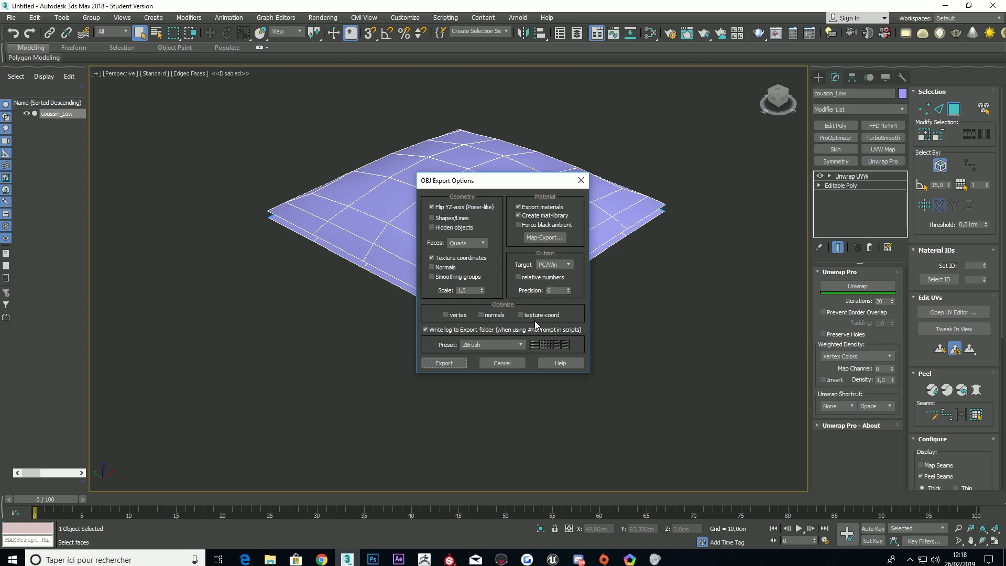
Step: Export the cushion OBJ with the ZBrush preset and close the export statistics window
left_click(457, 363)
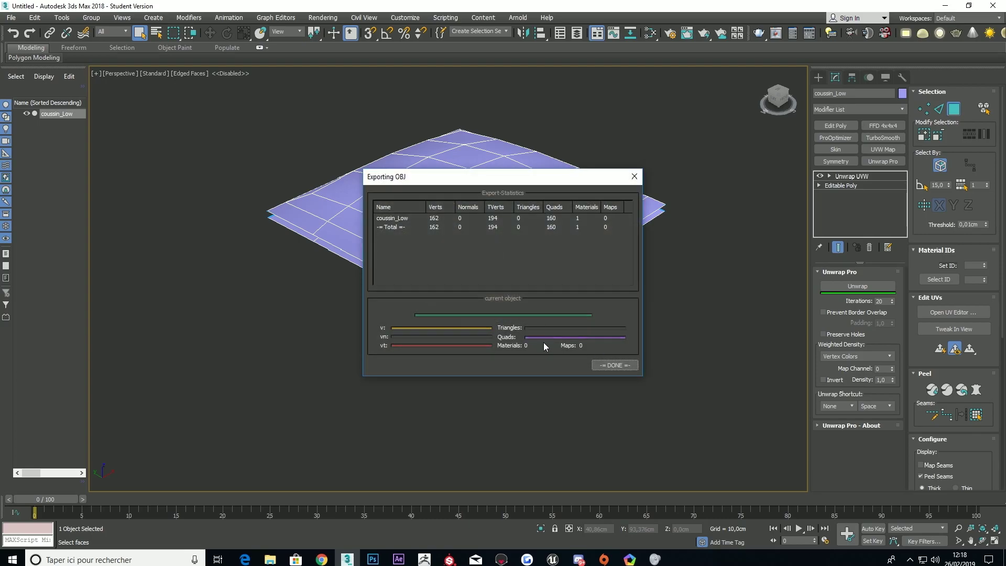
left_click(611, 365)
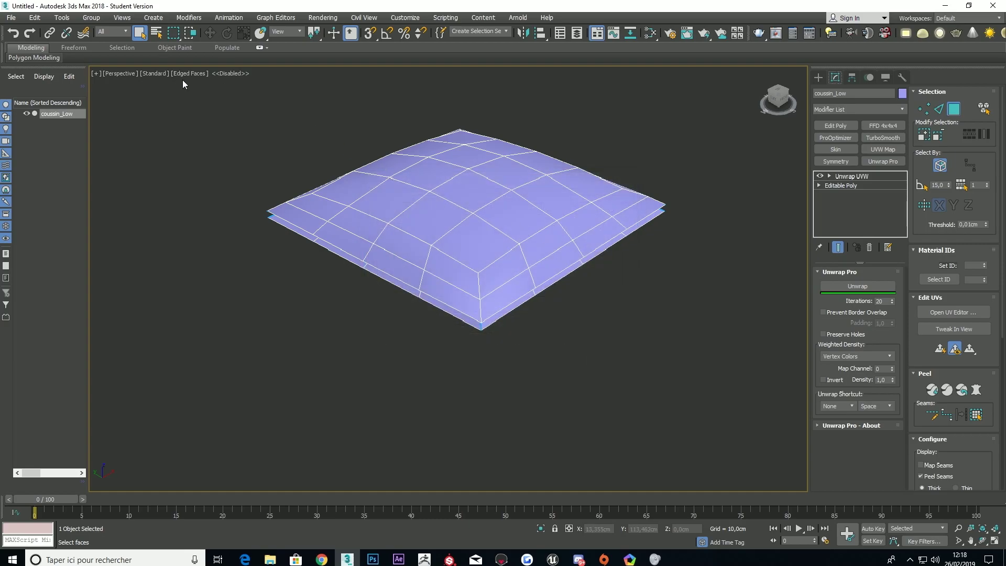
left_click(15, 21)
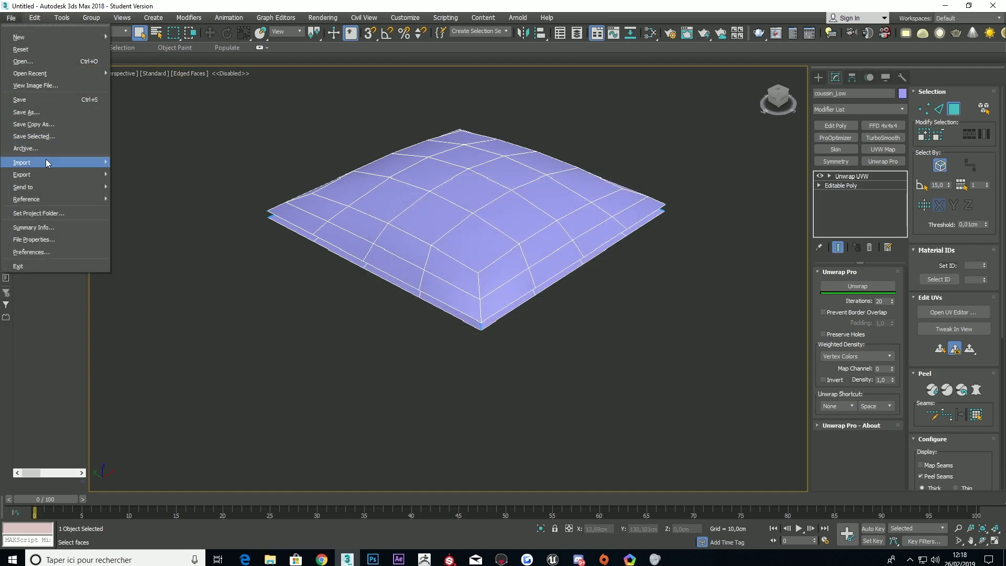
Step: Save the scene as coussin.max in Desktop > Tutos > Workflow props
left_click(48, 119)
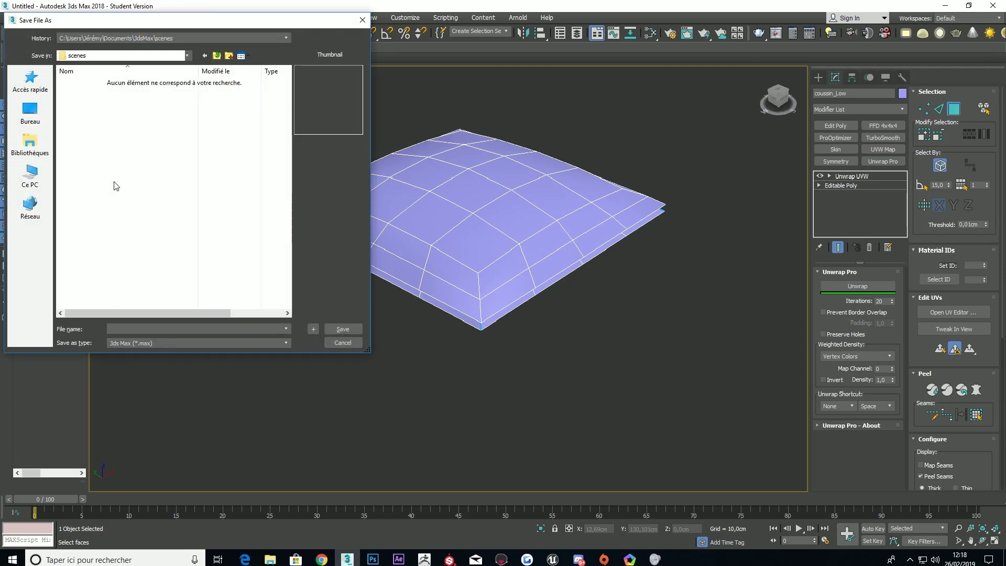
left_click(30, 111)
double_click(212, 220)
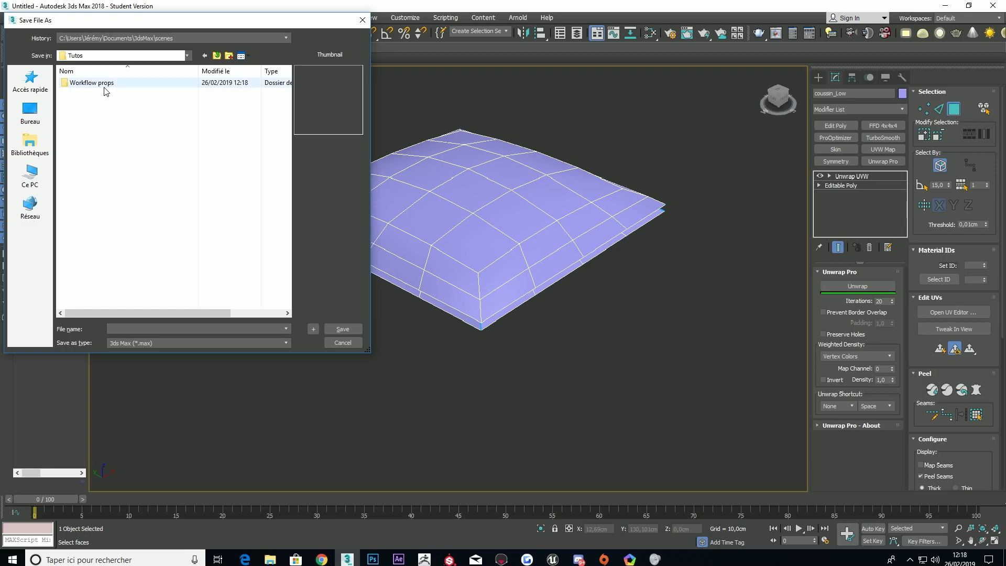
double_click(106, 90)
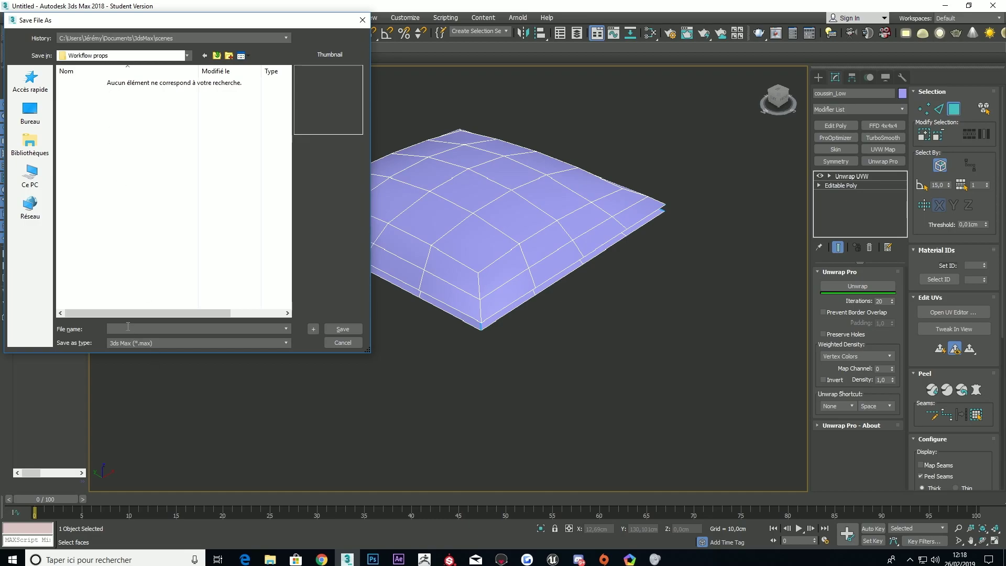
type("coussin")
key("Return")
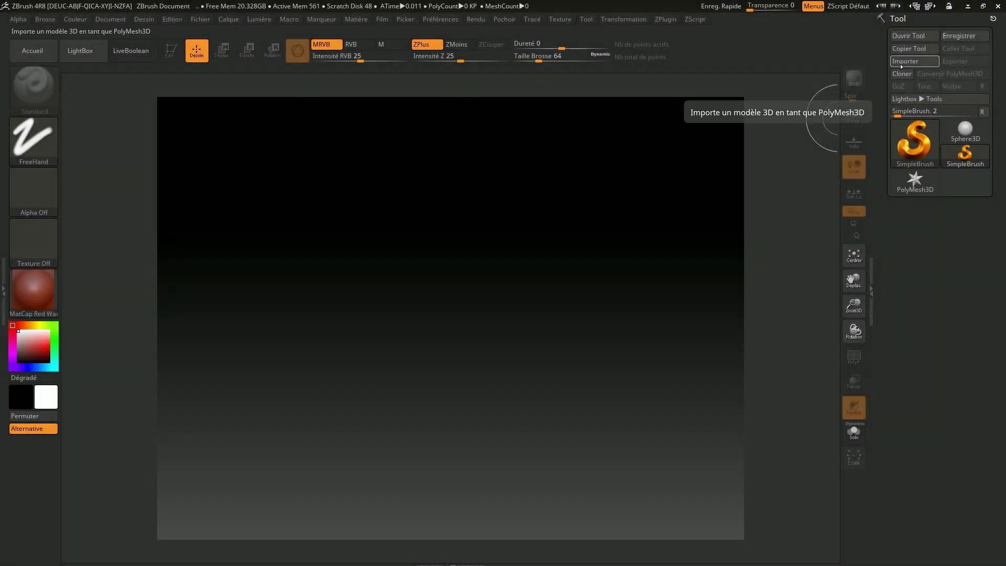
Step: Import coussin_Low from Desktop > Tutos > Workflow props and draw it onto the canvas
left_click(47, 103)
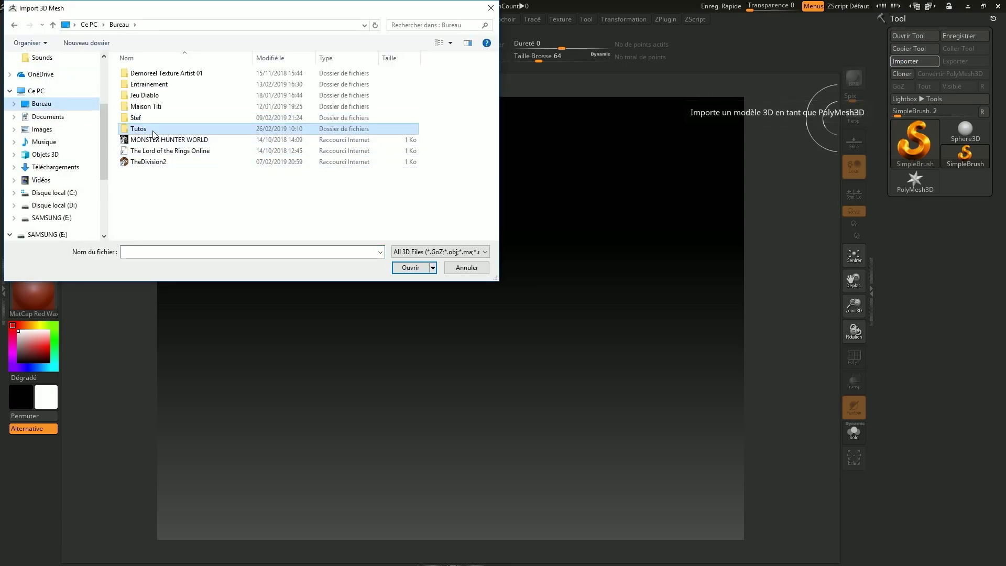
double_click(155, 130)
double_click(160, 76)
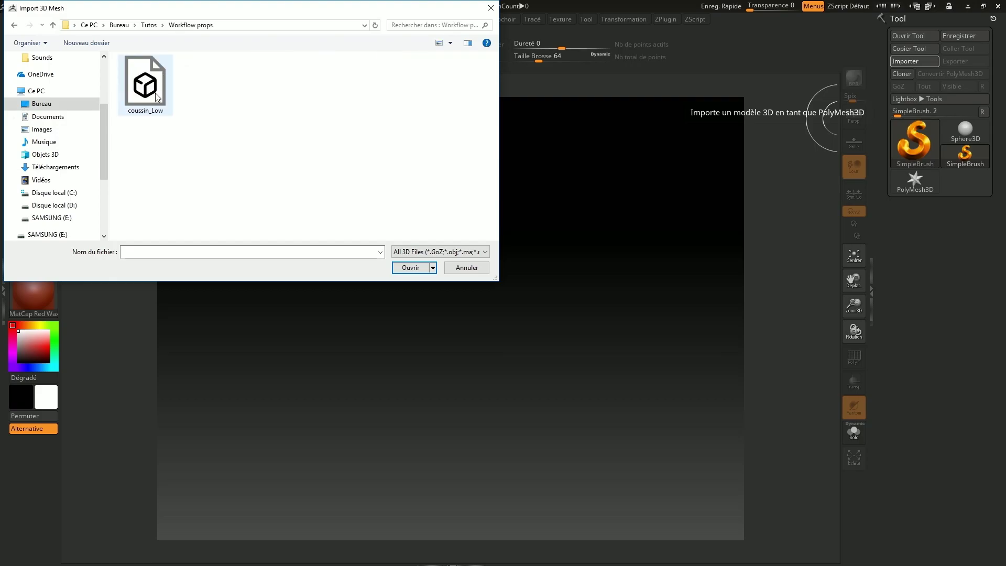
double_click(145, 84)
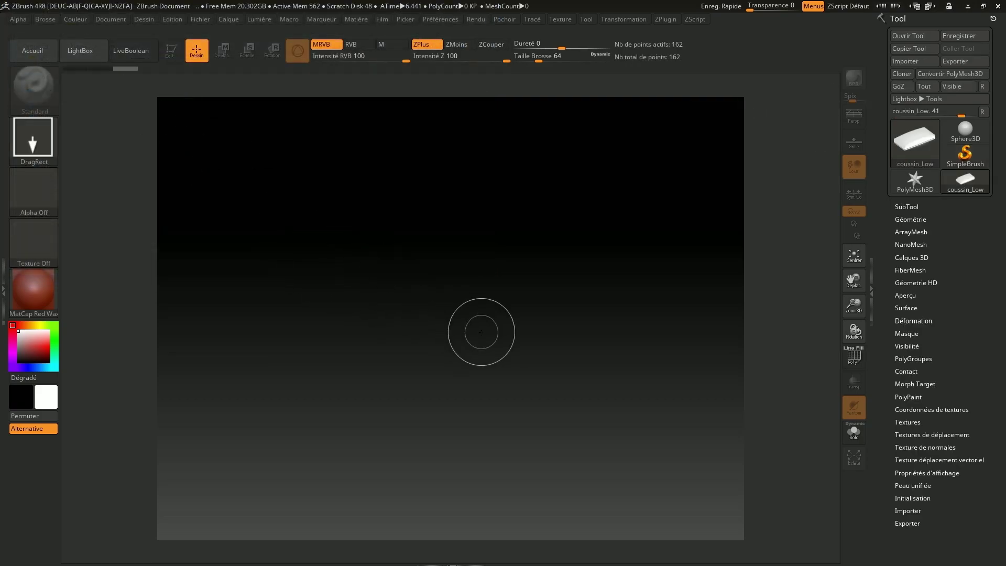
mouse_move(463, 328)
left_mouse_down()
mouse_move(587, 356)
mouse_move(465, 76)
left_mouse_up()
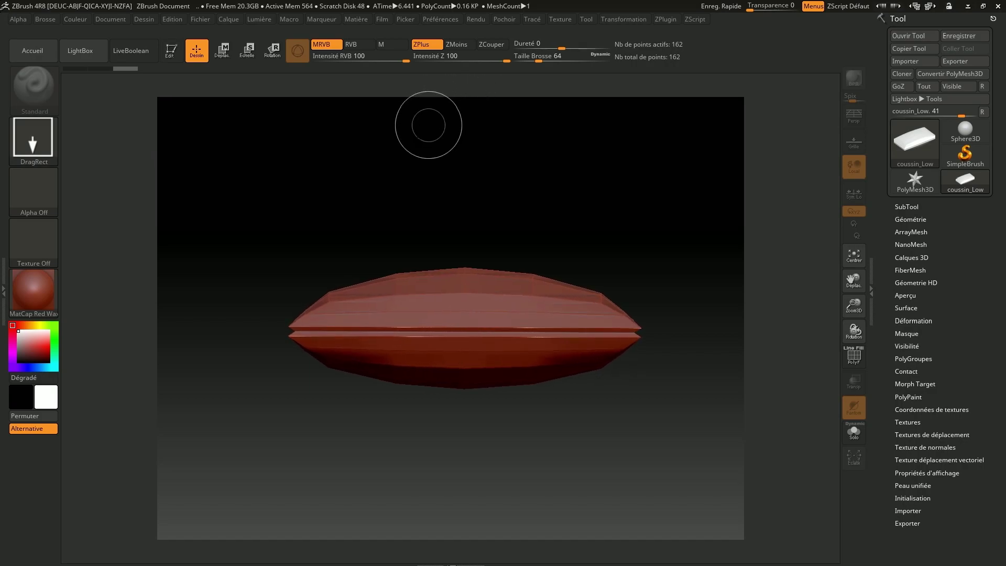
left_click_drag(332, 218, 366, 178)
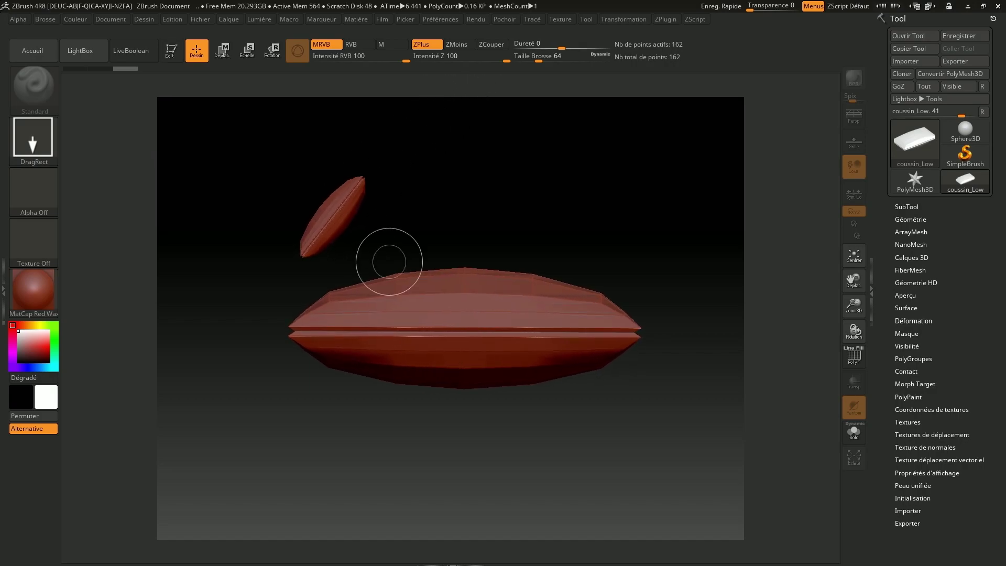
key("ctrl+z")
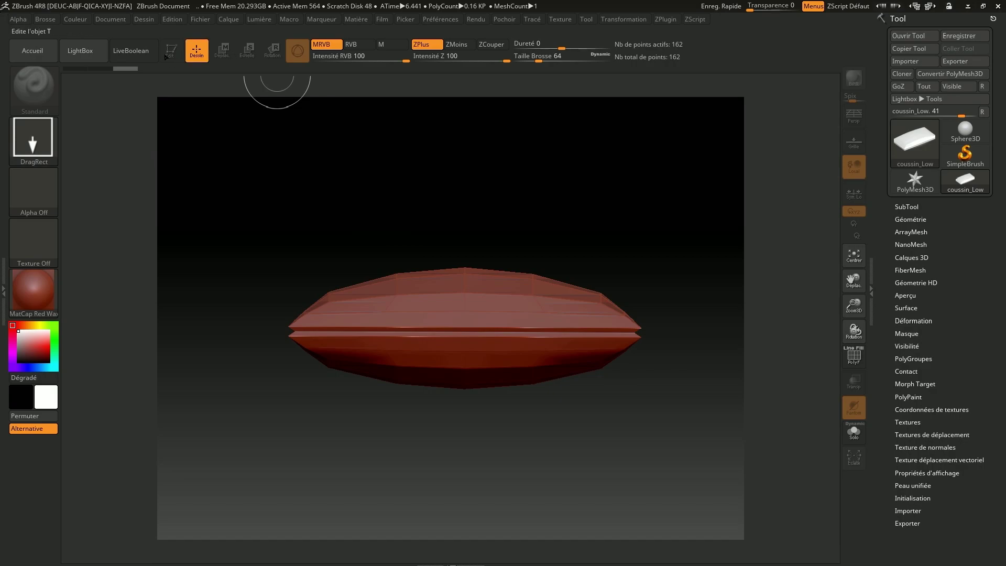
Step: Clear the canvas and redraw the coussin_Low cushion in place
right_click(335, 157)
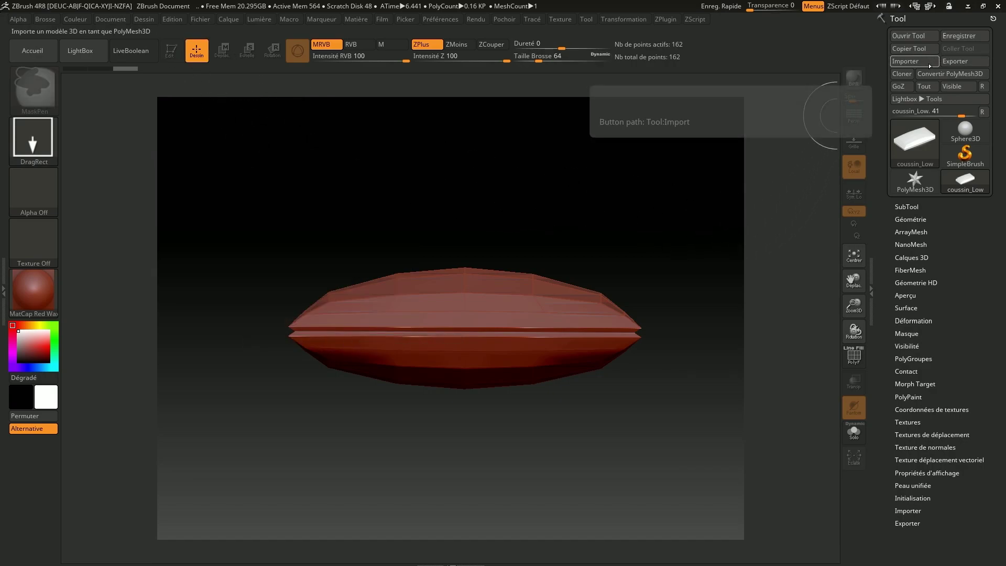
left_click(895, 61)
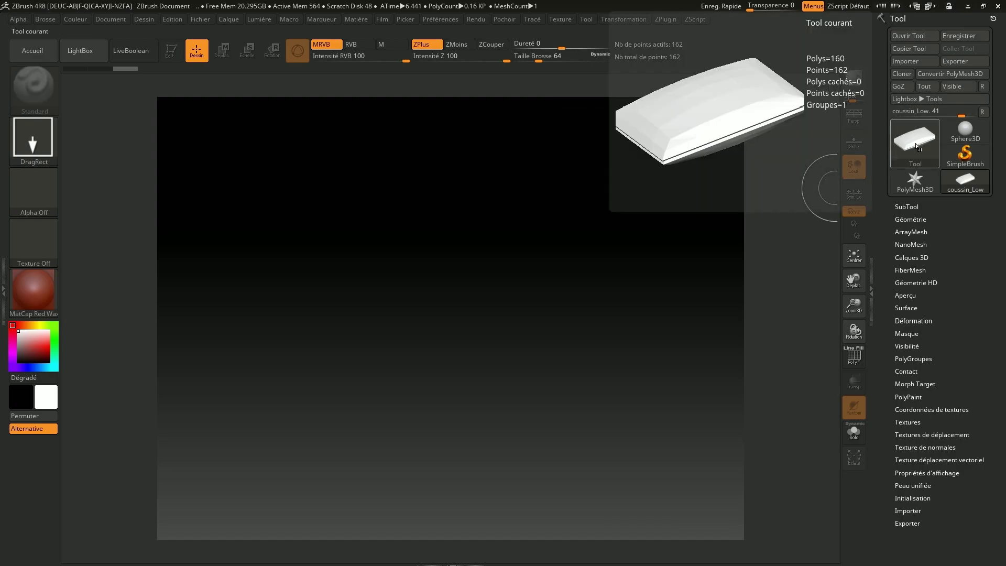
left_click(894, 150)
mouse_move(440, 321)
left_mouse_down()
mouse_move(474, 71)
mouse_move(444, 66)
left_mouse_up()
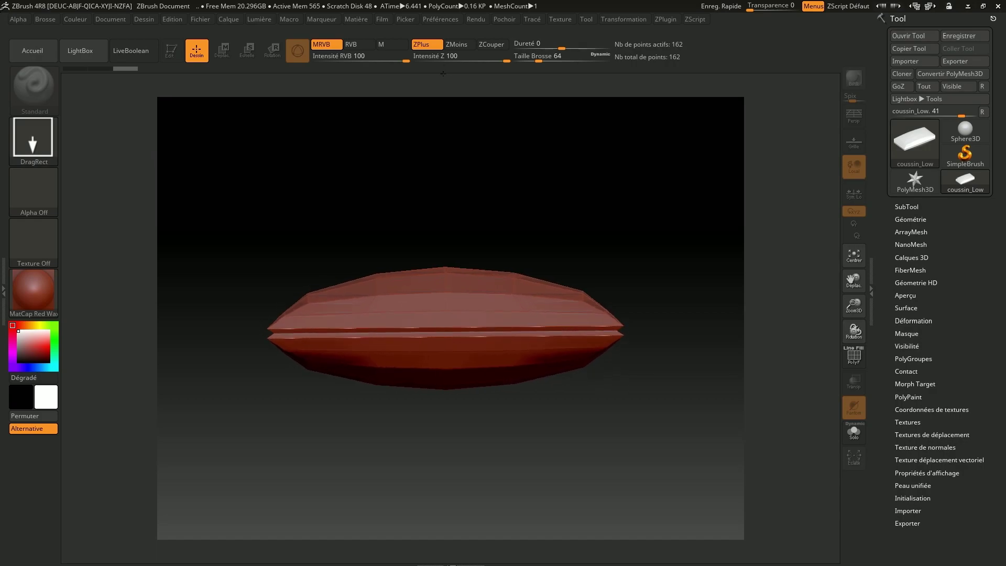
Step: Put the cushion in edit mode and orbit it to inspect from above
key("t")
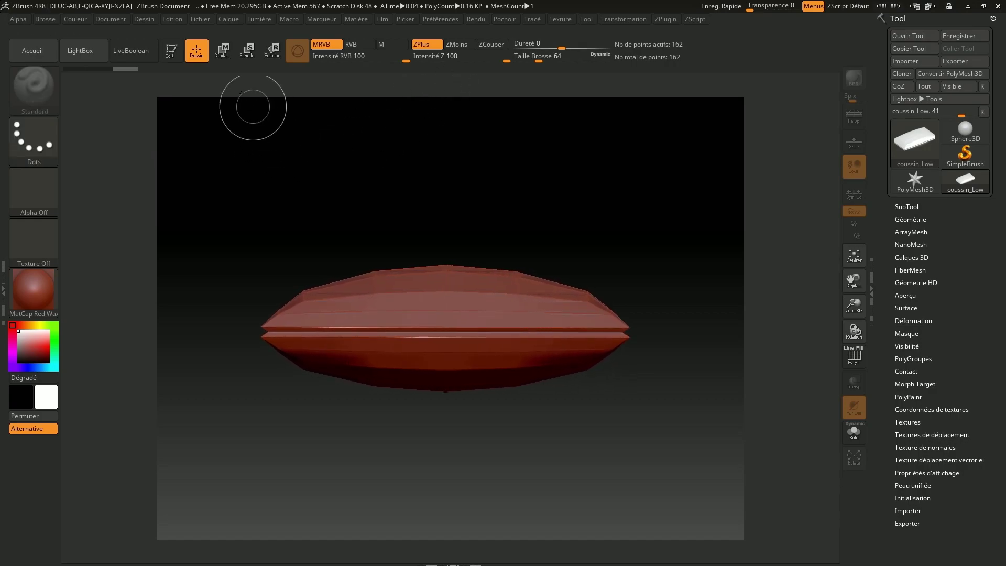
left_click(178, 55)
left_click_drag(439, 192, 429, 131)
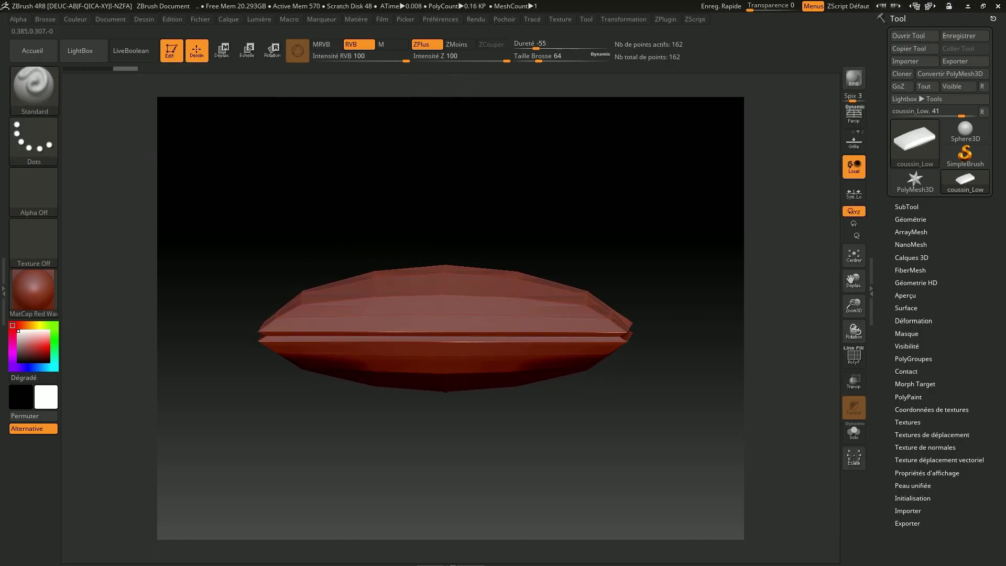
left_click_drag(494, 224, 495, 341, "shift")
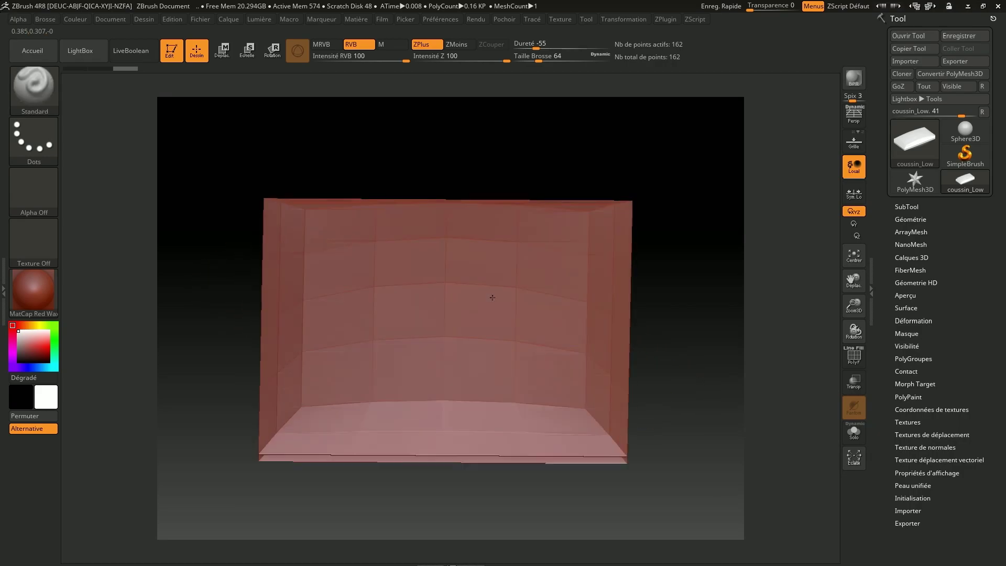
mouse_move(680, 359)
left_mouse_down()
mouse_move(618, 220)
mouse_move(655, 366)
left_mouse_up()
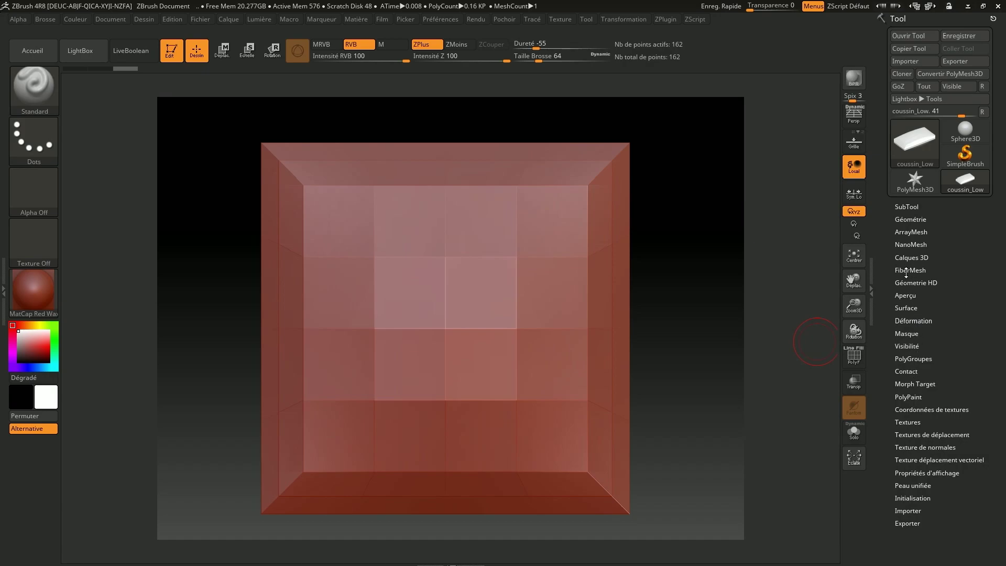
Step: Try a higher-resolution DynaMesh remesh, undo it, and reset the resolution to 128
left_click(910, 219)
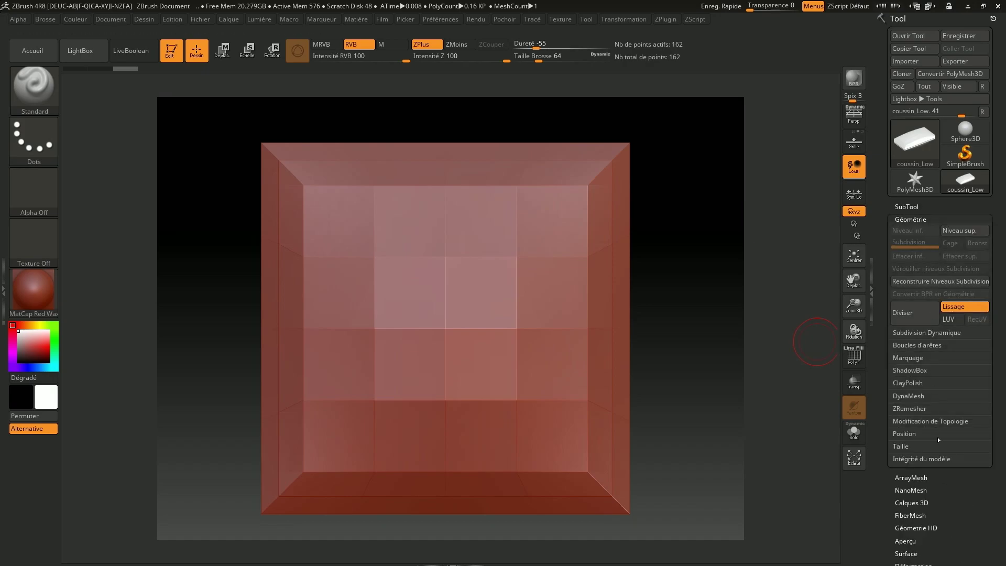
left_click(911, 396)
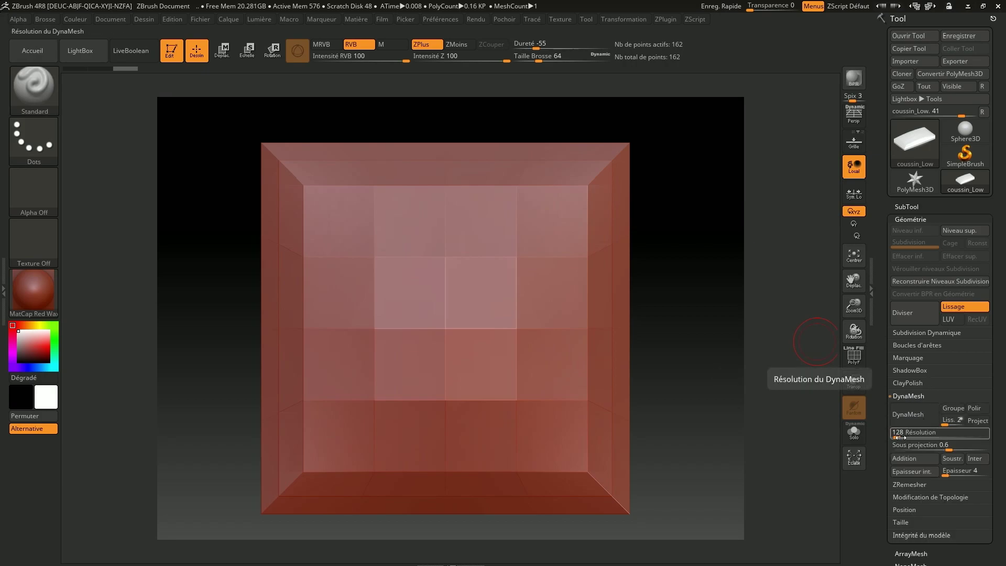
left_click_drag(899, 437, 900, 437)
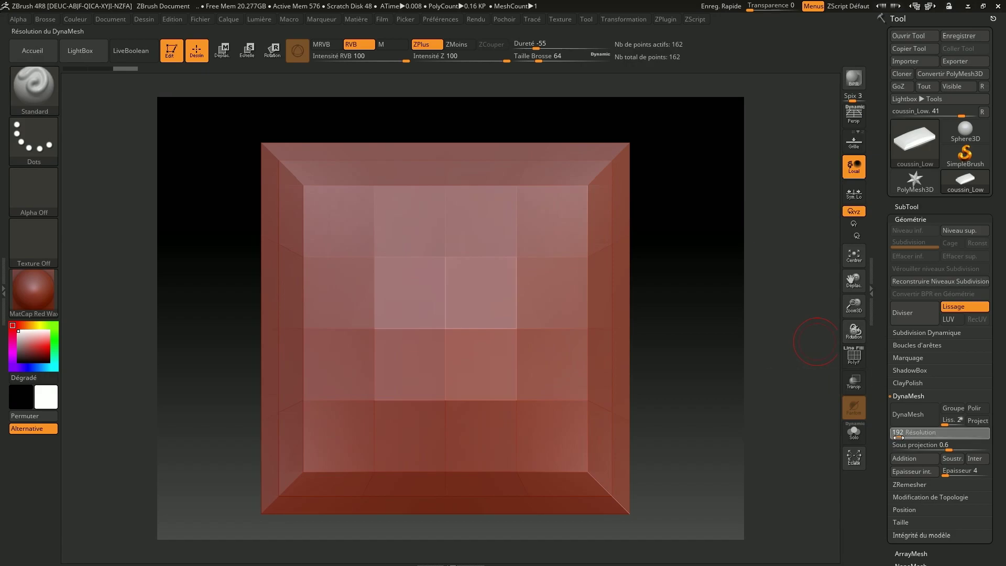
left_click(914, 414)
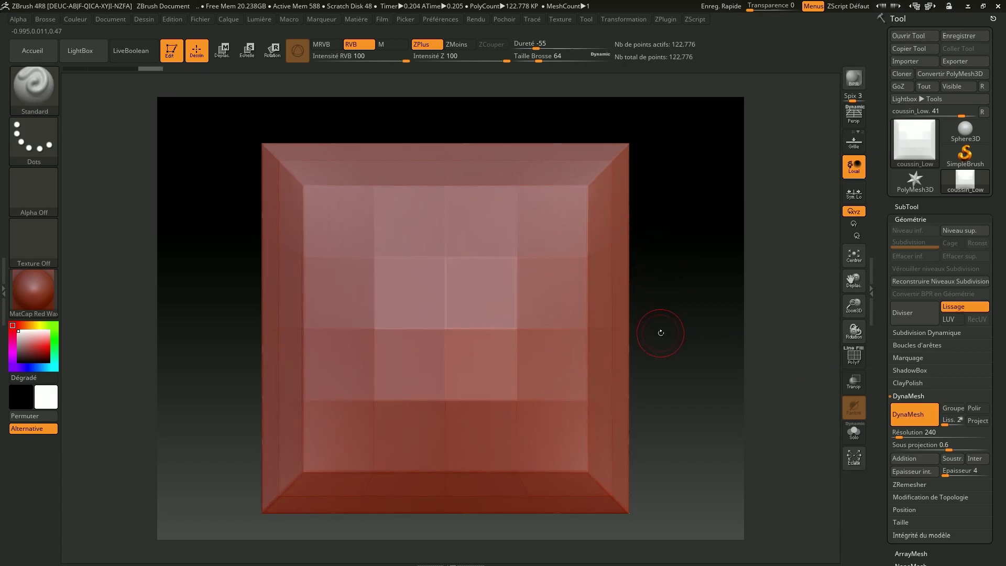
mouse_move(665, 307)
left_mouse_down()
mouse_move(663, 210)
mouse_move(665, 286)
left_mouse_up()
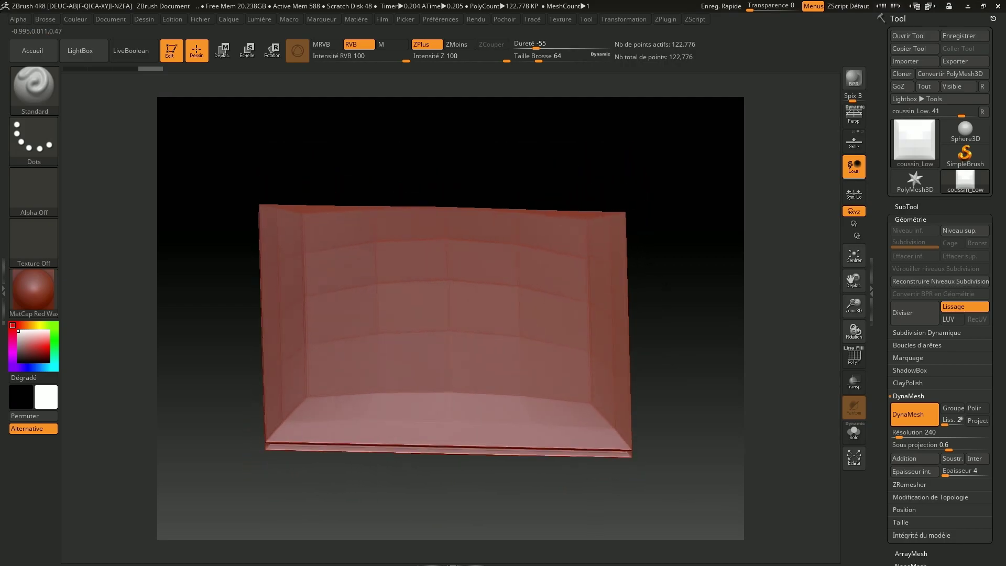
key("ctrl+z")
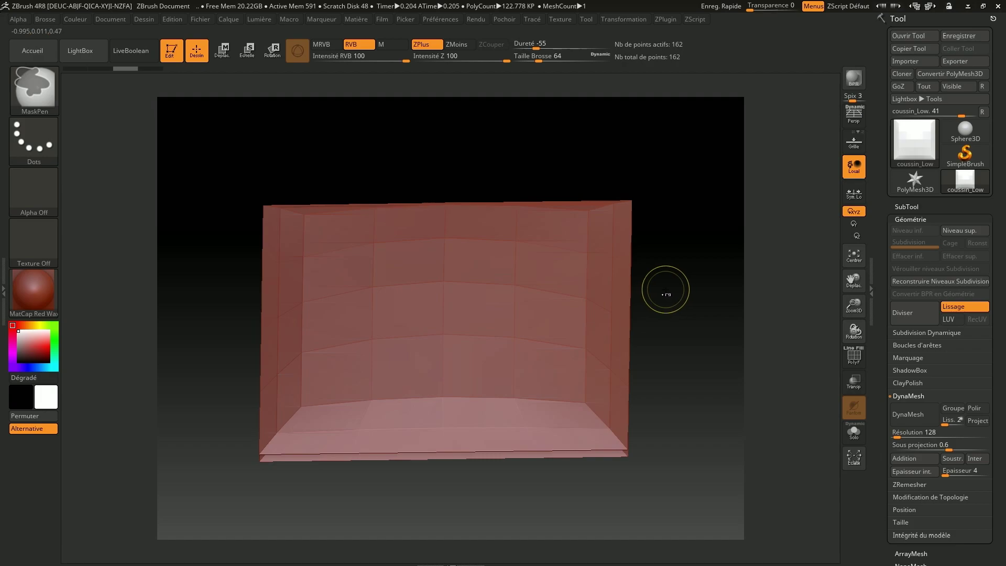
left_click(958, 438)
type("128")
Step: Divide the cushion repeatedly up to subdivision level 7 (655,362 points)
left_click(914, 317)
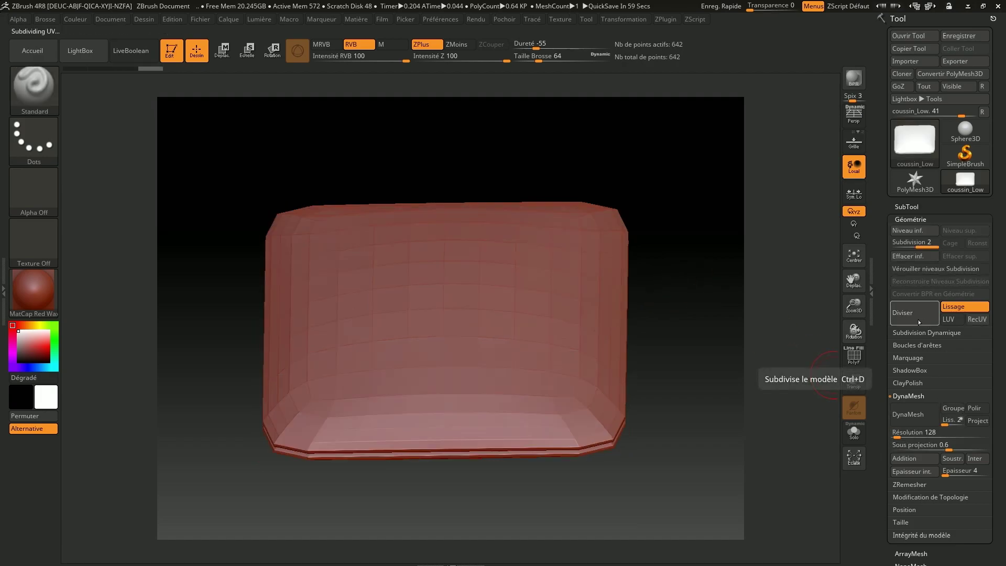
left_click(919, 317)
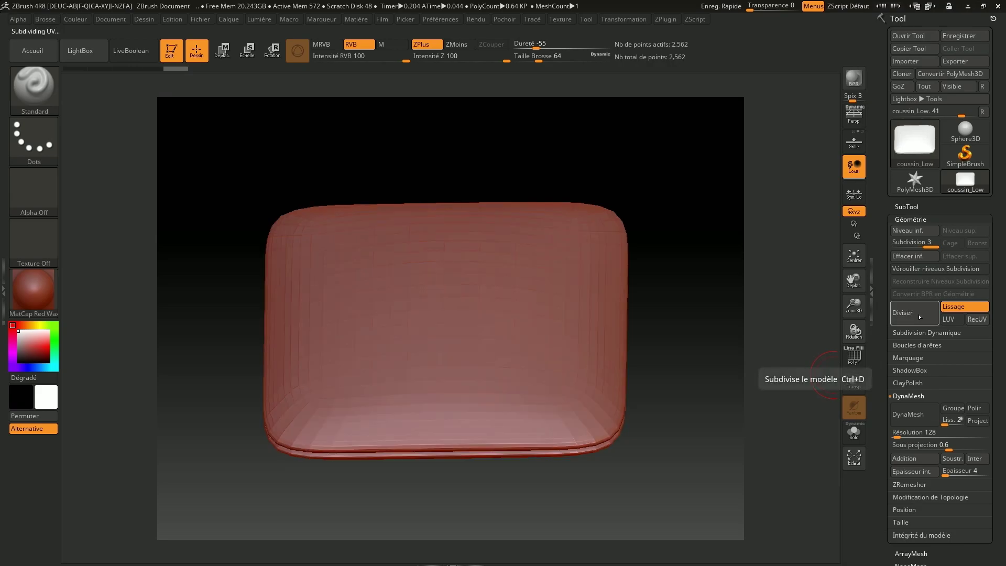
left_click(919, 317)
left_click(919, 317)
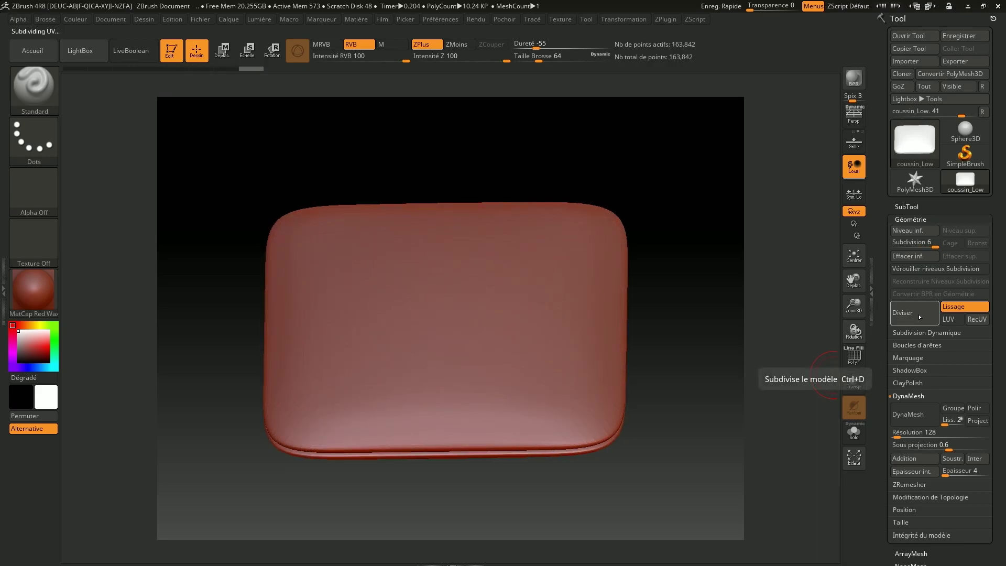
left_click(919, 316)
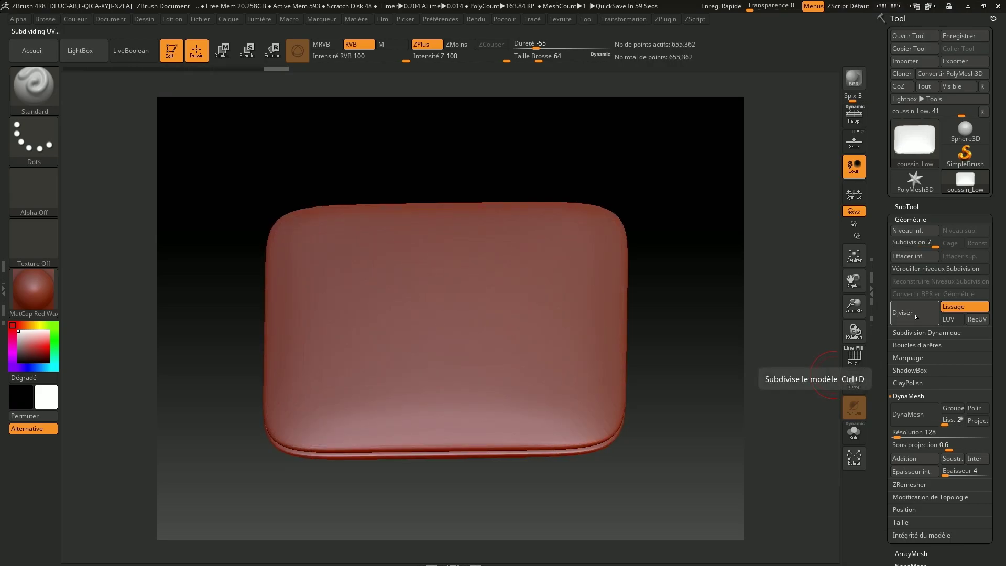
left_click_drag(707, 157, 707, 220)
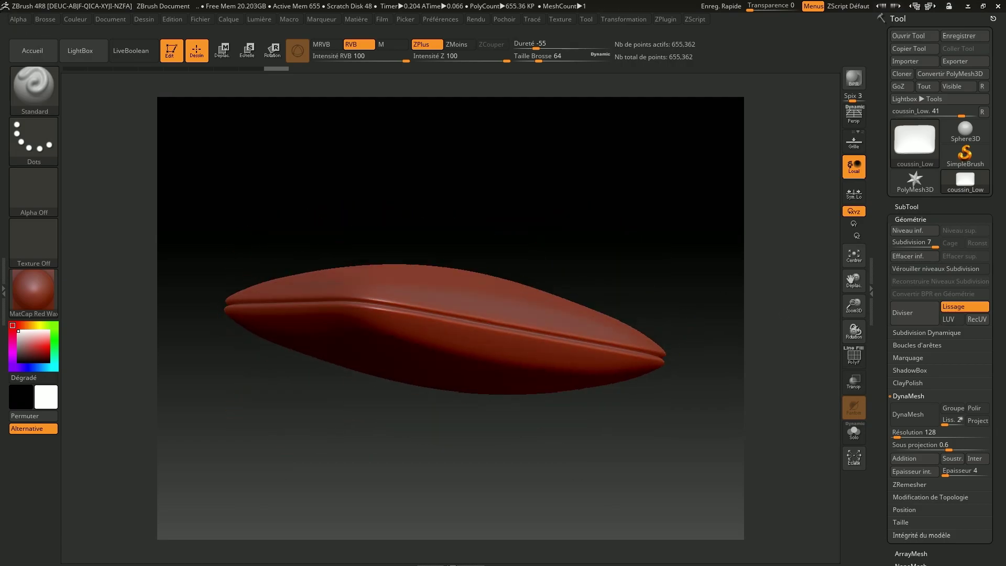
Step: Try the GroomTwister brush and an IMM ModelKit Circular_17 insert, then undo the insert
key("b")
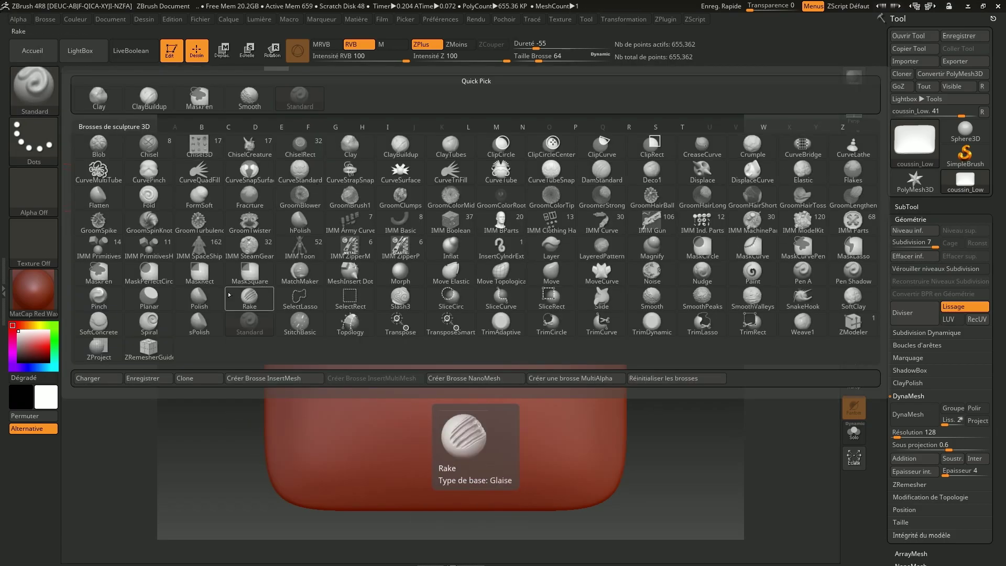
left_click(249, 220)
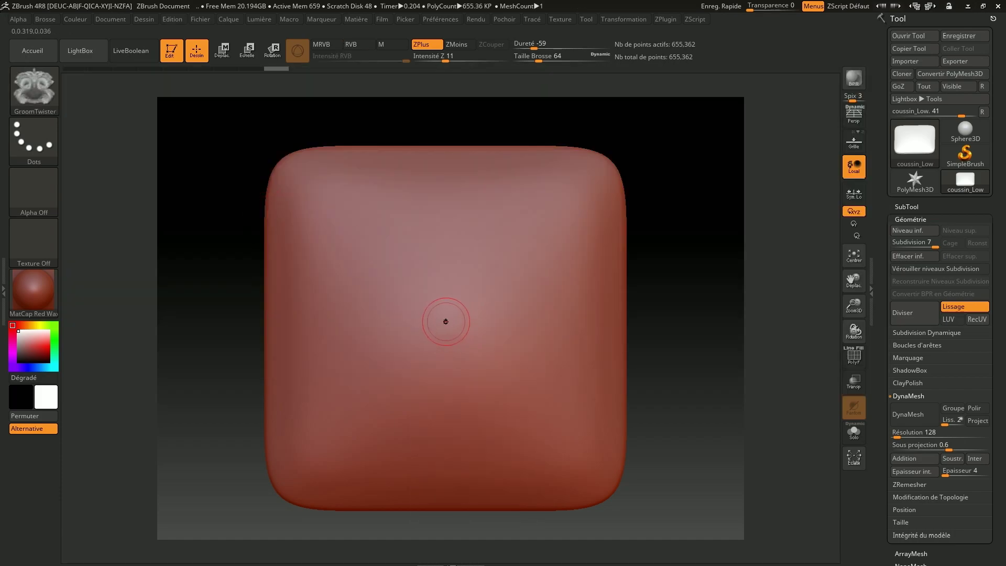
left_click(37, 103)
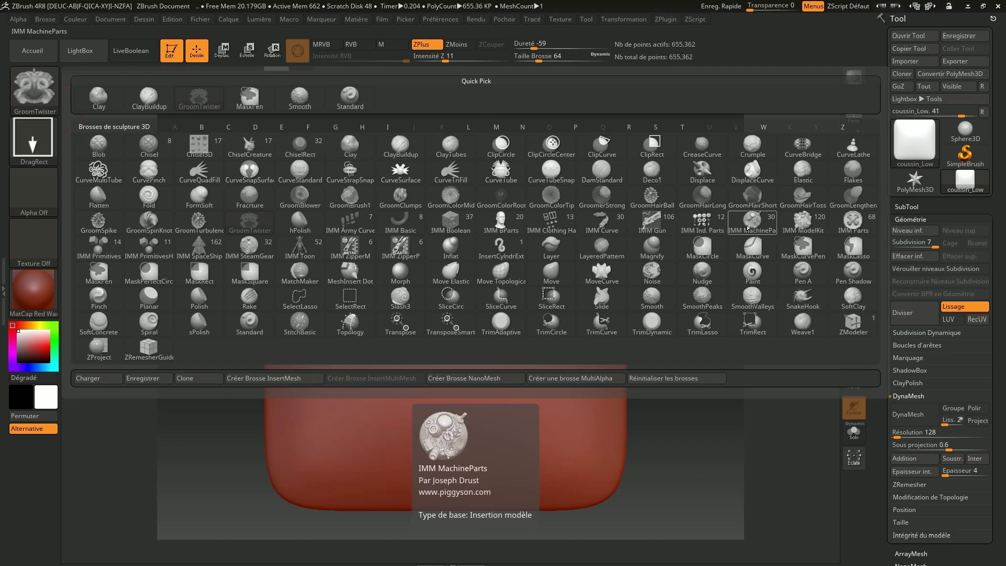
left_click(802, 222)
left_click(433, 84)
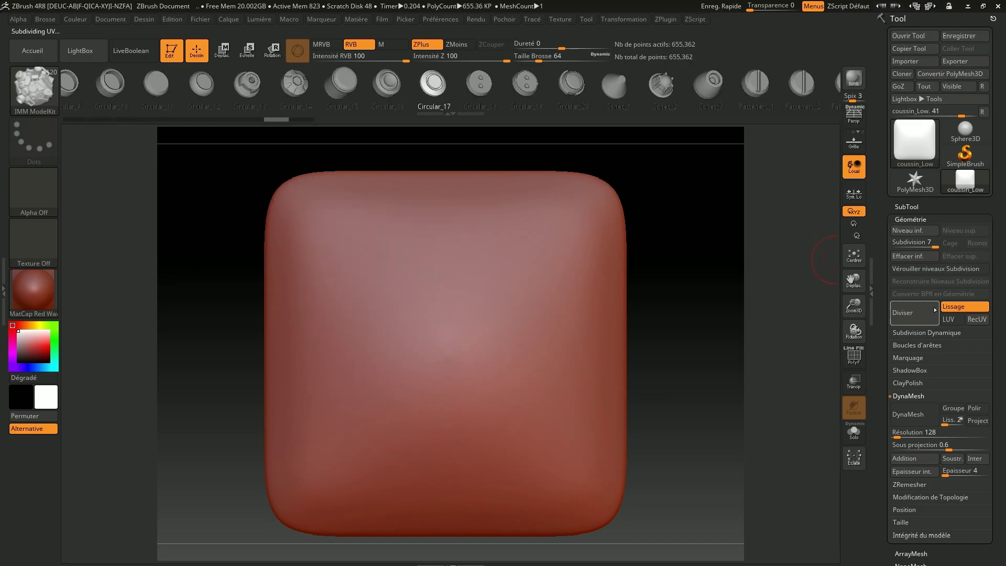
left_click_drag(314, 220, 335, 241)
key("ctrl+z")
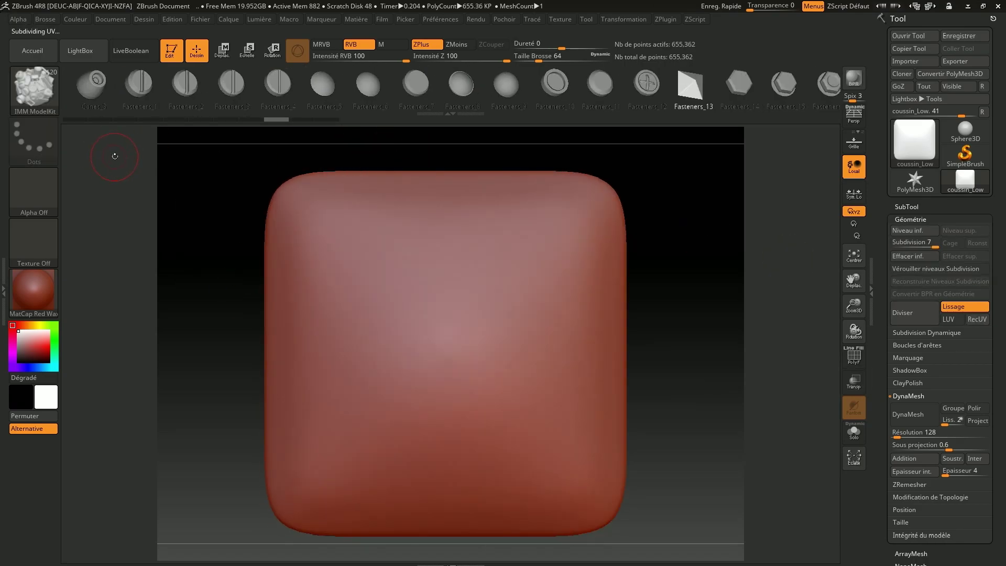
Step: Stamp concentric ring studs using ClayBuildup, Alpha 17, DragRect stroke and depth about 53
left_click(34, 86)
left_click(148, 203)
left_click(33, 191)
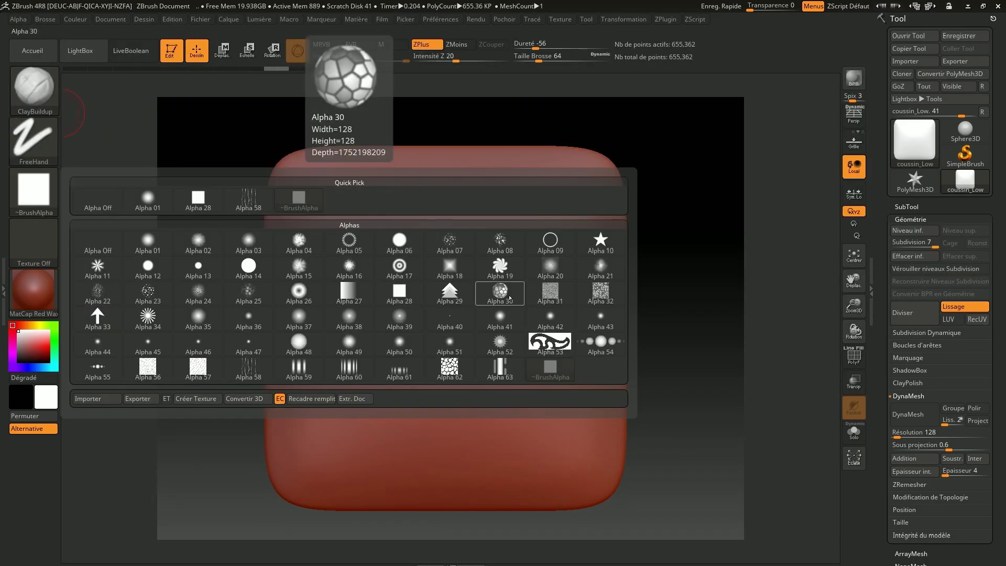
left_click(438, 272)
left_click_drag(419, 241, 461, 324)
mouse_move(681, 366)
left_mouse_down()
mouse_move(223, 290)
mouse_move(654, 293)
left_mouse_up()
left_click(33, 191)
left_click(400, 231)
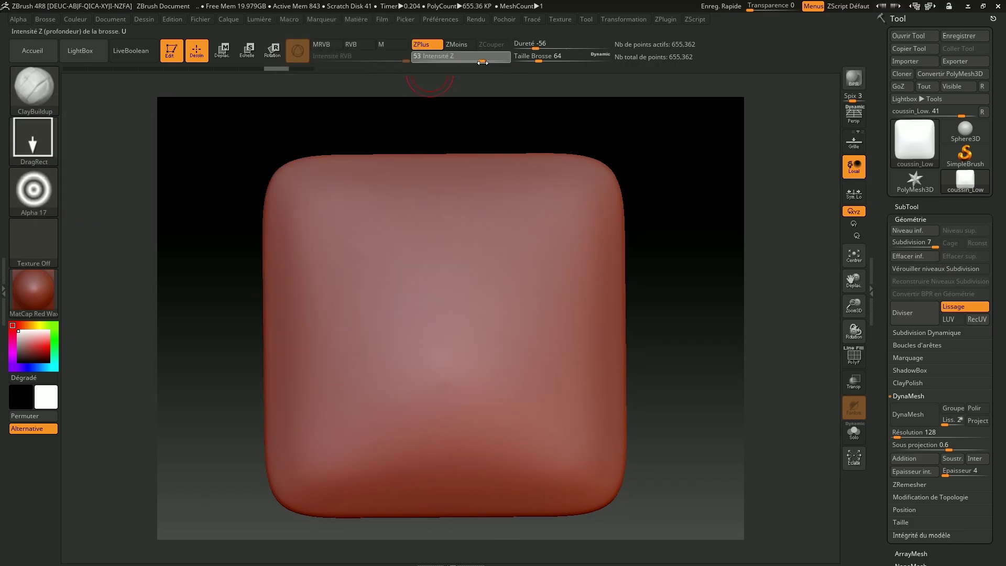
left_click_drag(445, 320, 502, 320)
mouse_move(655, 314)
left_mouse_down()
mouse_move(655, 236)
mouse_move(373, 196)
left_mouse_up()
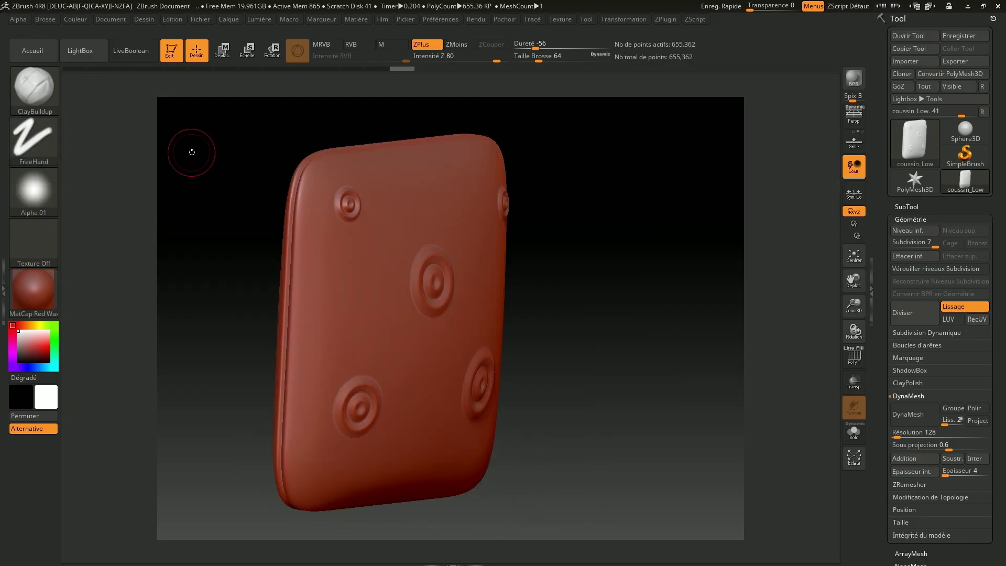
left_click_drag(497, 61, 464, 61)
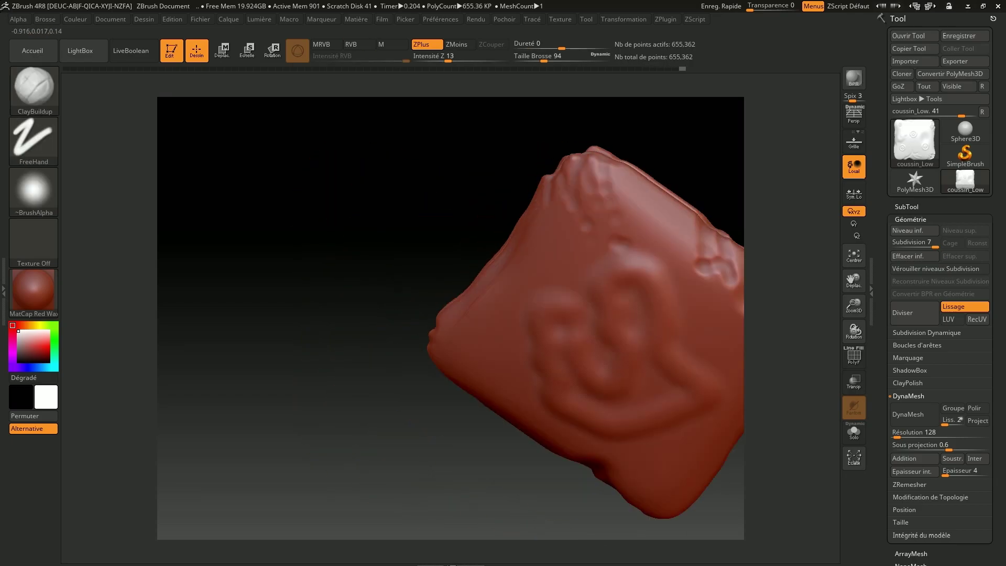
Step: Duplicate the cushion subtool and reselect the original coussin_Low
left_click(911, 206)
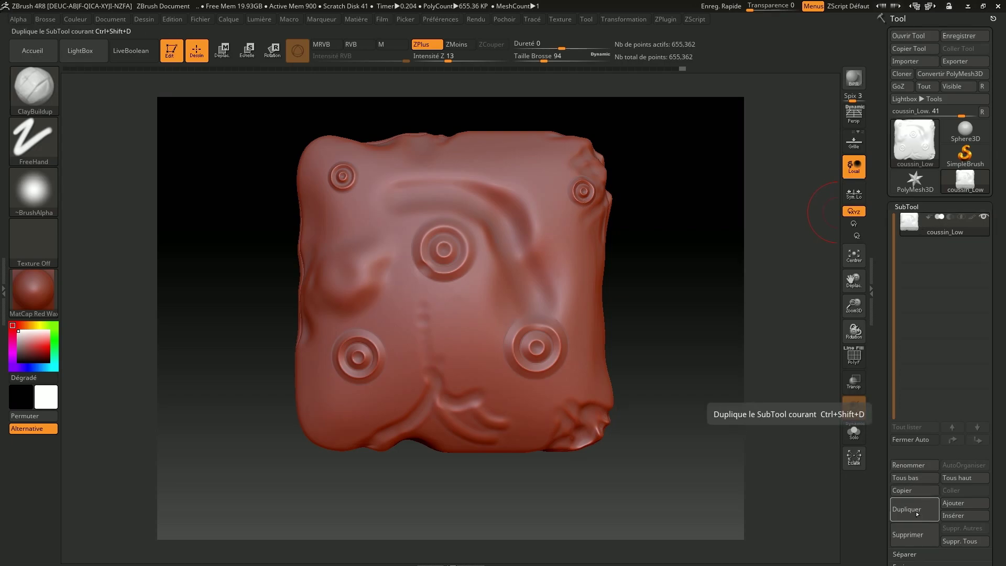
left_click(917, 513)
mouse_move(913, 226)
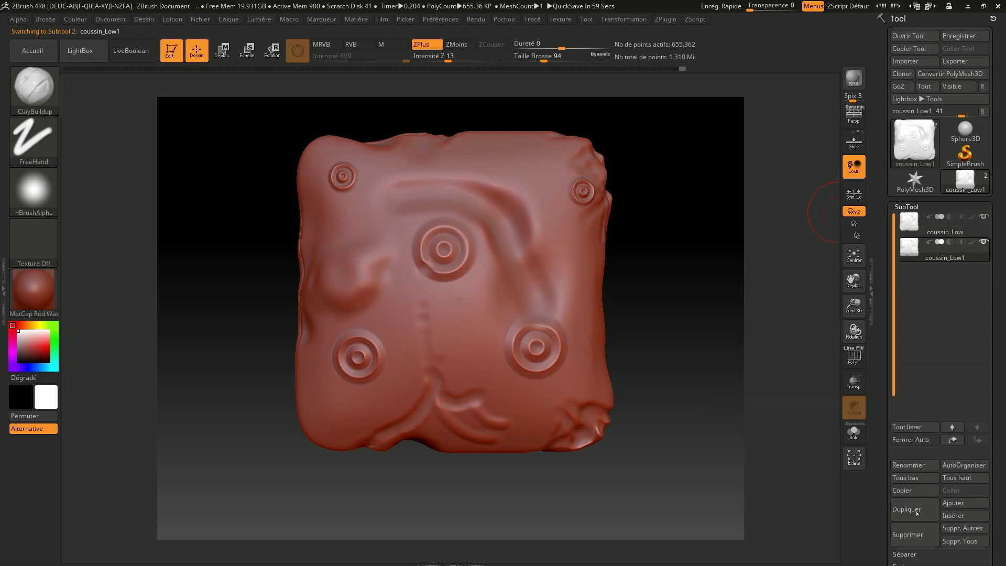
left_click(916, 225)
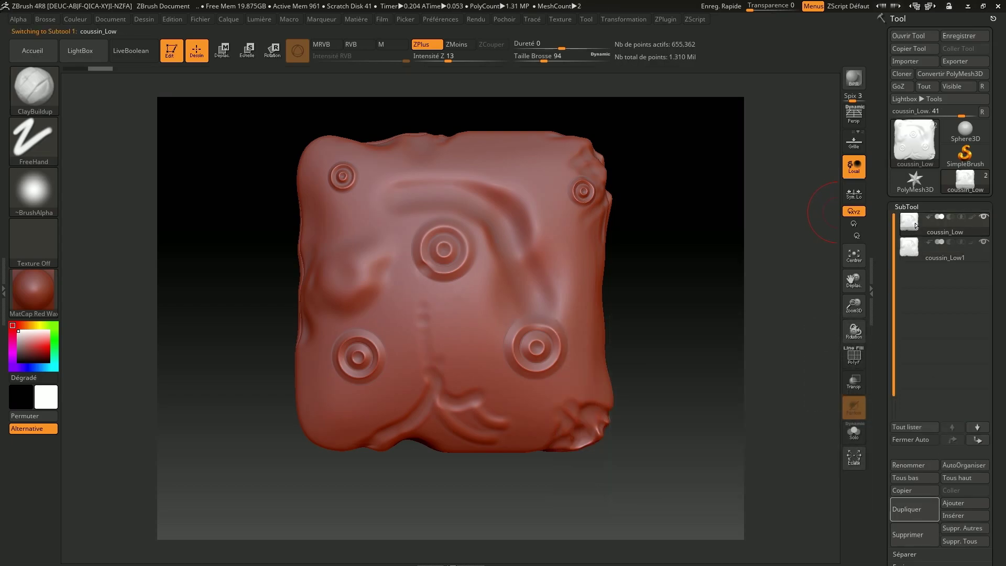
Step: Export the sculpted cushion as the OBJ file coussin_Hi
left_click(955, 63)
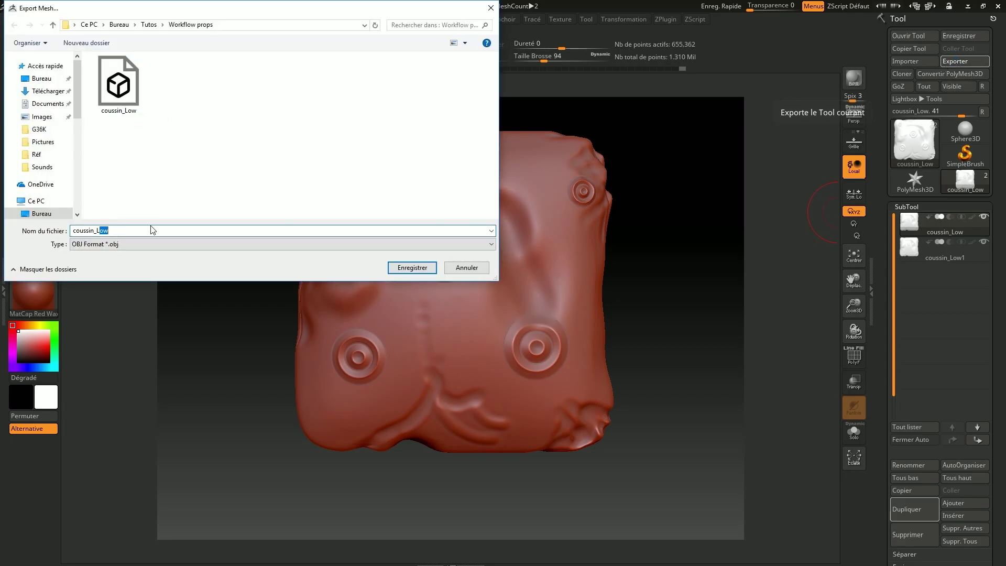
key("BackSpace")
type("High")
left_click(412, 267)
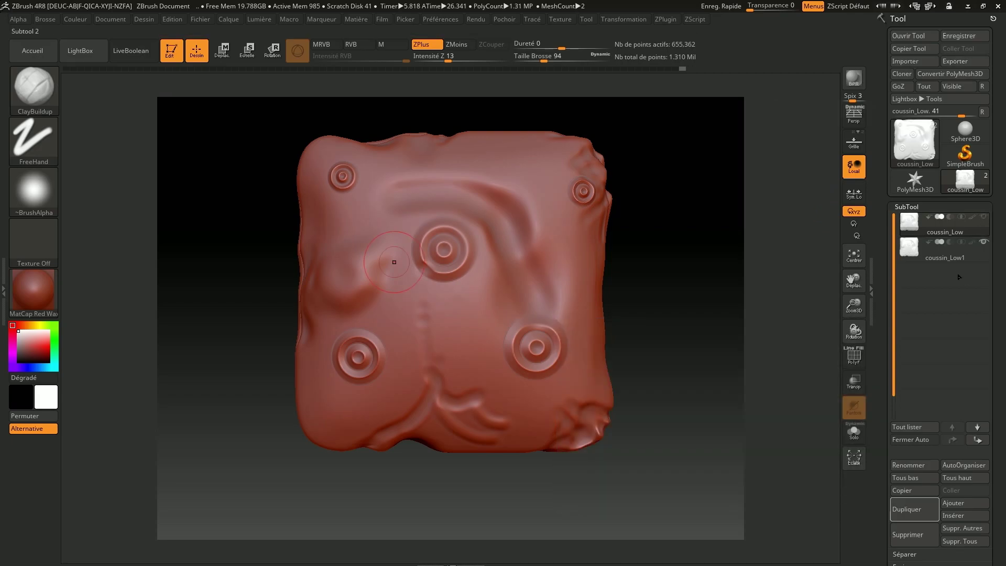
mouse_move(984, 246)
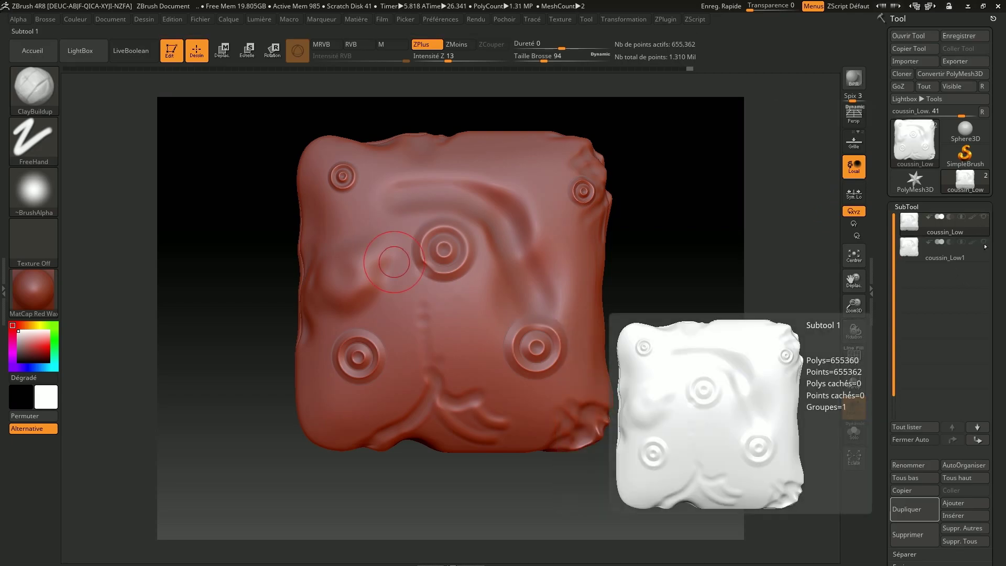
mouse_move(673, 301)
left_mouse_down()
mouse_move(603, 367)
mouse_move(651, 225)
left_mouse_up()
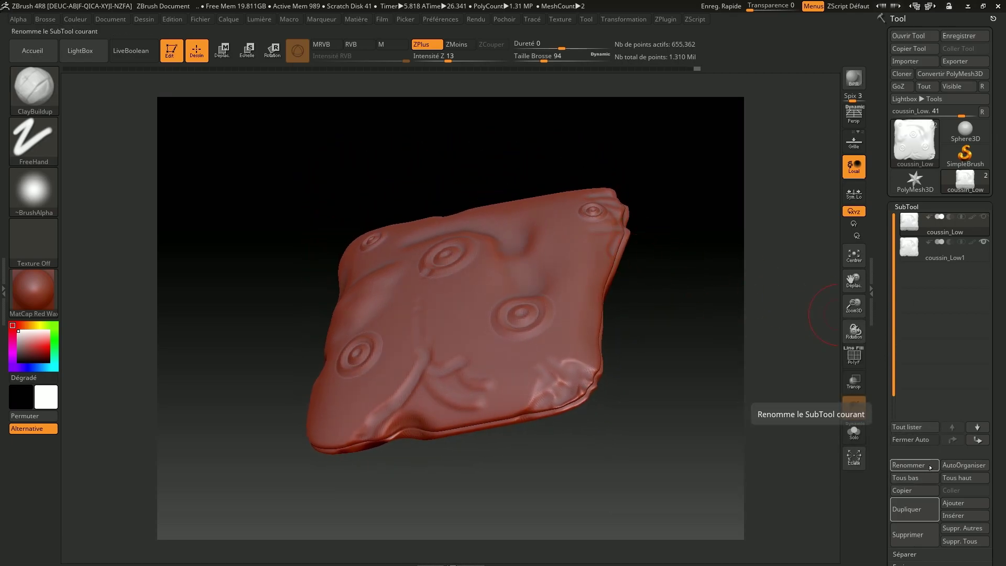
Step: Drag the Geometry SDiv slider down to level 2, giving 642 active points
left_click(913, 210)
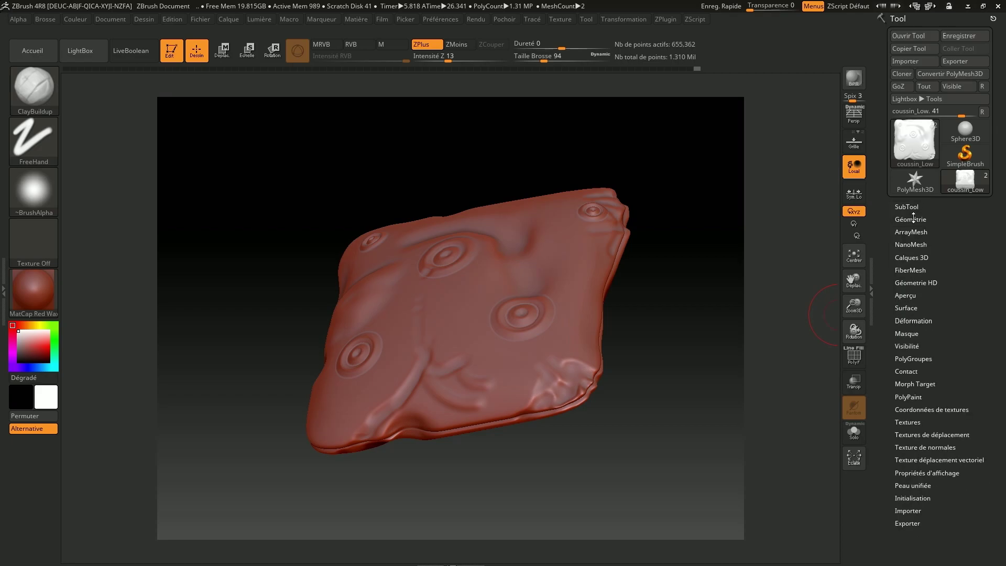
left_click(913, 219)
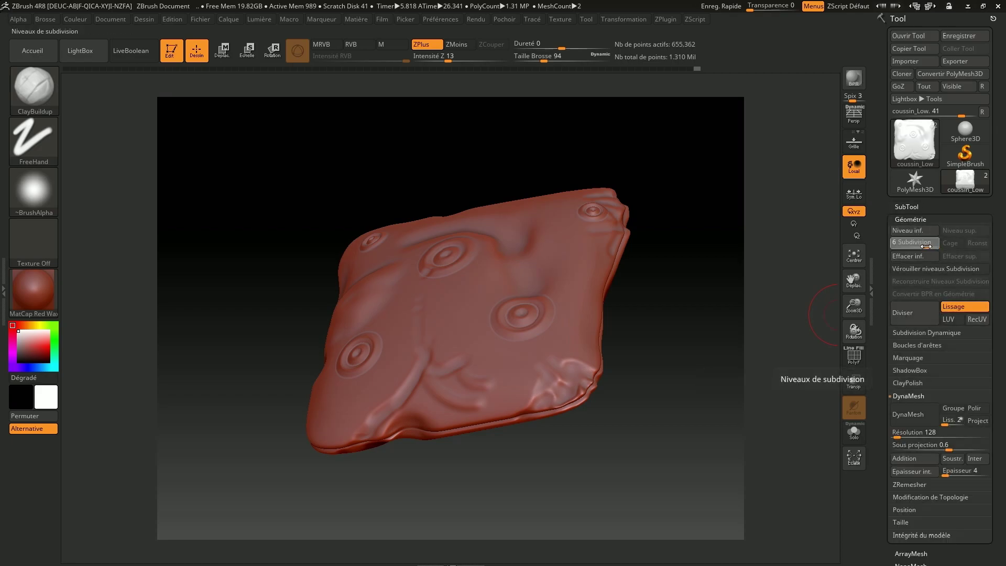
left_click_drag(925, 247, 914, 245)
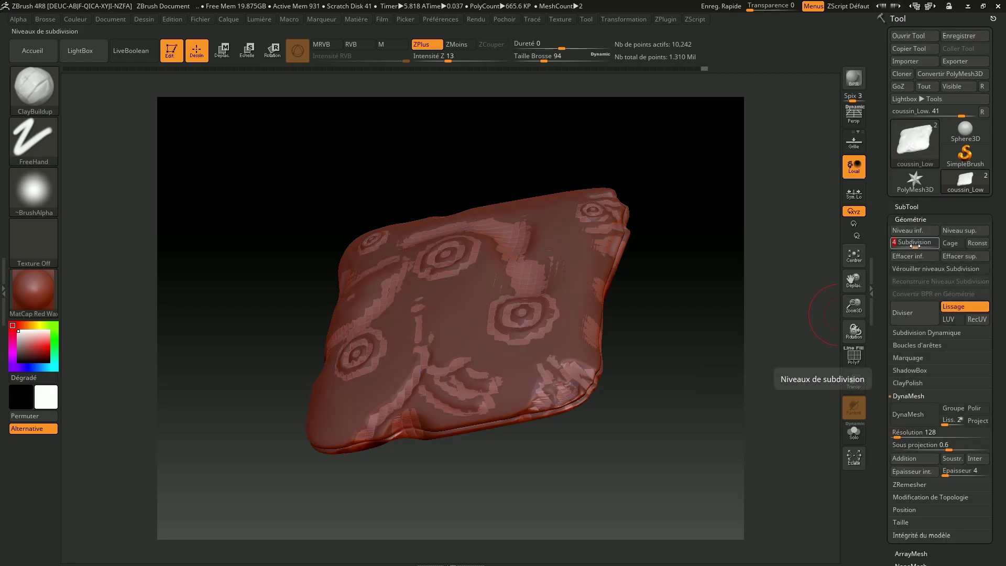
mouse_move(703, 337)
left_mouse_down()
mouse_move(699, 364)
mouse_move(685, 372)
mouse_move(702, 364)
left_mouse_up()
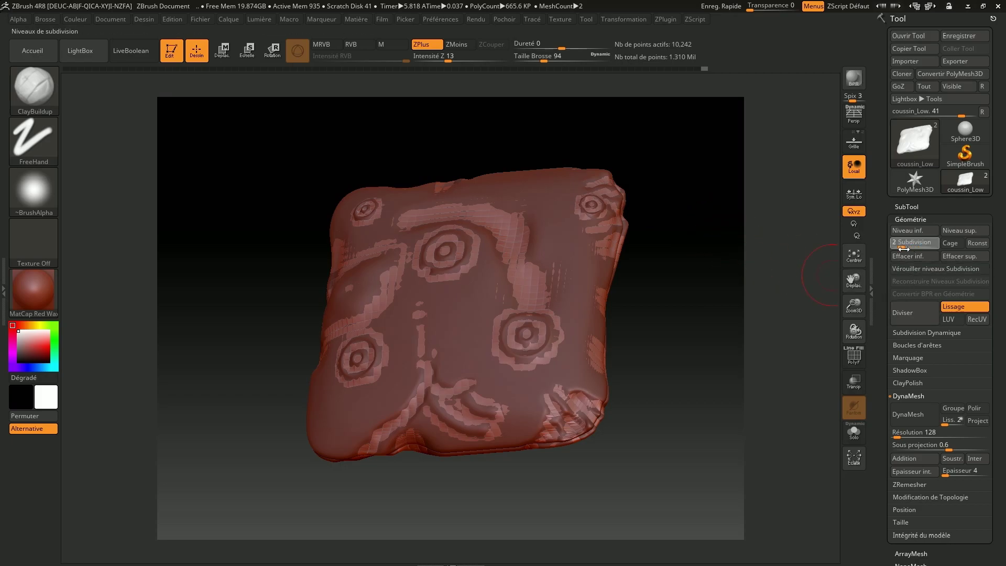
left_click_drag(903, 248, 902, 248)
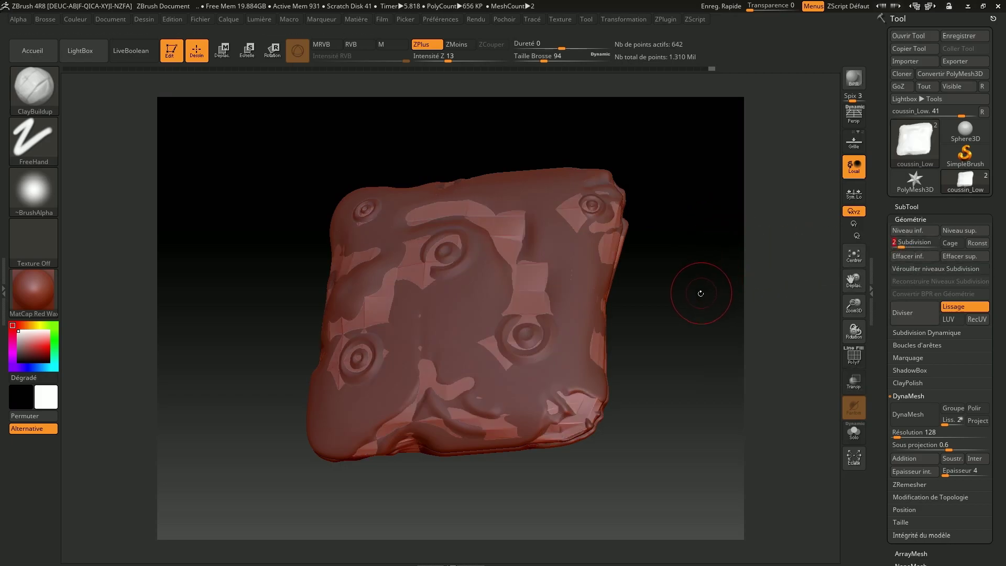
mouse_move(700, 304)
left_mouse_down()
mouse_move(686, 335)
mouse_move(701, 290)
left_mouse_up()
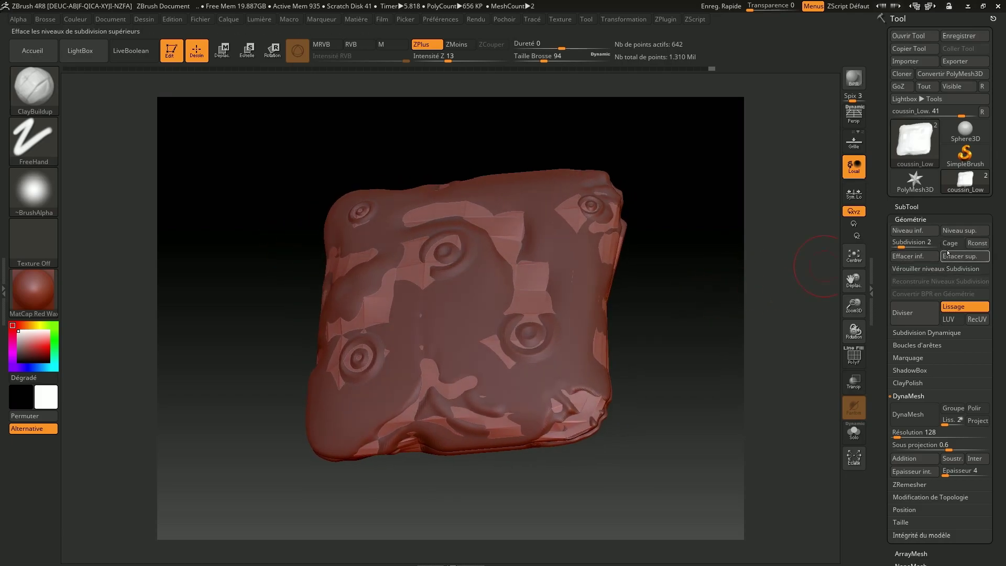
left_click(909, 207)
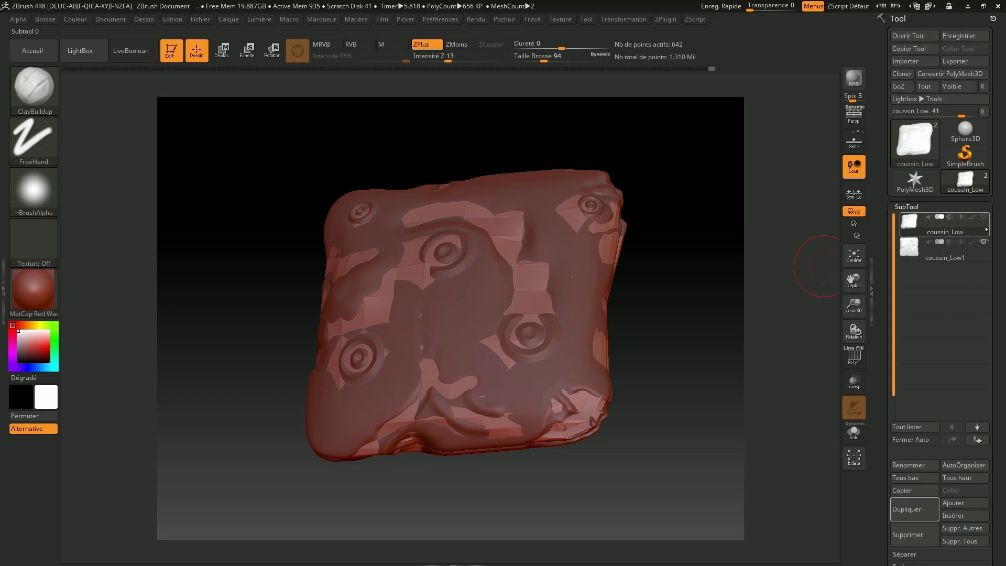
Step: Hide coussin_Low1 with its eye icon and inspect coussin_Low from several angles
left_click(983, 237)
mouse_move(942, 250)
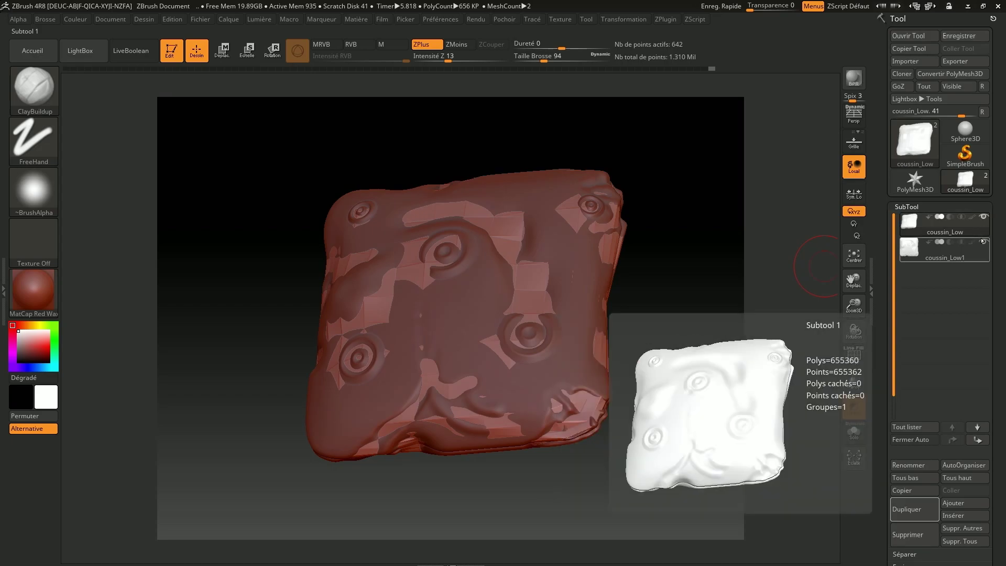
left_click(983, 244)
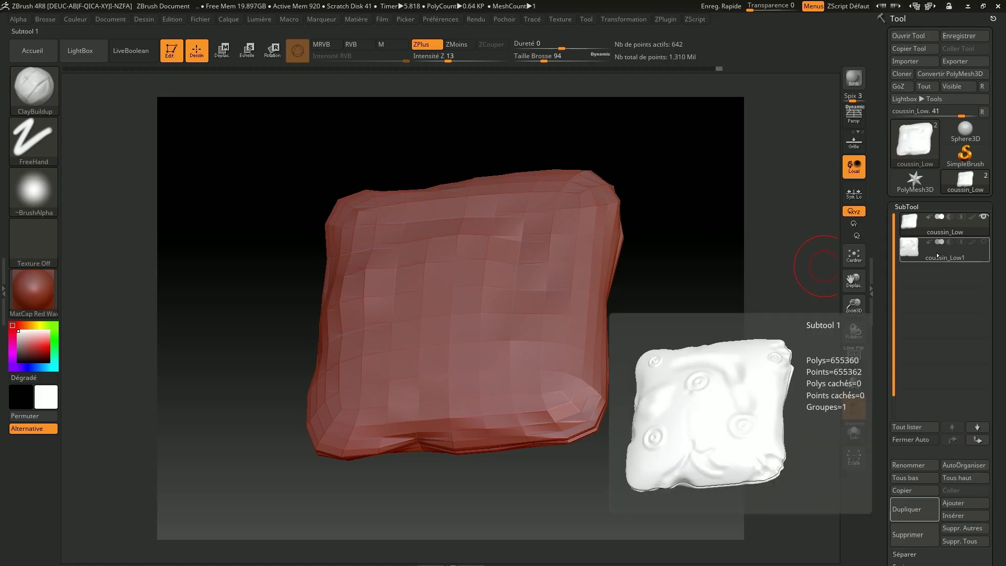
left_click(921, 254)
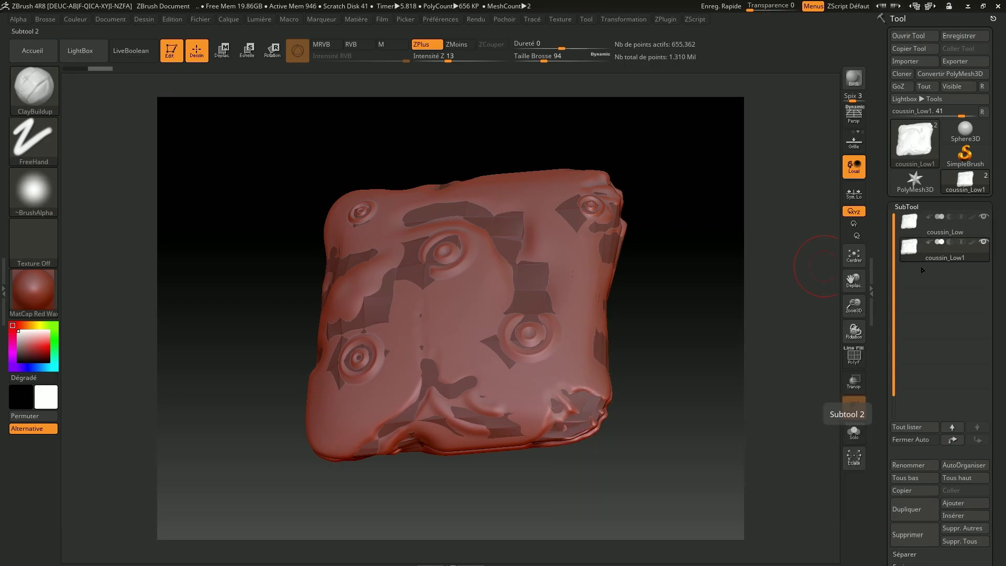
key("Up")
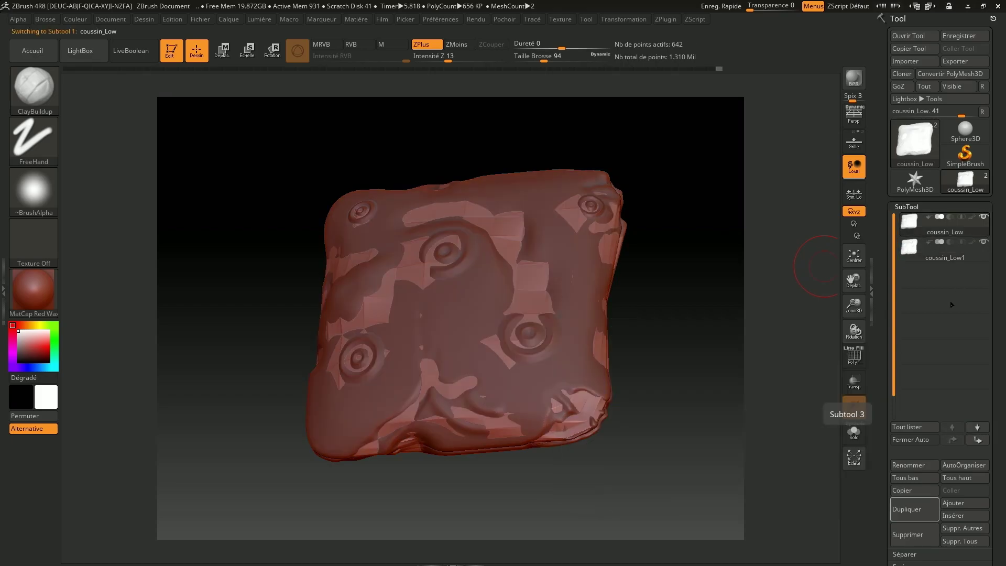
mouse_move(943, 223)
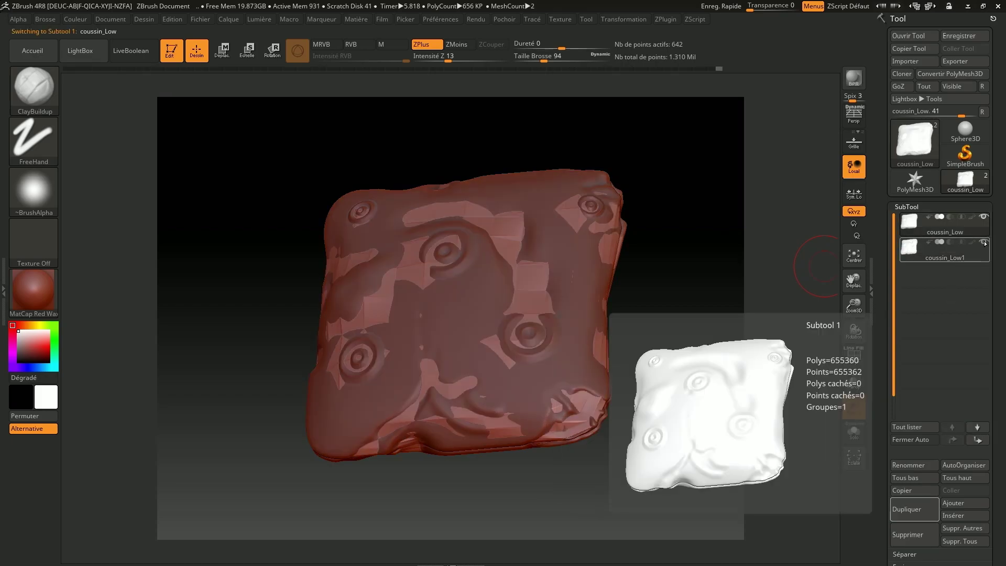
left_click(983, 243)
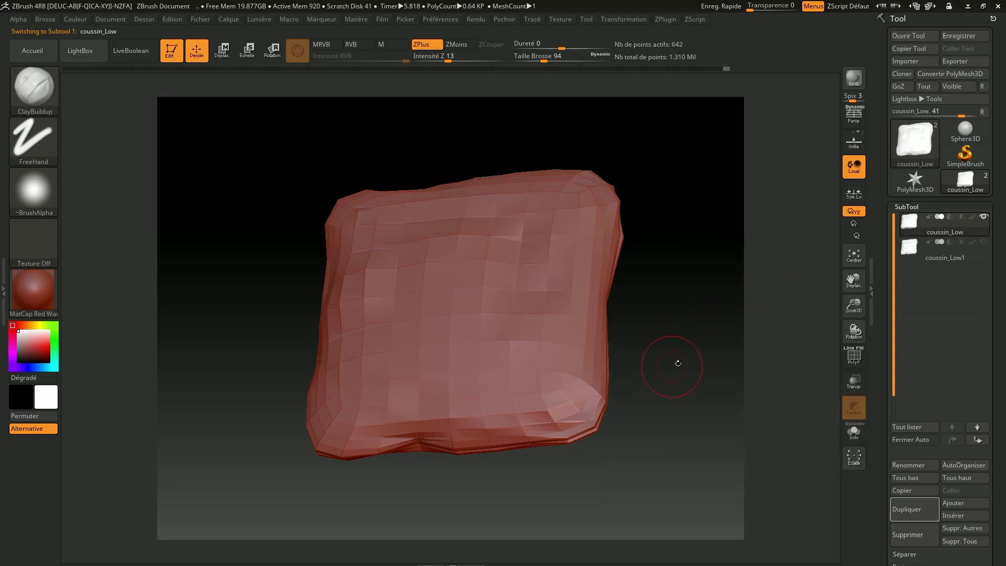
mouse_move(677, 363)
left_mouse_down()
mouse_move(712, 315)
mouse_move(684, 364)
left_mouse_up()
mouse_move(651, 299)
left_mouse_down()
mouse_move(653, 323)
mouse_move(646, 315)
left_mouse_up()
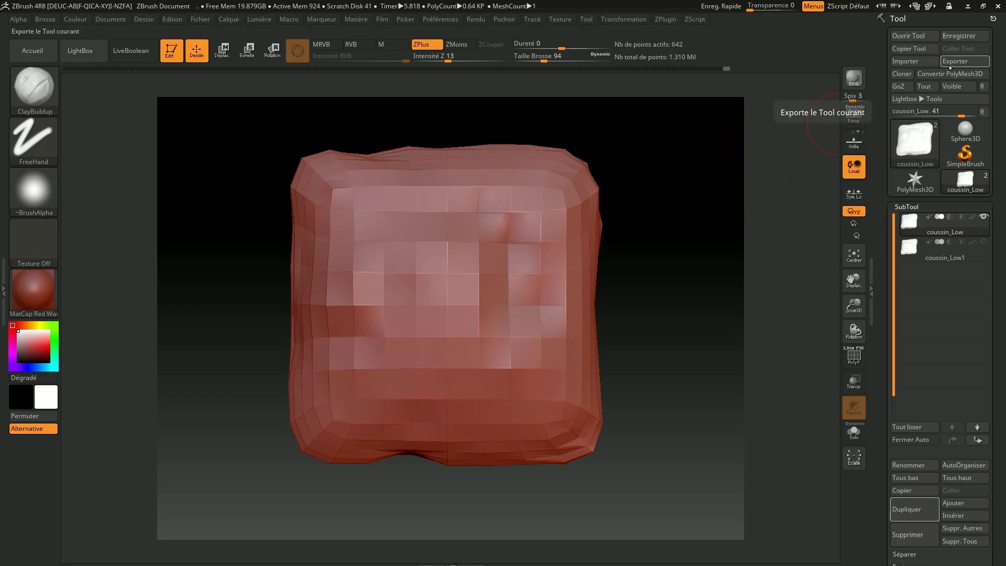
Step: Export the 642-point cushion by appending _2 to the coussin_Low file name
left_click(949, 65)
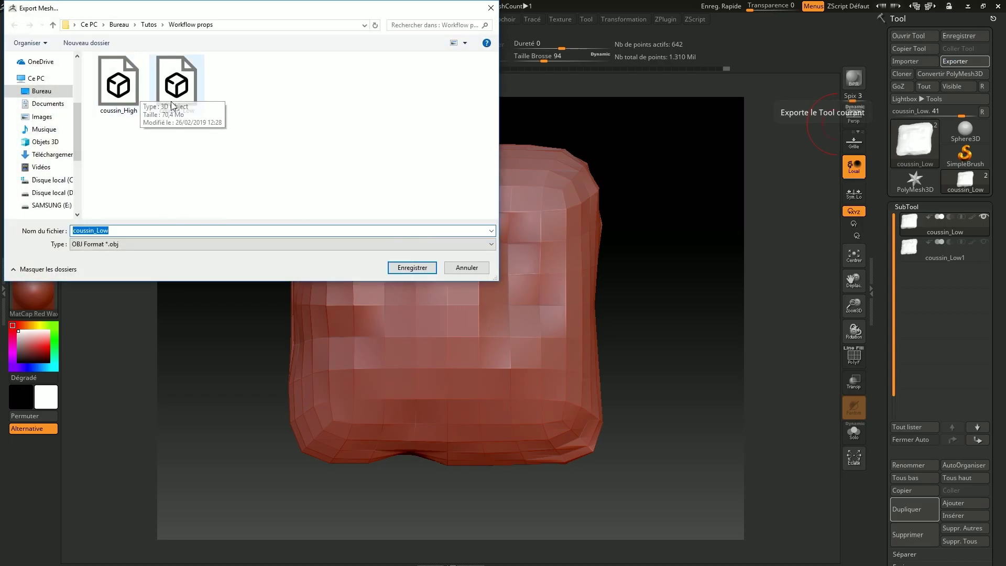
left_click(188, 97)
left_click(122, 231)
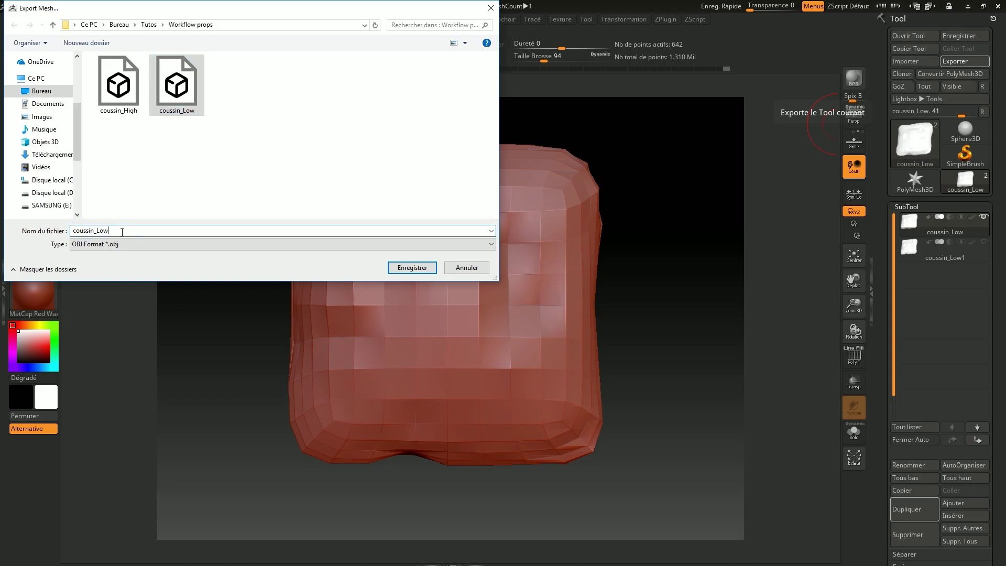
type("_2")
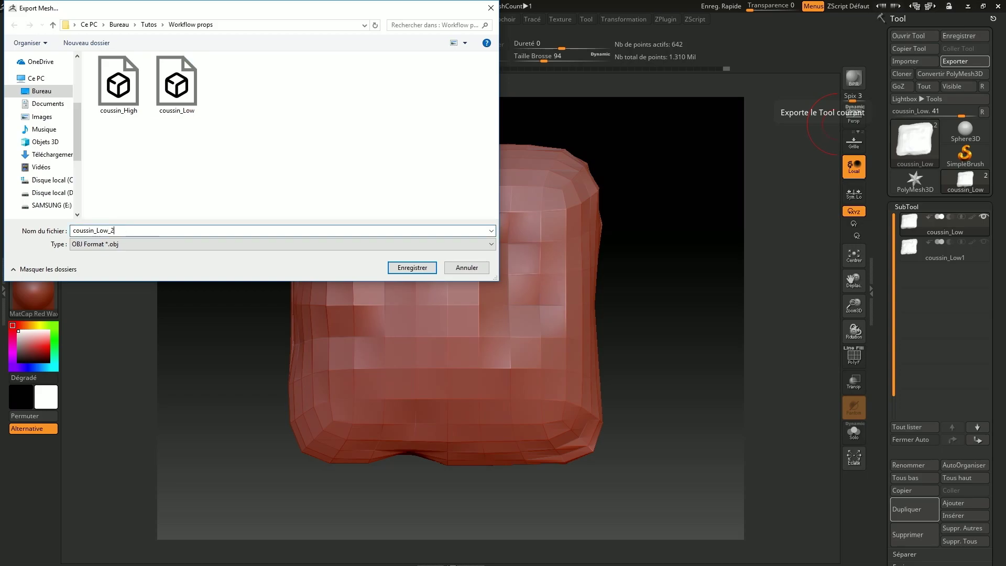
left_click(390, 272)
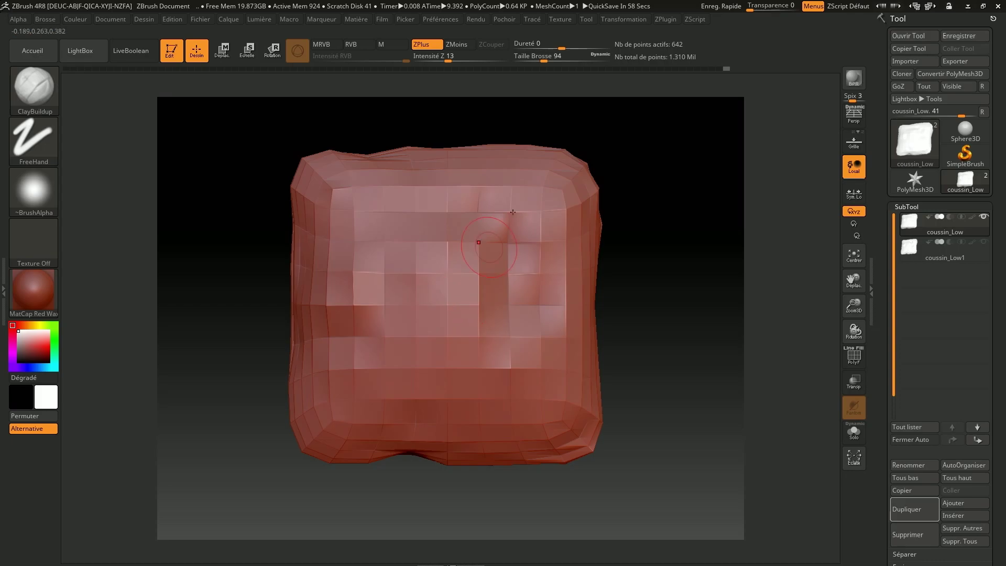
Step: Unwrap the cushion UVs in UVMaster with Utiliser Découpes UVs exist. enabled
left_click(666, 20)
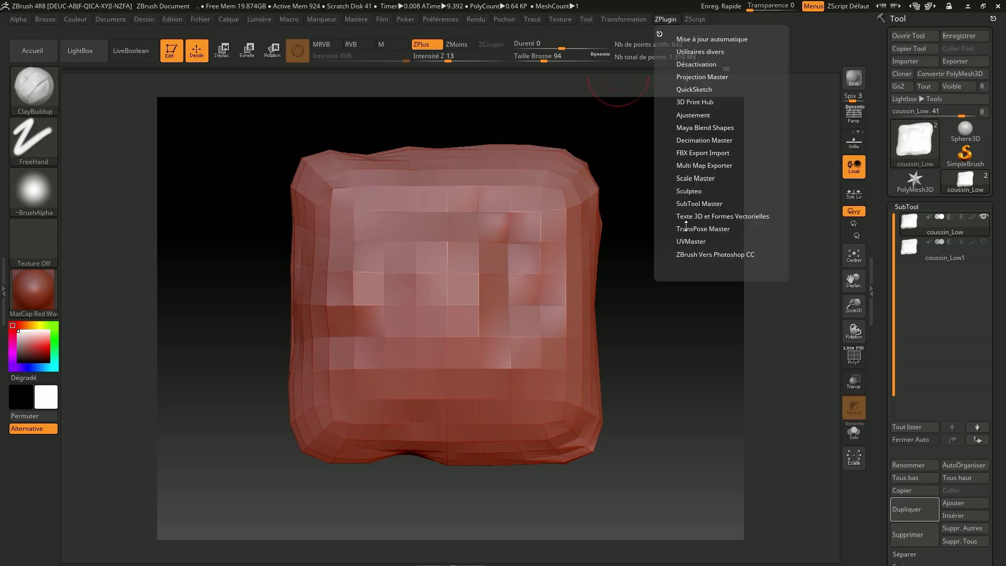
left_click(688, 242)
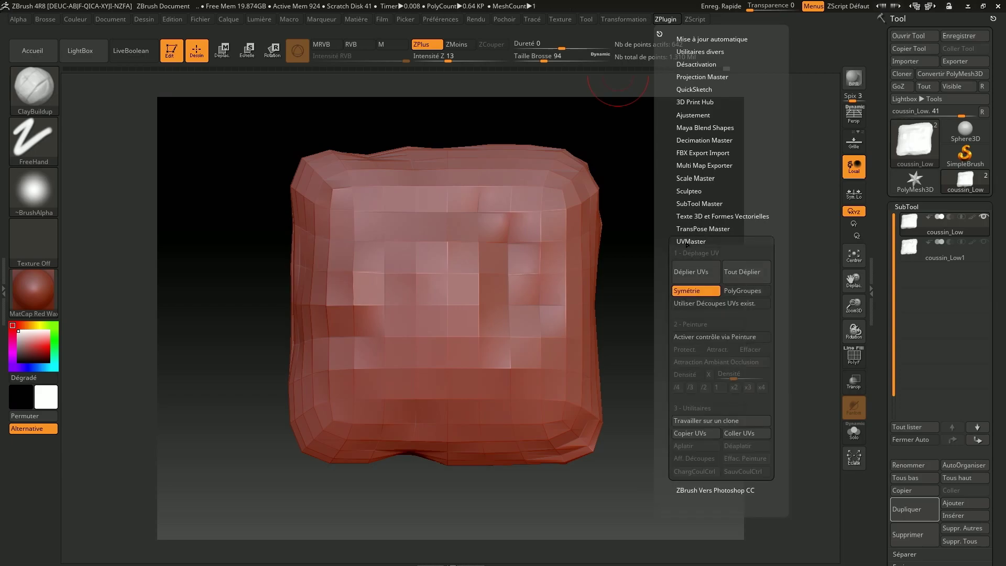
left_click(718, 302)
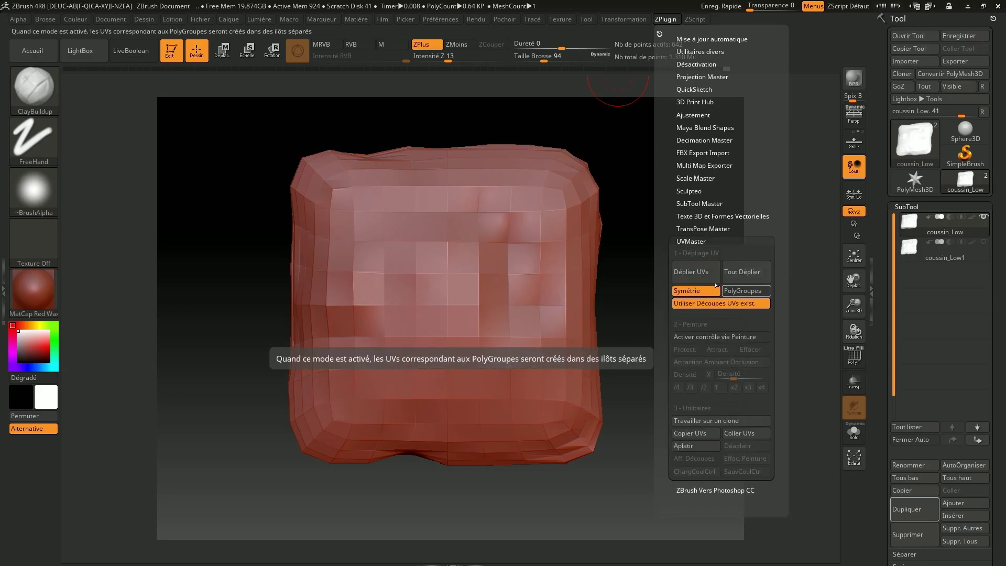
left_click(697, 271)
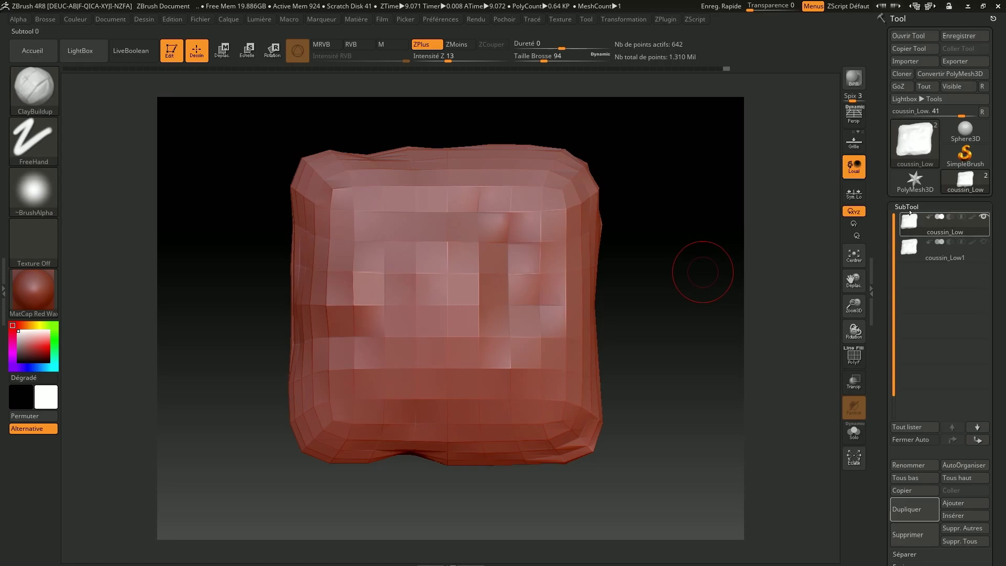
Step: Delete the cushion's lower subdivision levels with Effacer inf. in Geometry
left_click(910, 208)
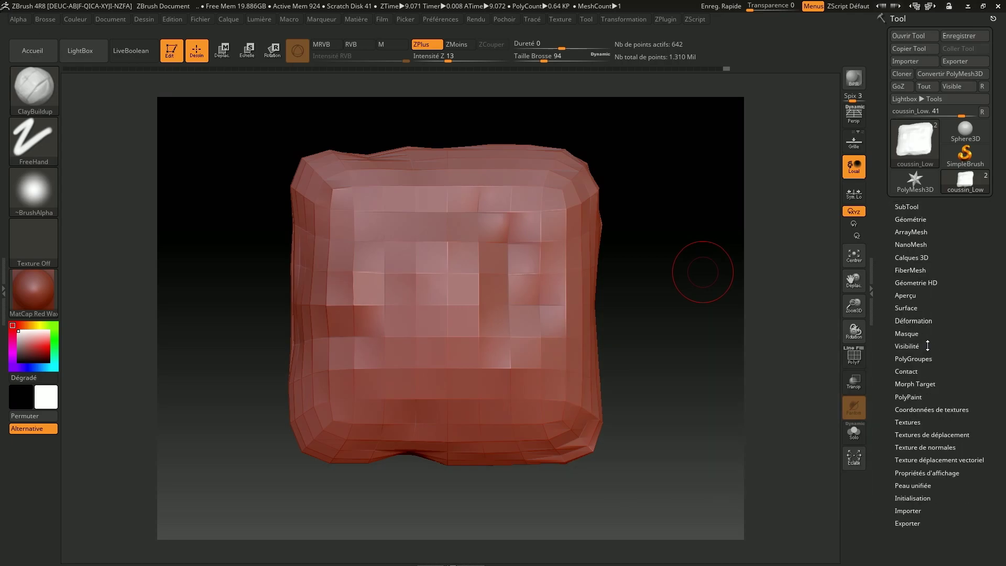
left_click(910, 220)
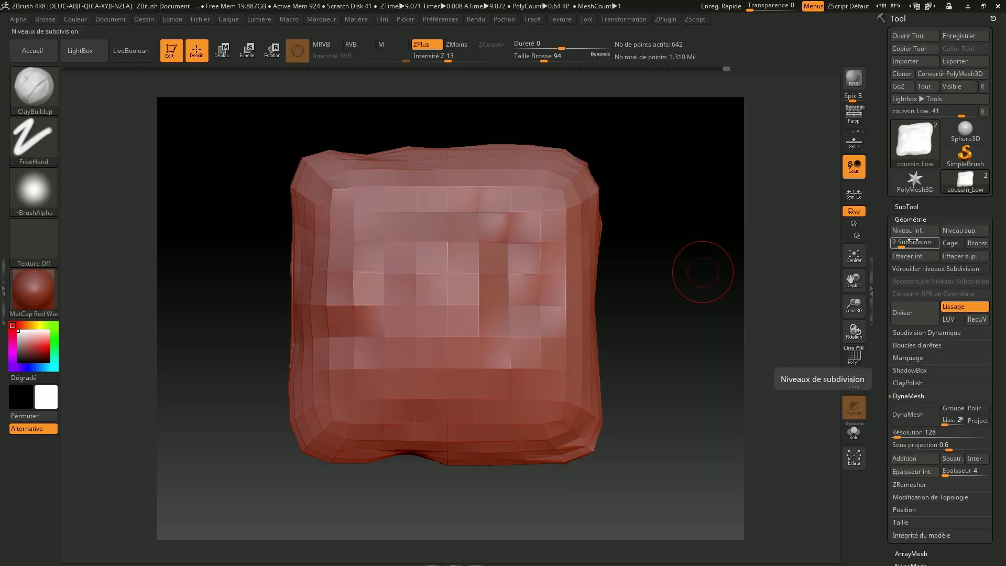
left_click(912, 257)
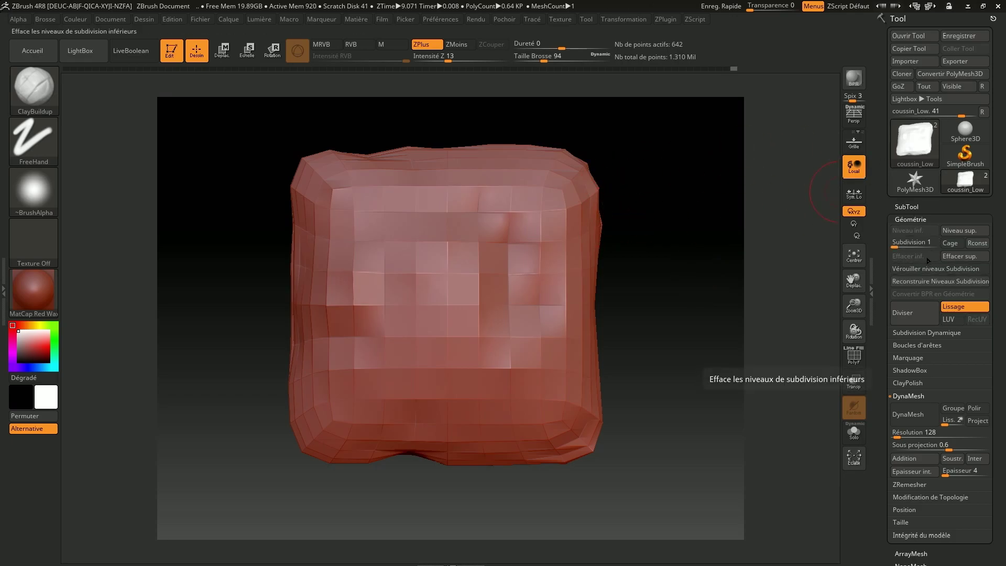
left_click(906, 206)
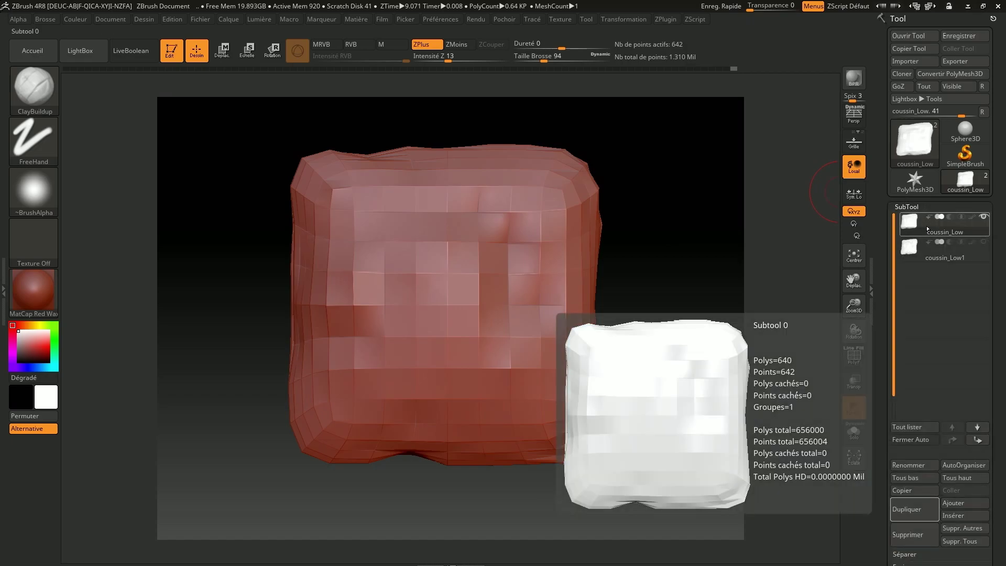
Step: Unwrap the cushion's UVs with UVMaster, try to flatten them (refused), then switch to 3ds Max
left_click(666, 19)
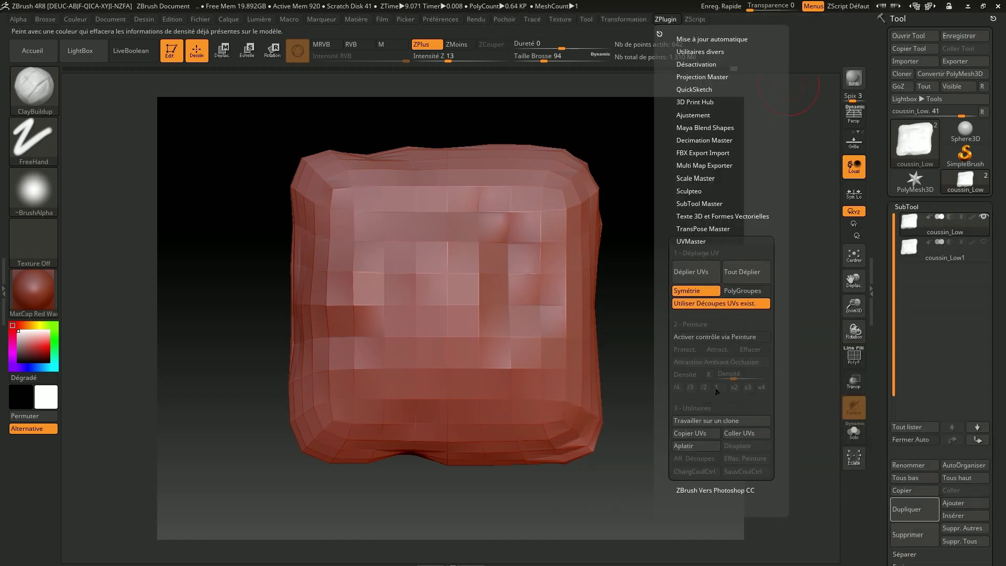
left_click(693, 273)
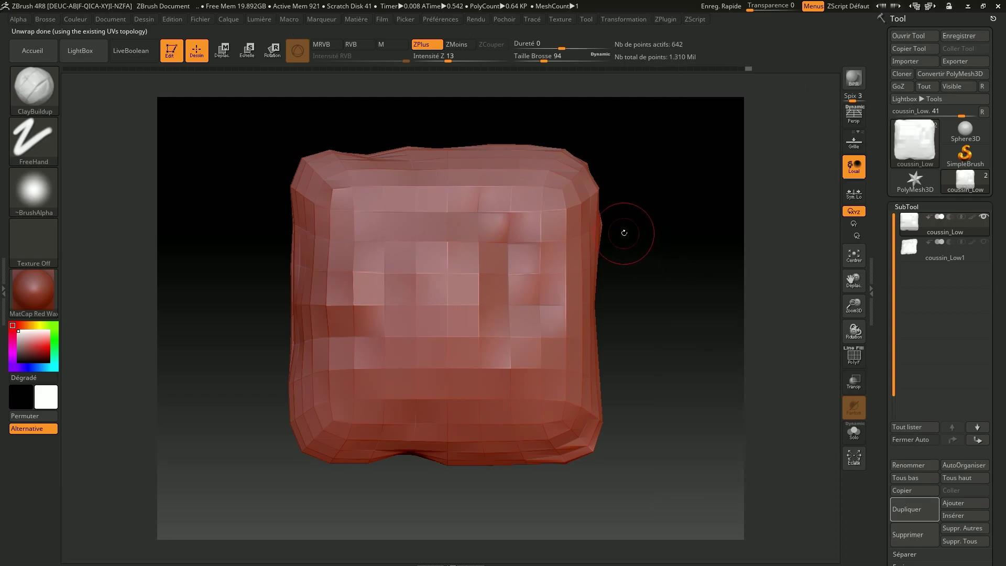
left_click(665, 19)
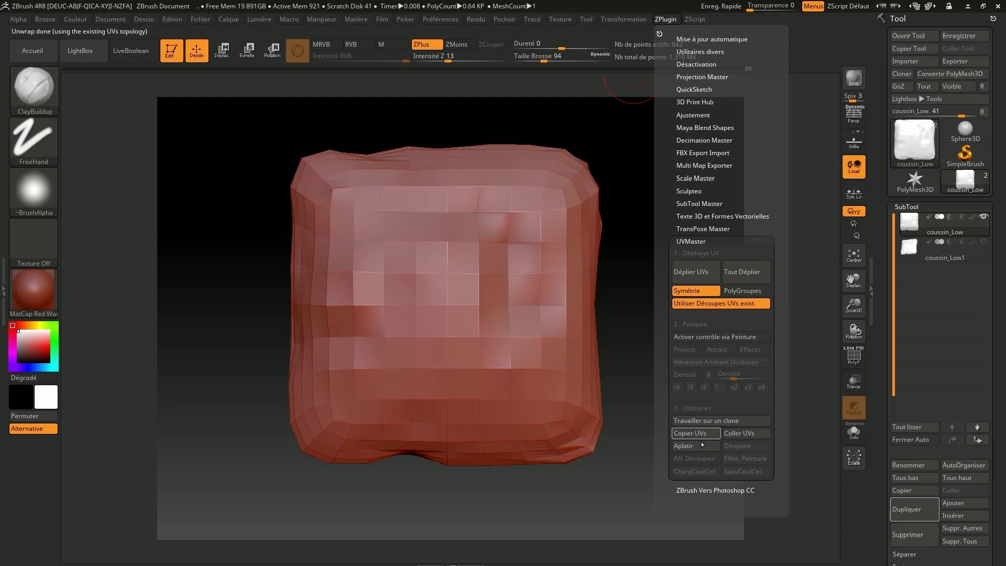
left_click(684, 446)
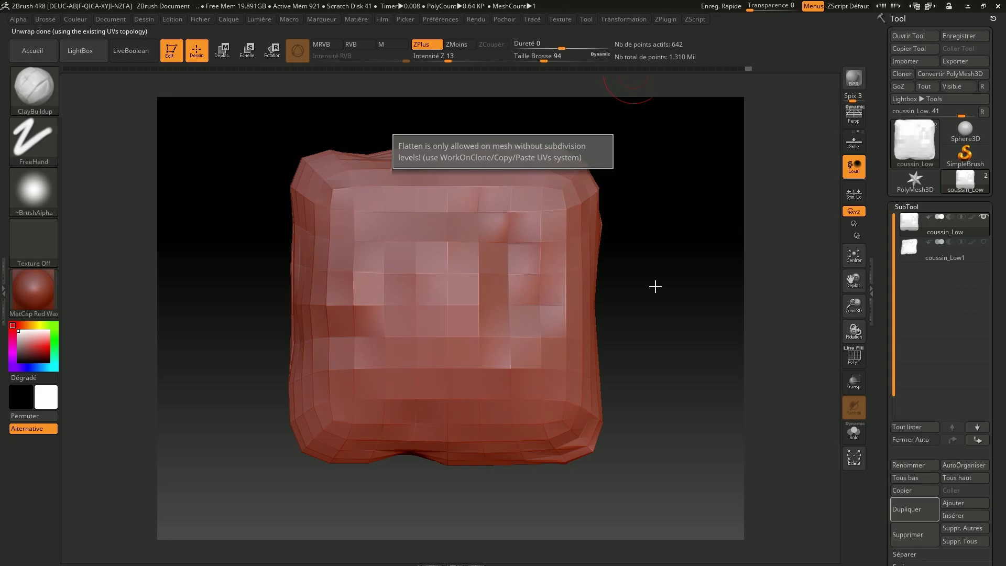
left_click(663, 21)
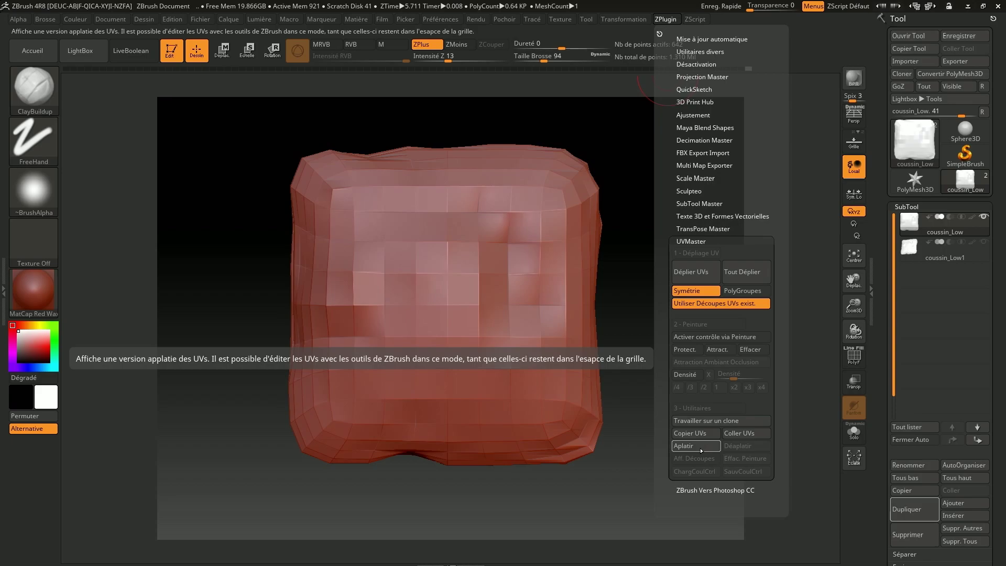
left_click(697, 445)
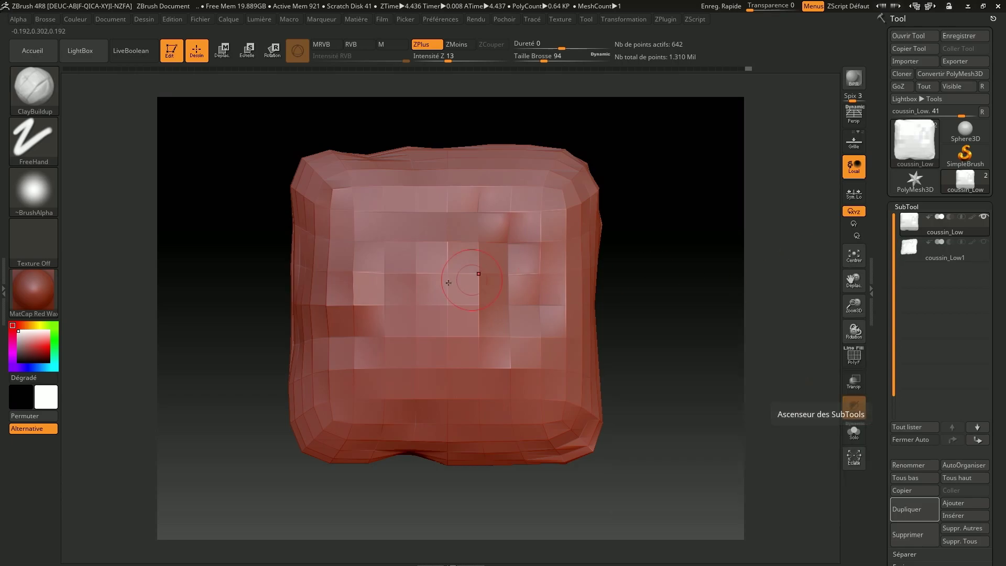
key("alt+Tab")
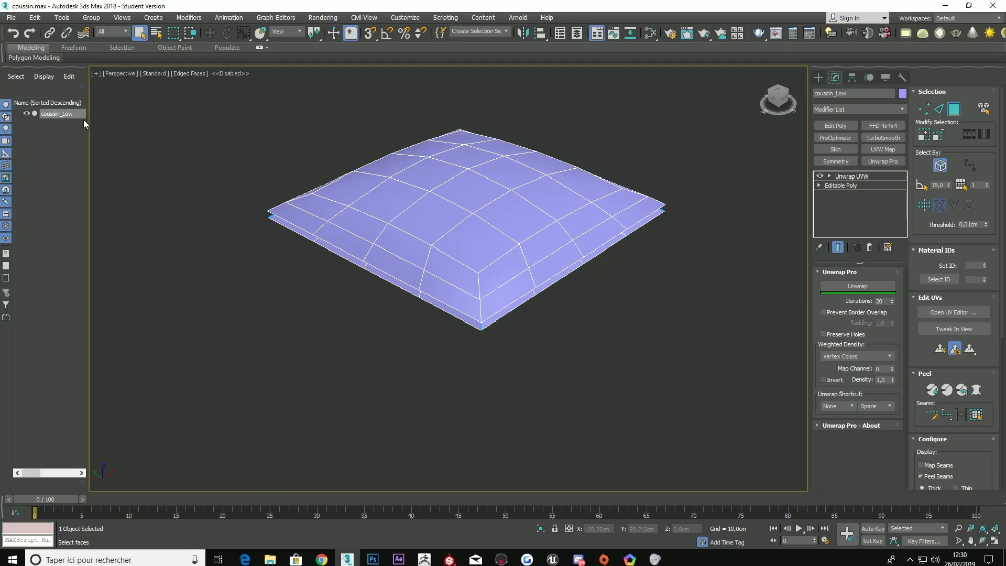
Step: Pick coussin_Low_2.obj from Desktop > Tutos > Workflow props for import
left_click(11, 18)
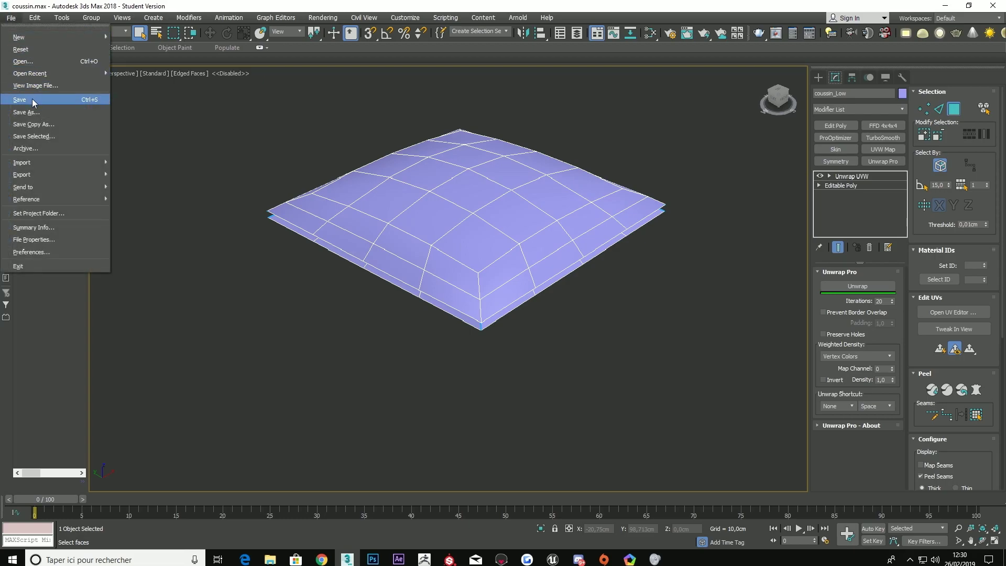
mouse_move(23, 162)
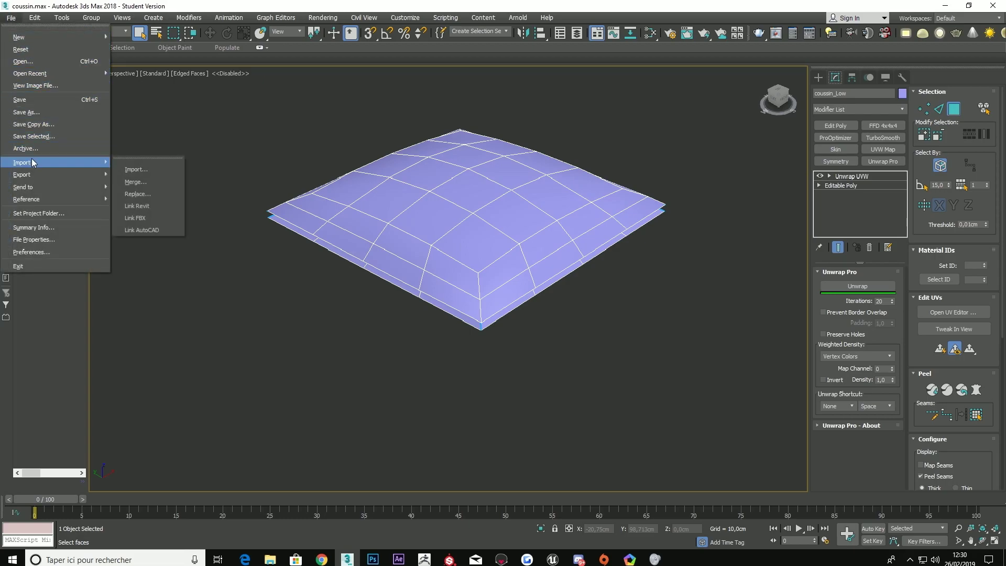
left_click(141, 169)
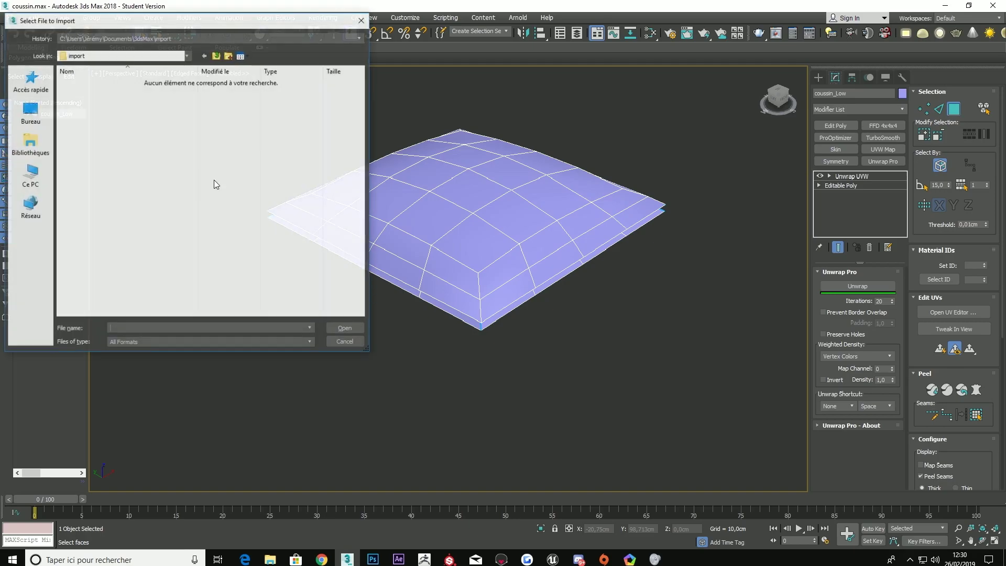
left_click(30, 113)
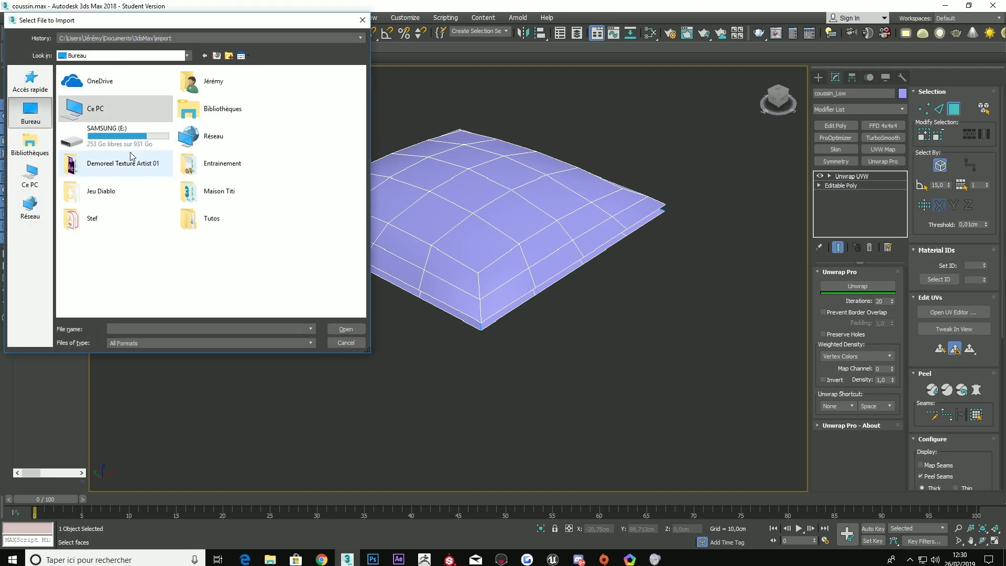
double_click(205, 212)
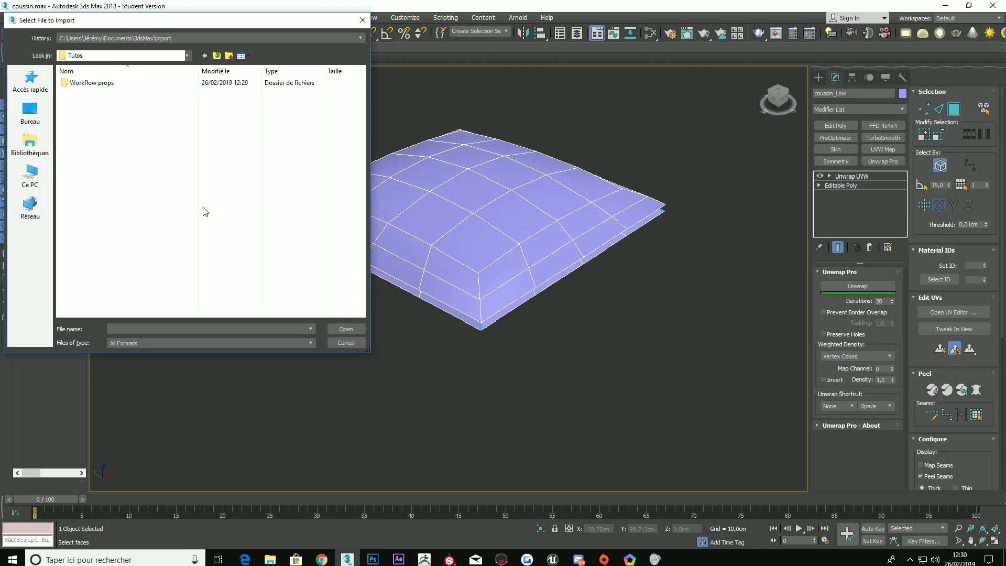
double_click(111, 92)
double_click(193, 101)
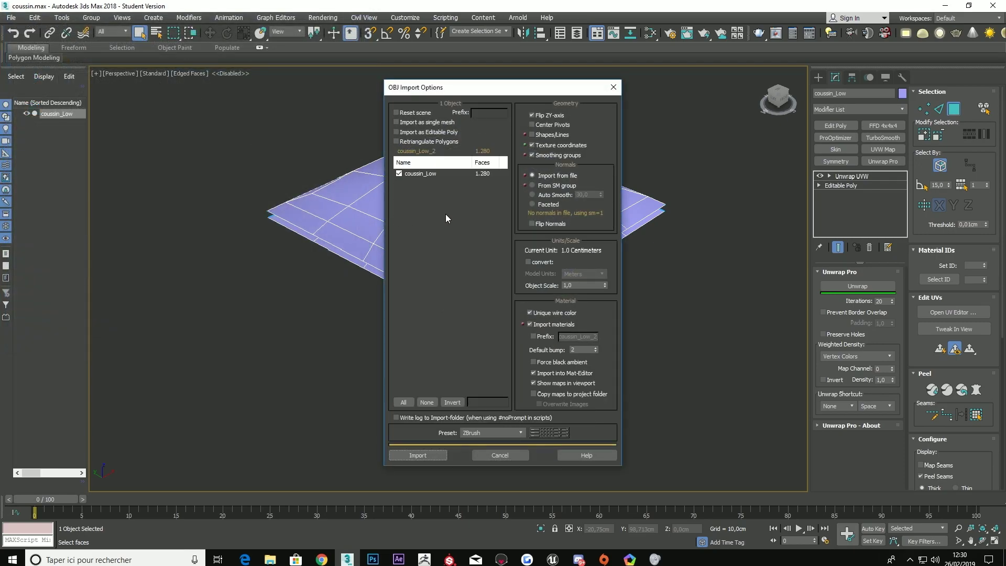
Step: Import it as a single Editable Poly mesh, skipping the missing texture map
left_click(435, 456)
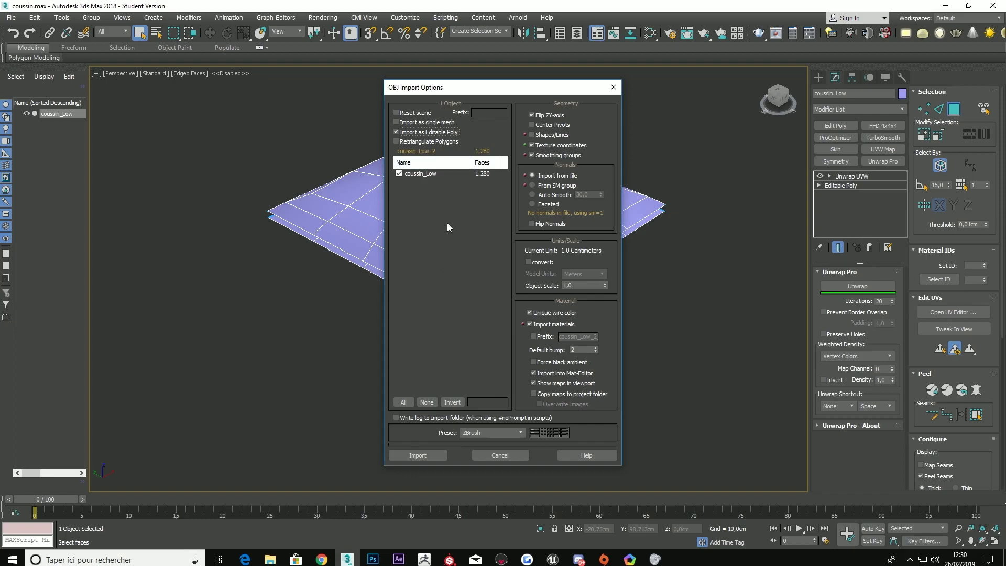
left_click(427, 123)
left_click(434, 455)
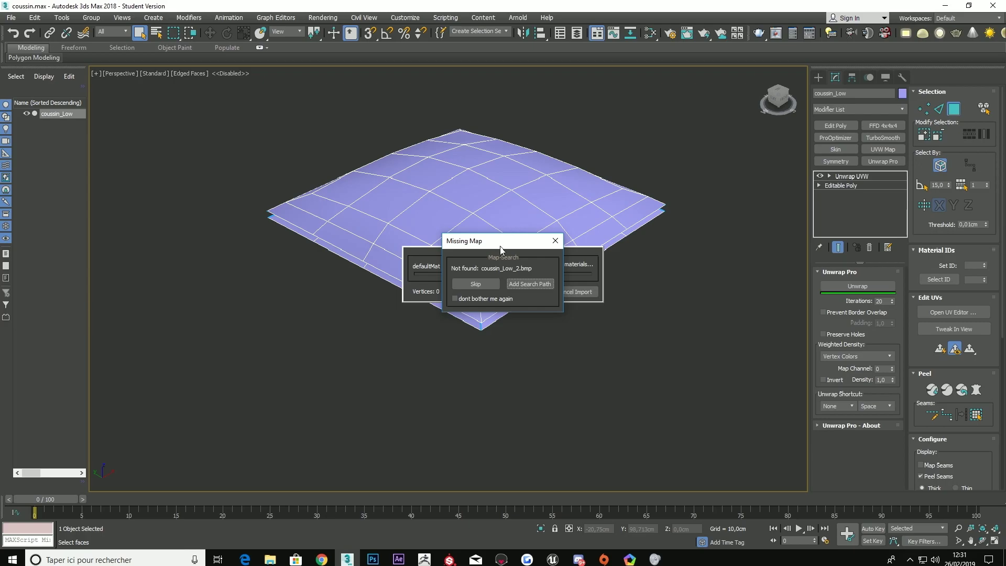
left_click(487, 285)
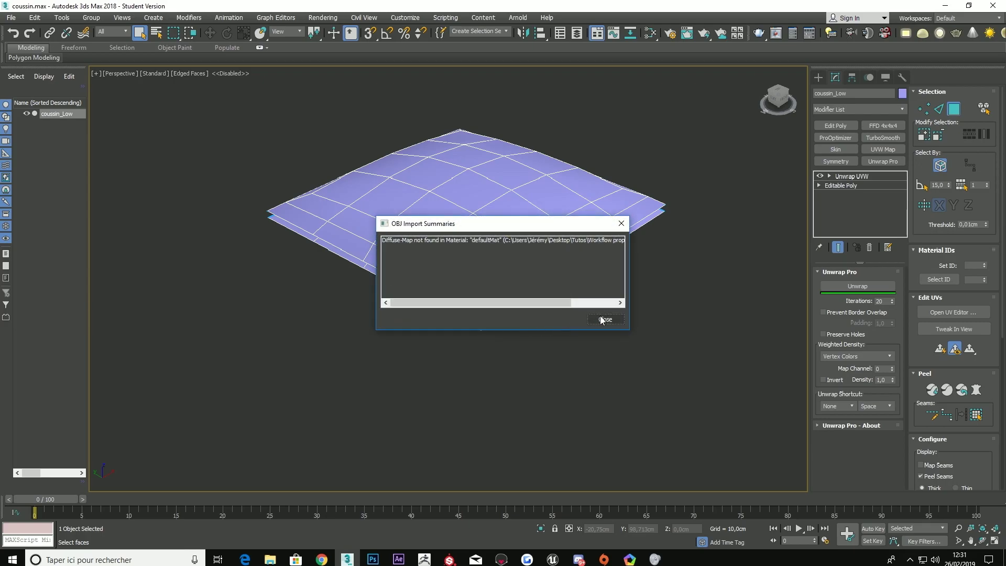
left_click(602, 317)
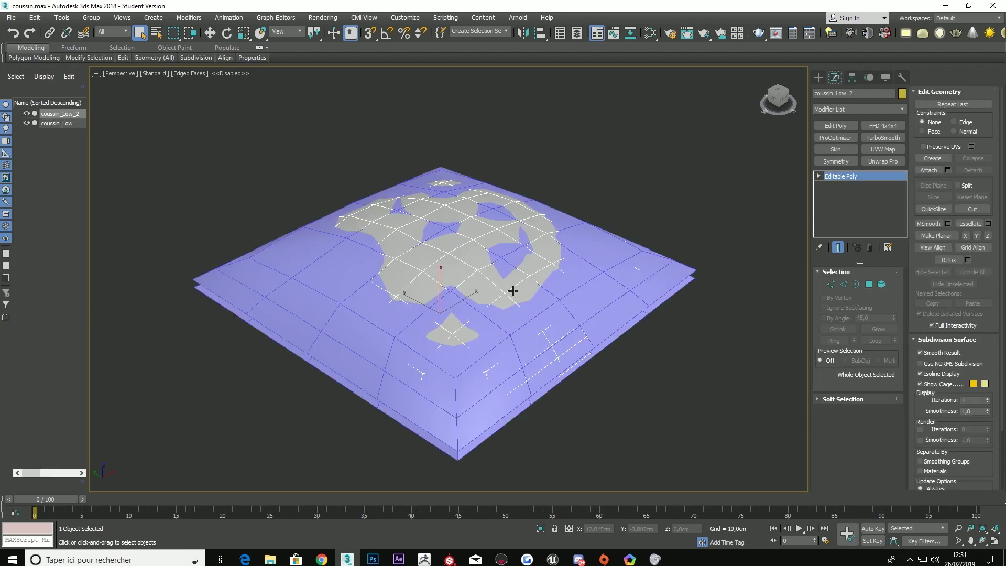
Step: Clone the pillow as a Copy named coussin_Low_003, moved to the right of the original
scroll(482, 268, "down", 3)
mouse_move(482, 268)
middle_mouse_down("alt")
mouse_move(474, 246)
mouse_move(465, 253)
middle_mouse_up("alt")
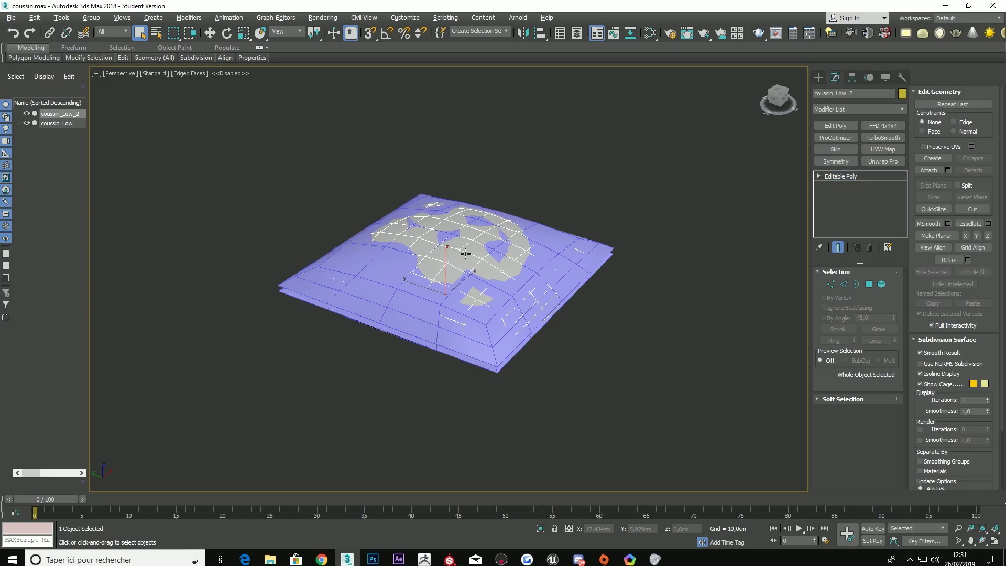
key("w")
left_click_drag(462, 301, 697, 374, "shift")
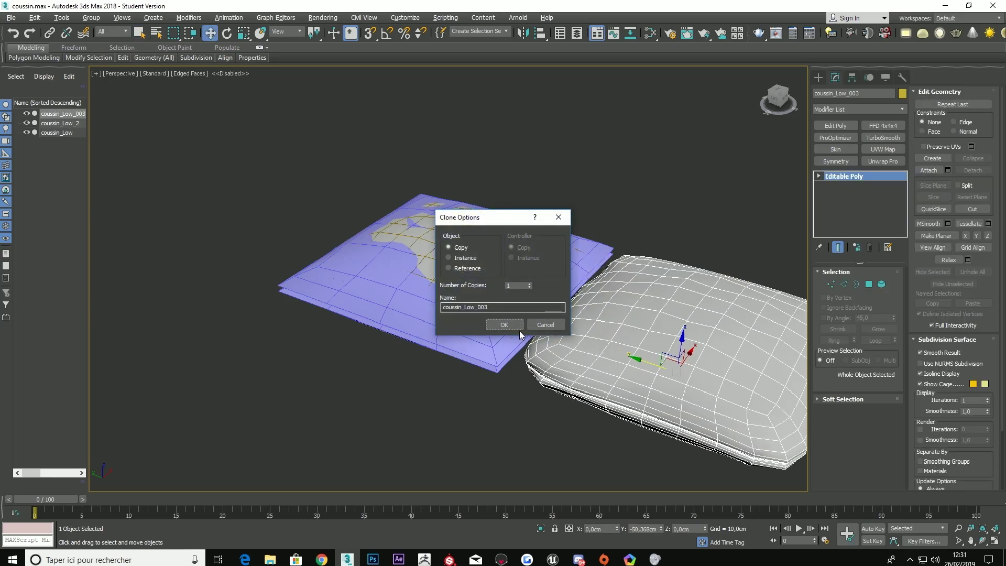
left_click(516, 326)
scroll(553, 341, "down", 3)
Step: Set the viewport statistics to count Total + Selection
mouse_move(547, 333)
middle_mouse_down()
mouse_move(529, 331)
mouse_move(478, 285)
mouse_move(412, 270)
middle_mouse_up()
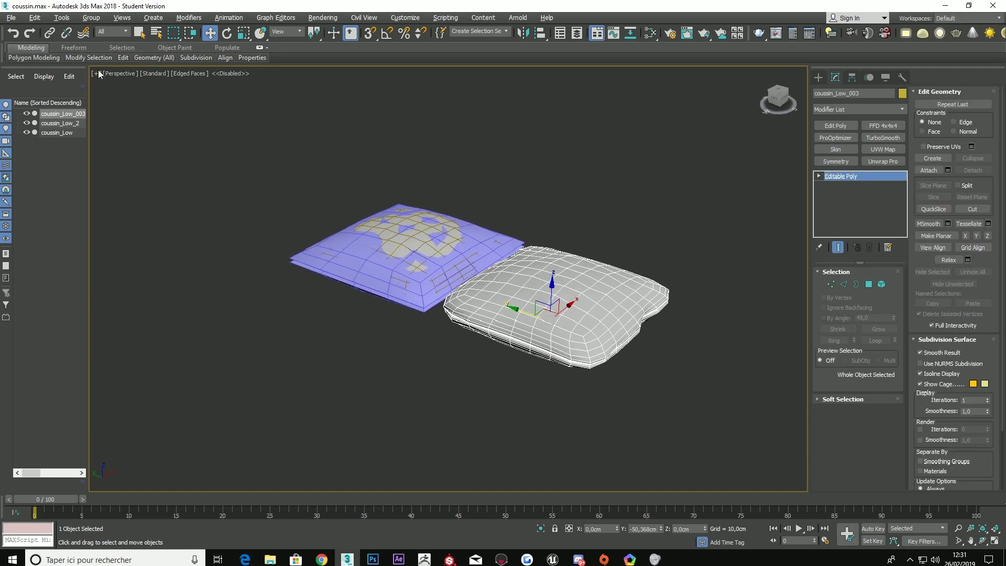
left_click(110, 89)
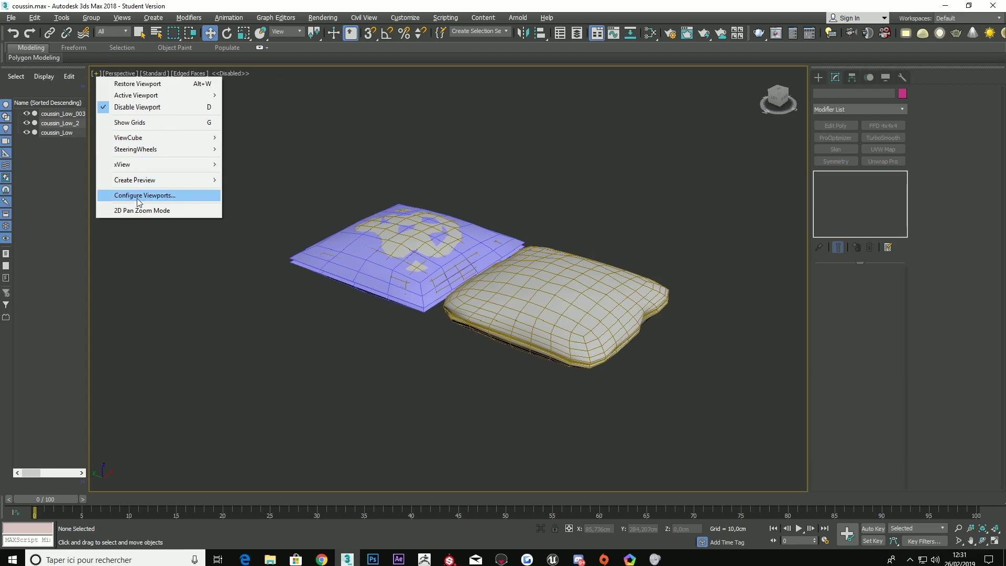
left_click(140, 199)
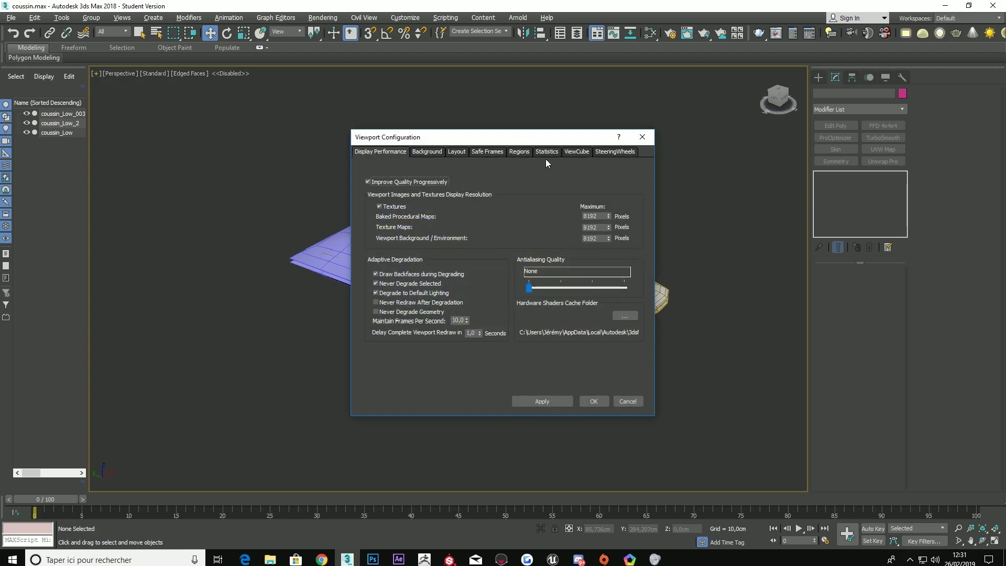
left_click(547, 153)
left_click(530, 225)
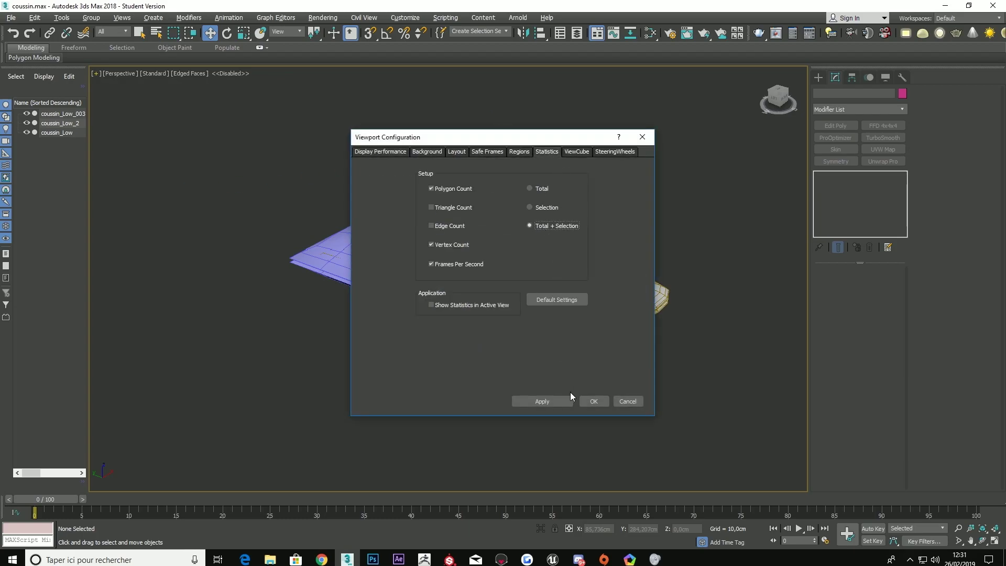
left_click(592, 401)
Step: Hide the purple coussin_Low and show coussin_Low_2's stats: 640 polys, 642 vertices
scroll(466, 267, "up", 3)
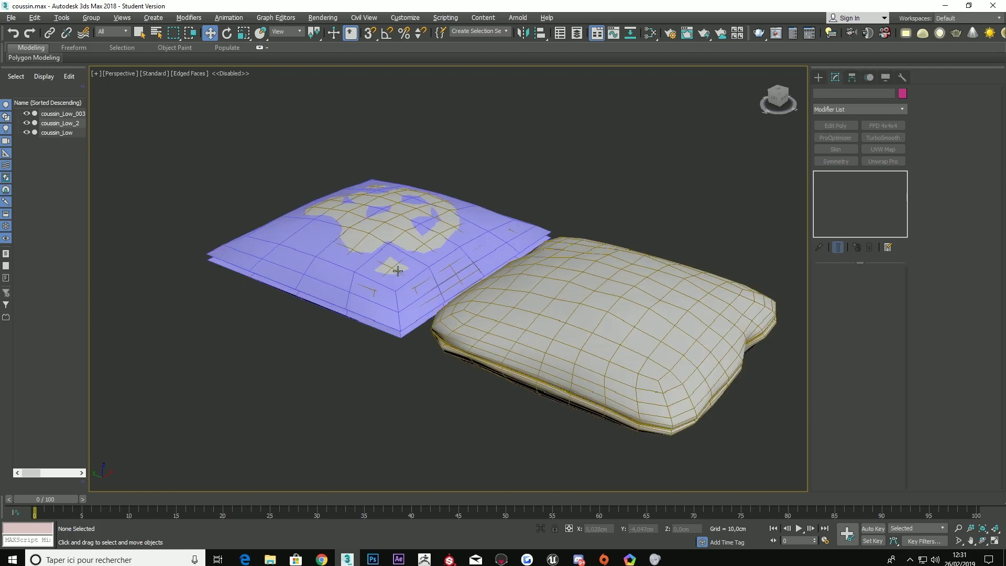
left_click(320, 265)
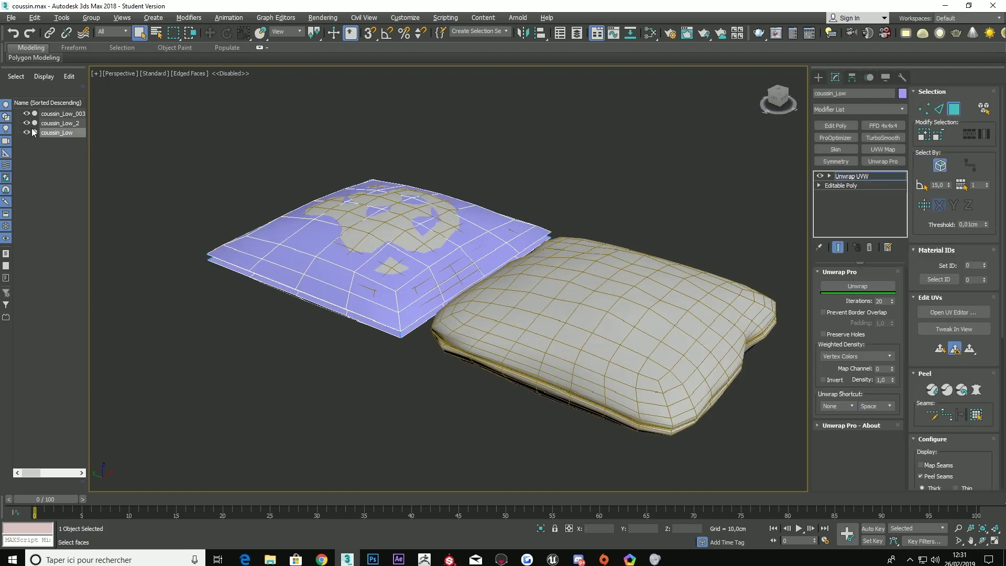
left_click(27, 132)
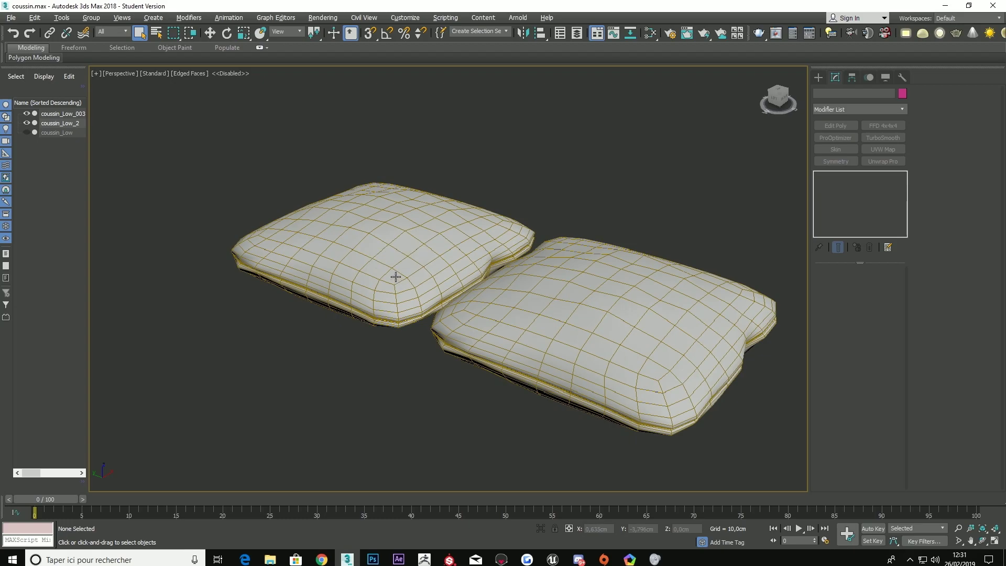
left_click(386, 270)
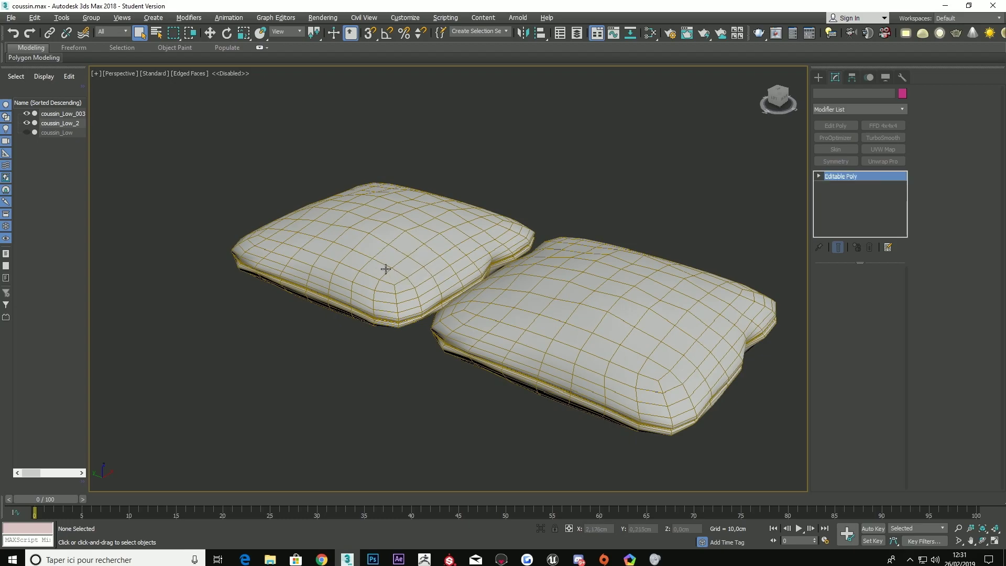
key("7")
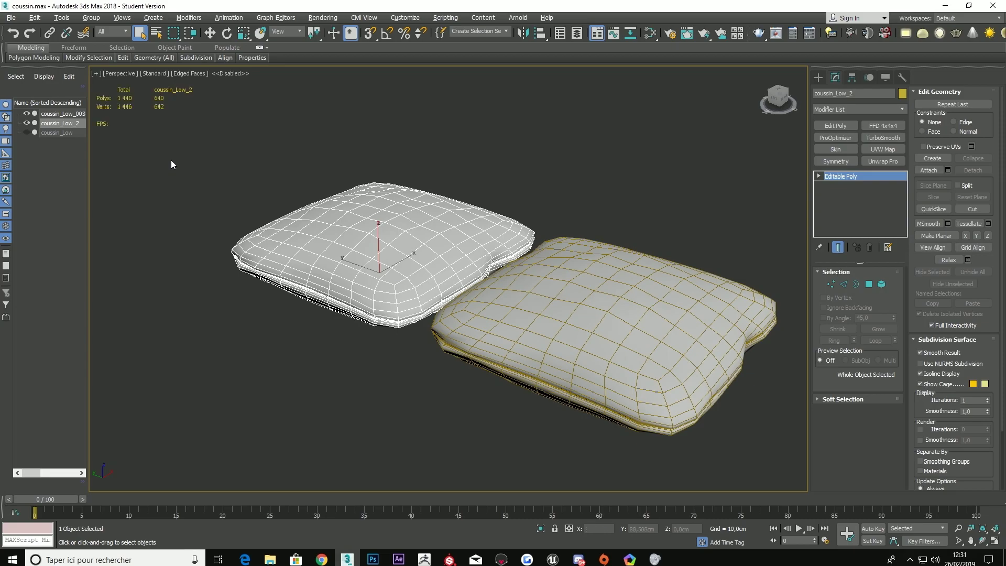
Step: Hide coussin_Low_2 and bring back the purple coussin_Low cushion, clearing its selection
left_click(27, 124)
left_click(48, 134)
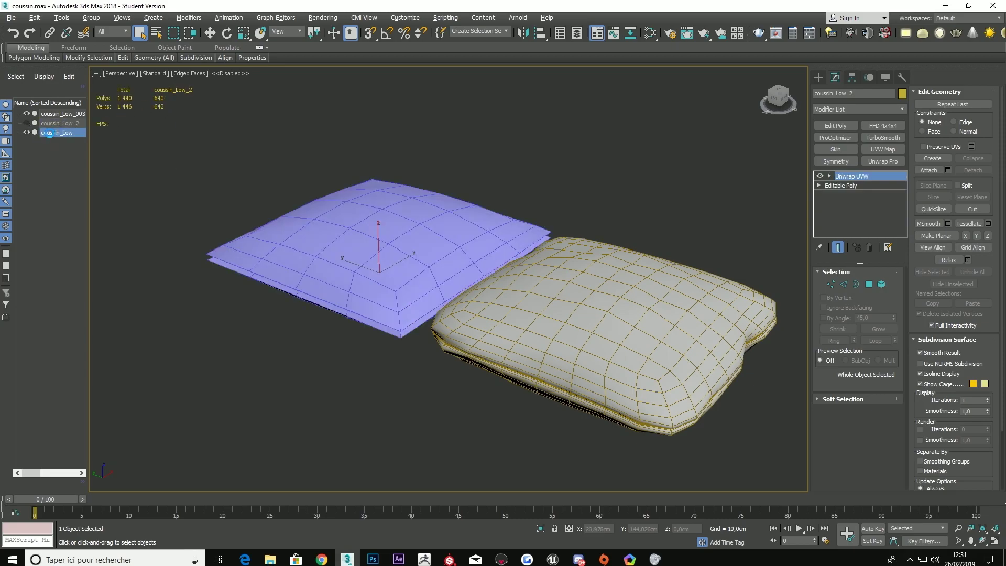
left_click(58, 142)
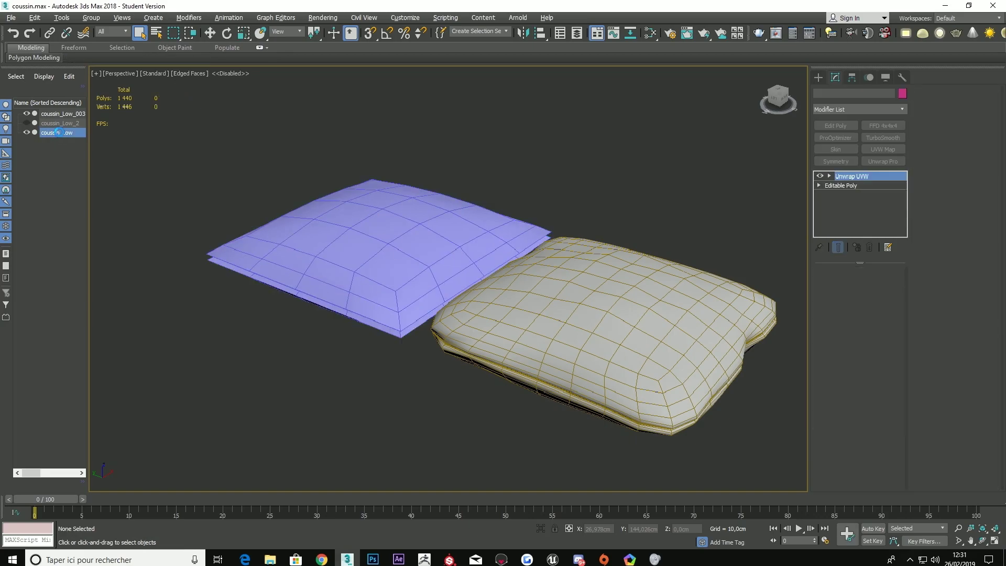
left_click(389, 230)
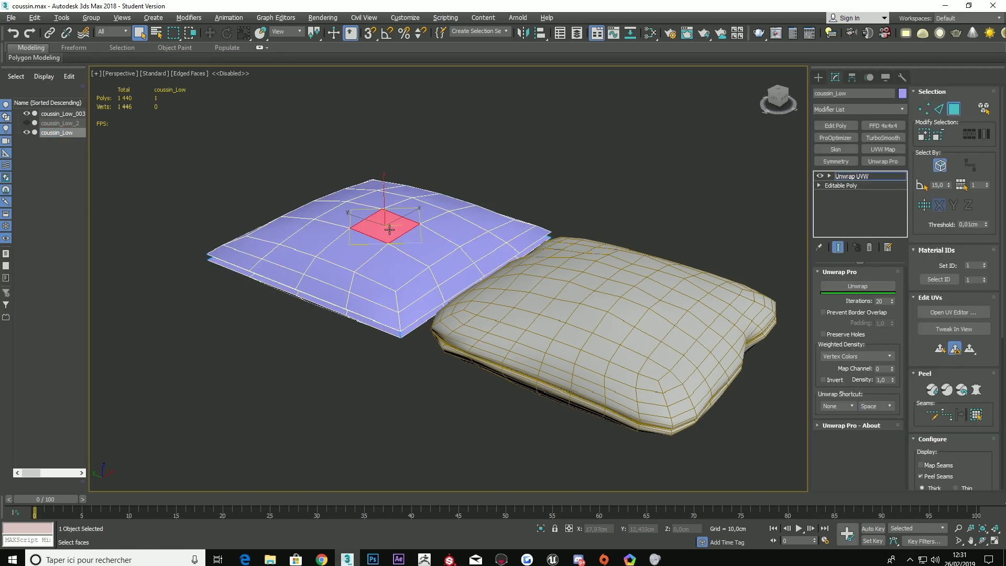
left_click(873, 208)
left_click(818, 77)
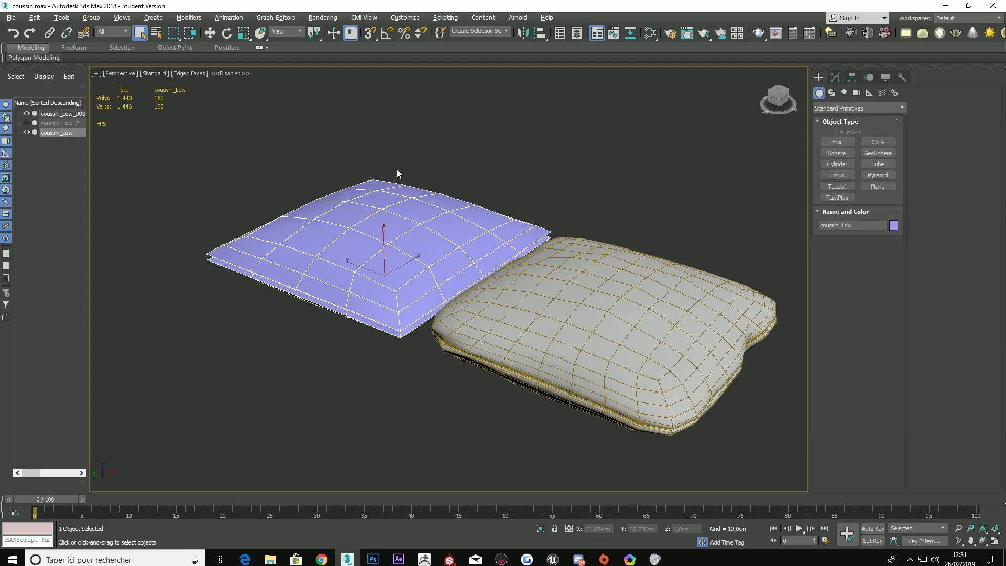
Step: Select the coussin_Low_003 pillow and orbit to a low side view of both cushions
left_click(576, 291)
left_click(394, 239)
left_click(530, 302)
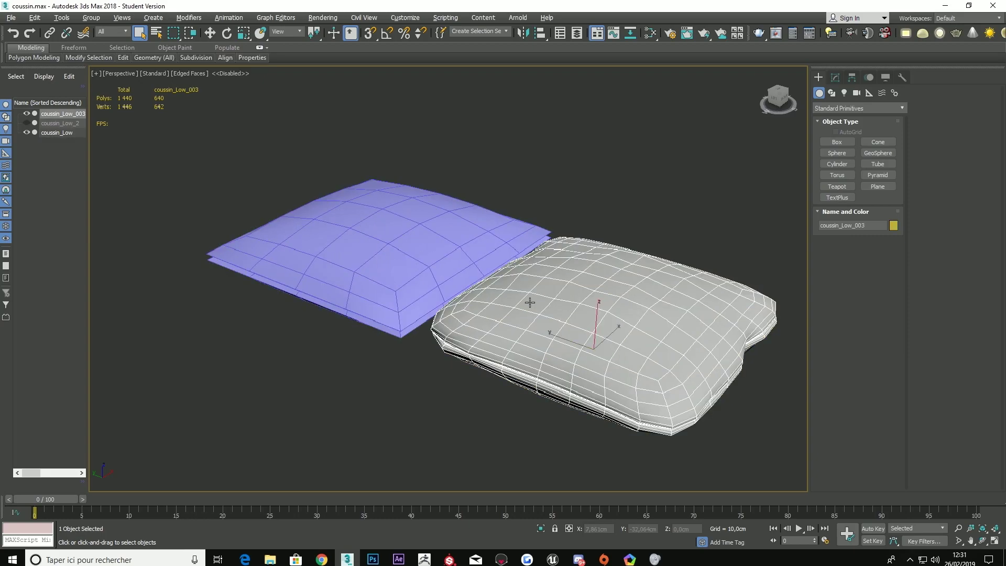
left_click(393, 257)
left_click(511, 302)
mouse_move(499, 283)
middle_mouse_down("alt")
mouse_move(438, 202)
mouse_move(501, 213)
mouse_move(468, 208)
mouse_move(471, 152)
mouse_move(480, 227)
mouse_move(368, 231)
mouse_move(361, 215)
mouse_move(494, 265)
mouse_move(477, 238)
mouse_move(401, 231)
middle_mouse_up("alt")
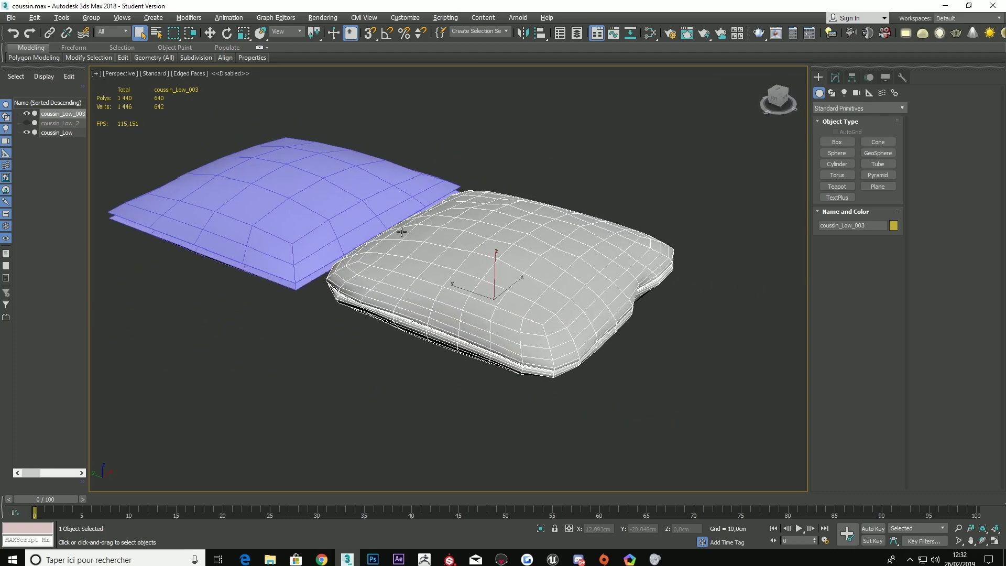
Step: Run Unwrap Pro on coussin_Low_003 to add an Unwrap UVW modifier with seams, and inspect them
left_click(835, 79)
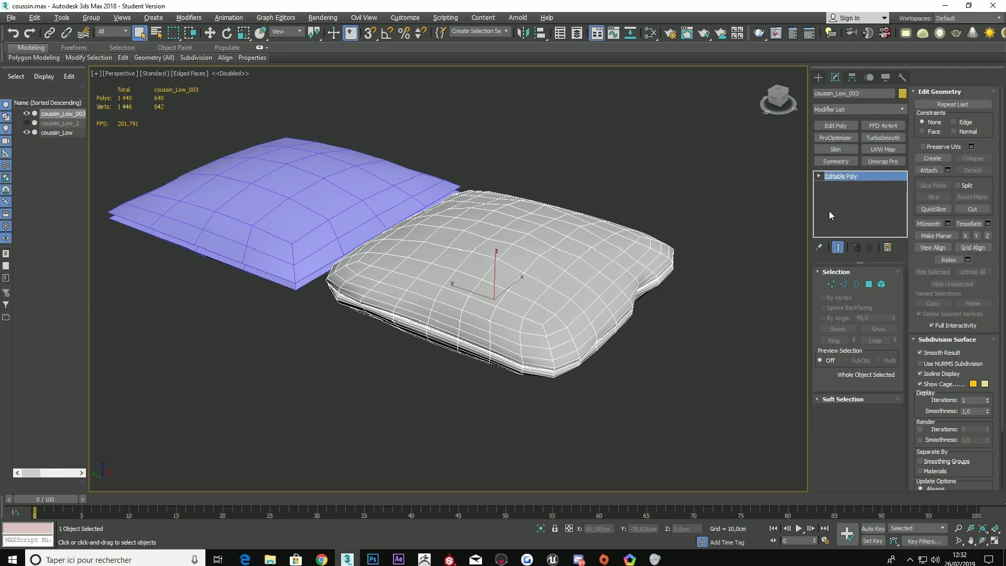
left_click(882, 161)
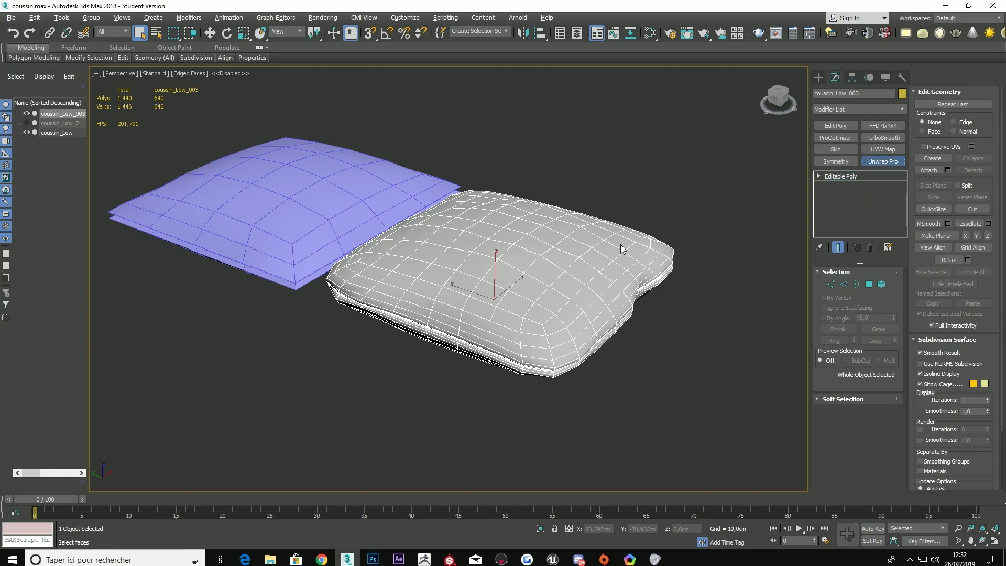
mouse_move(525, 278)
middle_mouse_down("alt")
mouse_move(496, 227)
mouse_move(553, 225)
mouse_move(311, 216)
mouse_move(353, 209)
mouse_move(552, 262)
mouse_move(526, 296)
mouse_move(516, 281)
middle_mouse_up("alt")
scroll(496, 227, "up", 5)
scroll(489, 249, "down", 5)
scroll(485, 267, "down", 3)
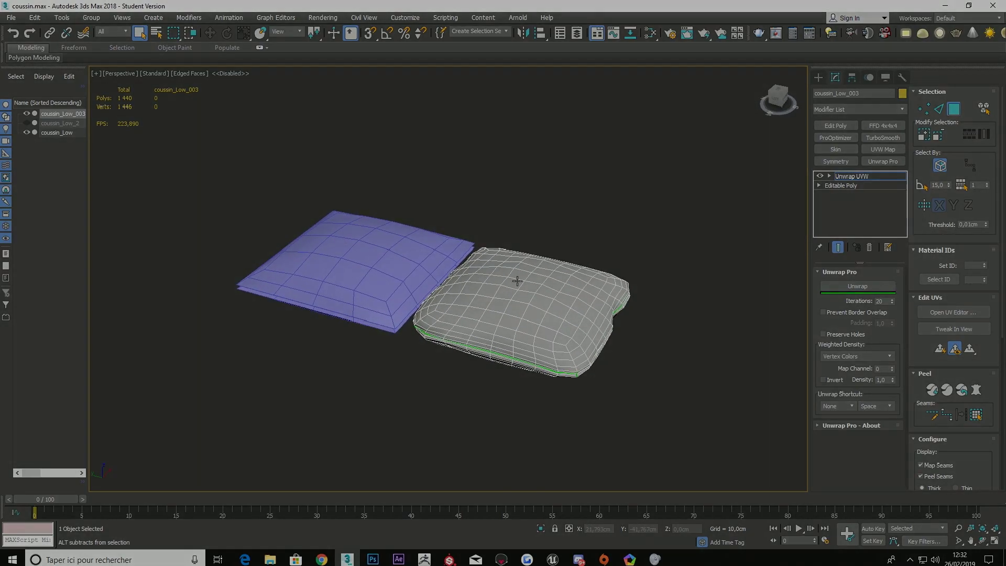
left_click(817, 77)
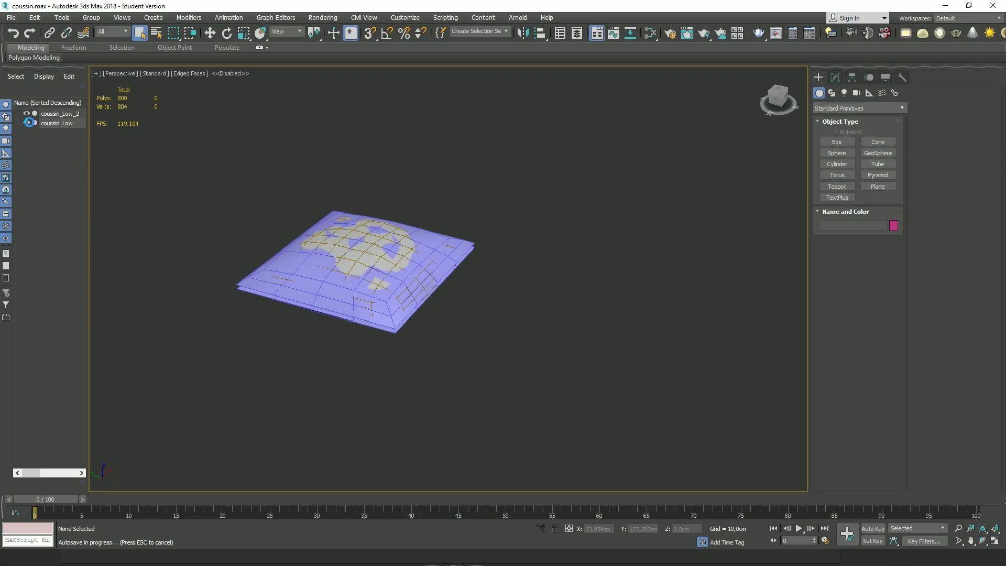
Step: Select the coussin_Low_2 pillow and hide the coussin_Low cushion
left_click(29, 123)
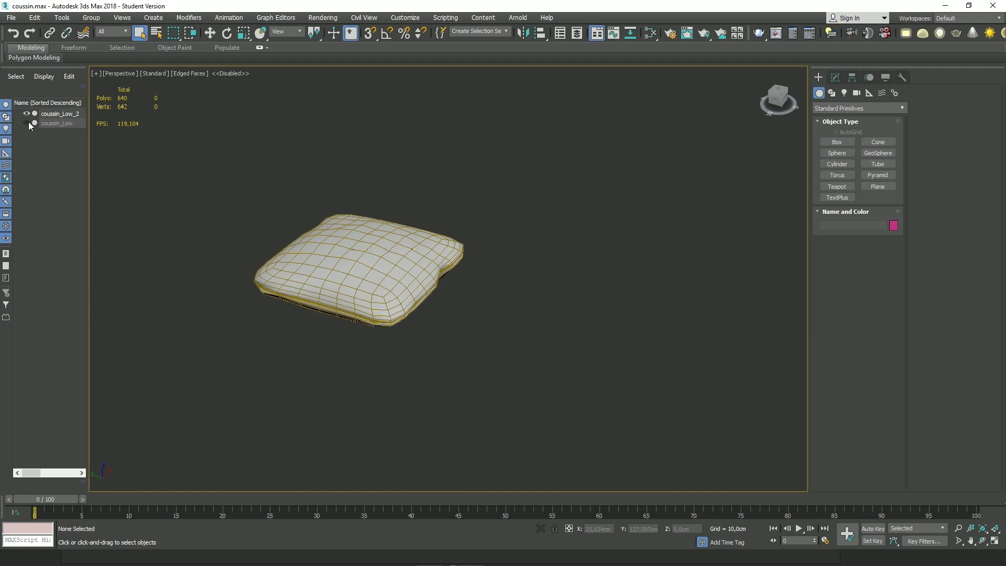
left_click(28, 124)
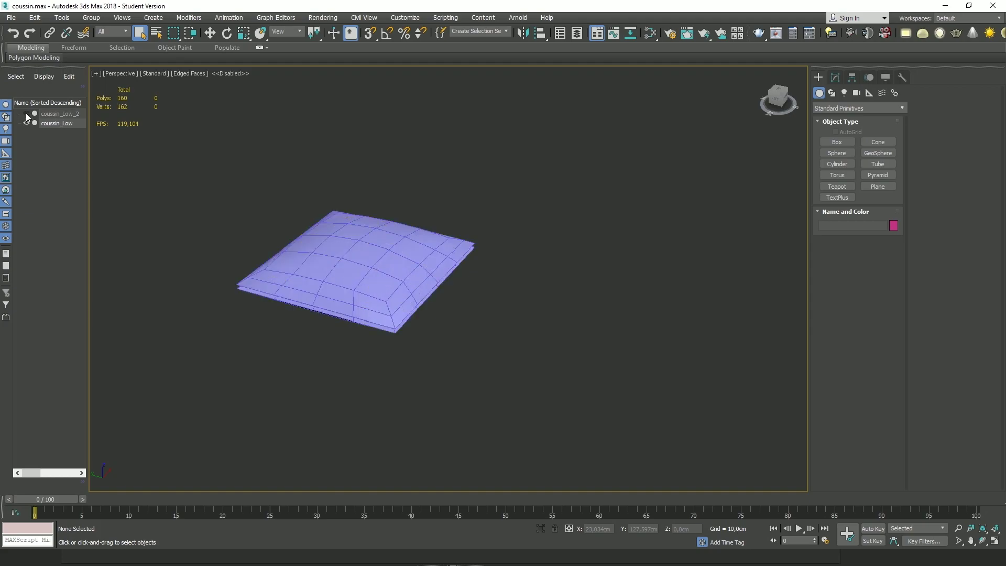
left_click(28, 123)
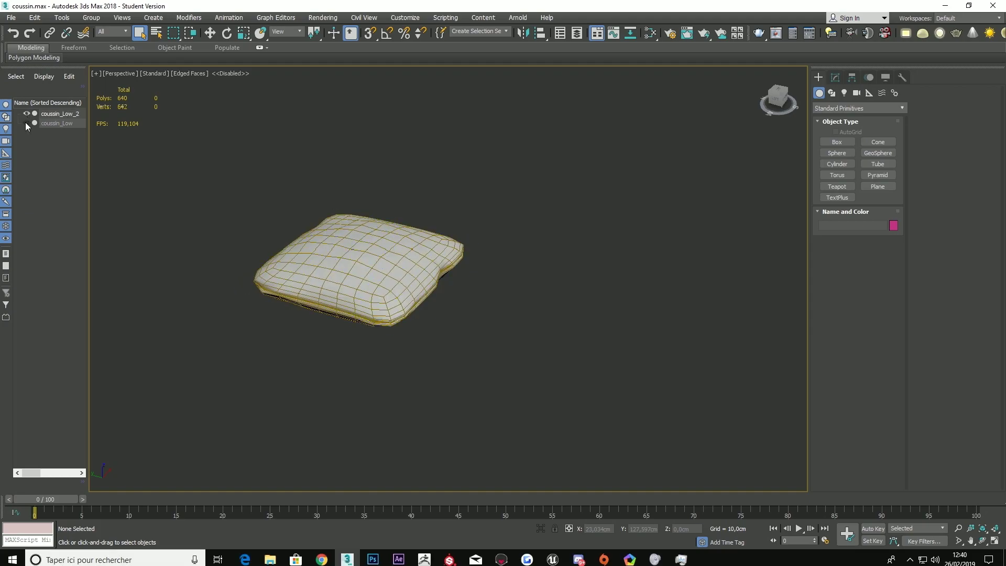
left_click(27, 124)
left_click(57, 123)
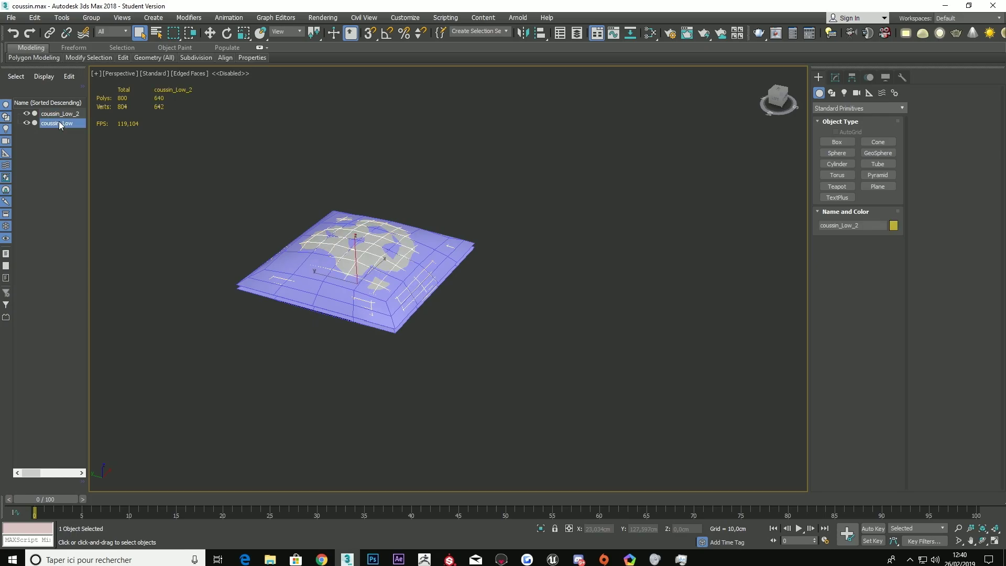
left_click(60, 116)
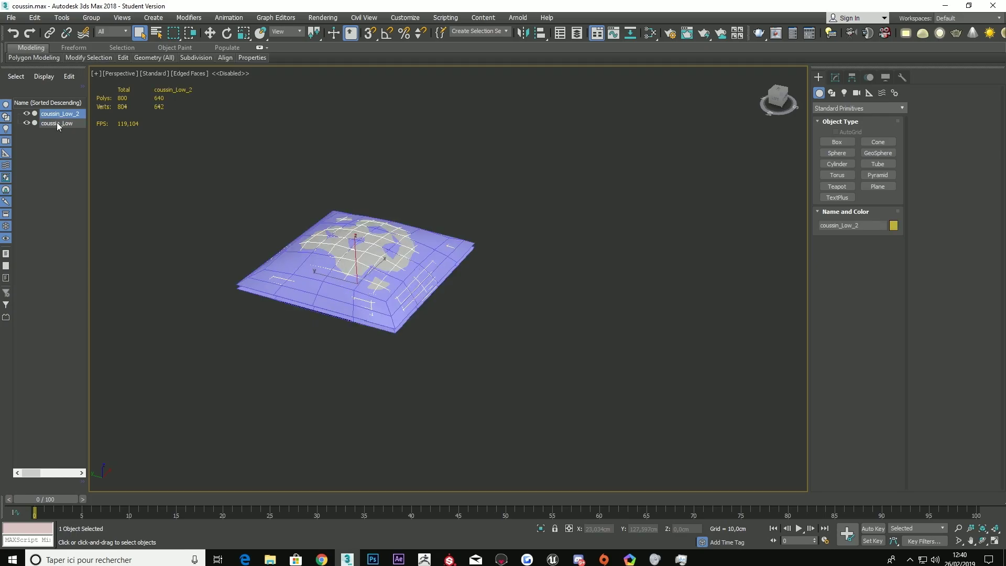
left_click(27, 124)
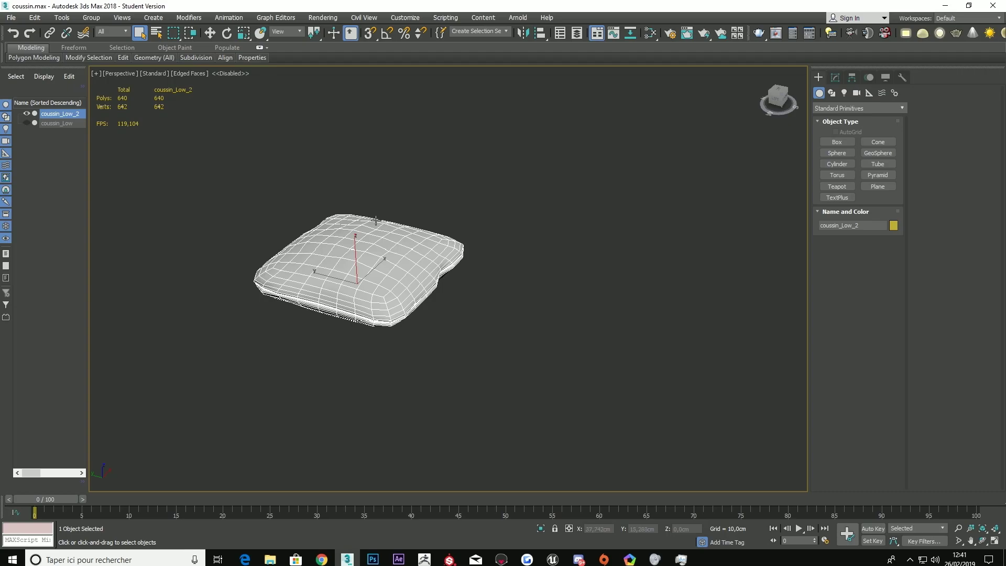
Step: Export the selected pillow as an FBX file named Coussin_Low
left_click(11, 17)
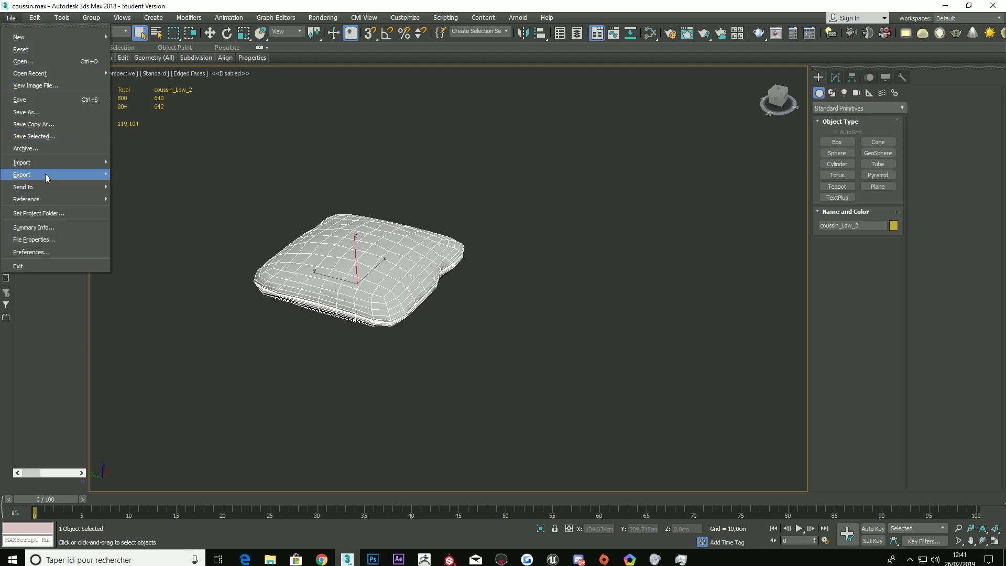
mouse_move(22, 175)
left_click(156, 195)
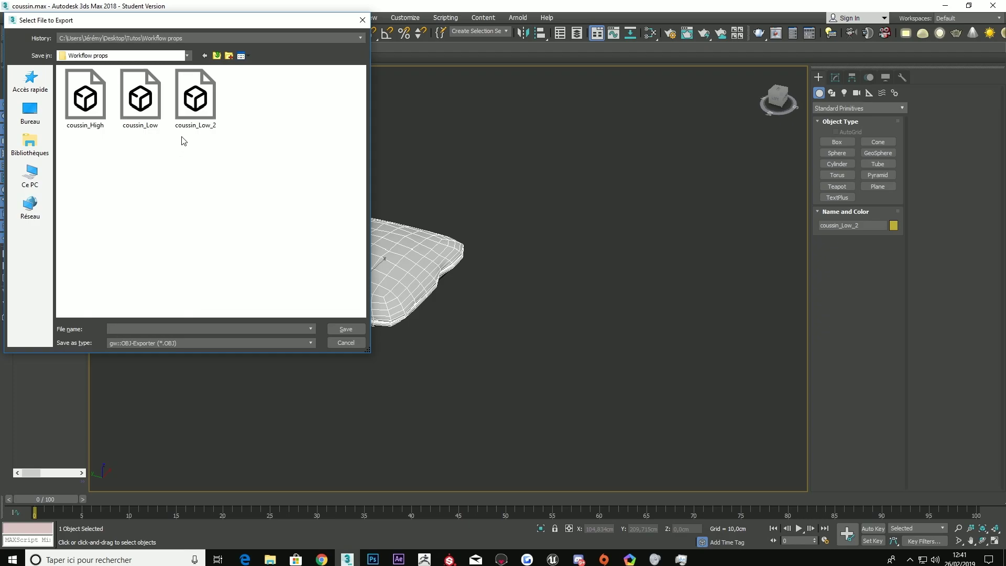
left_click(126, 344)
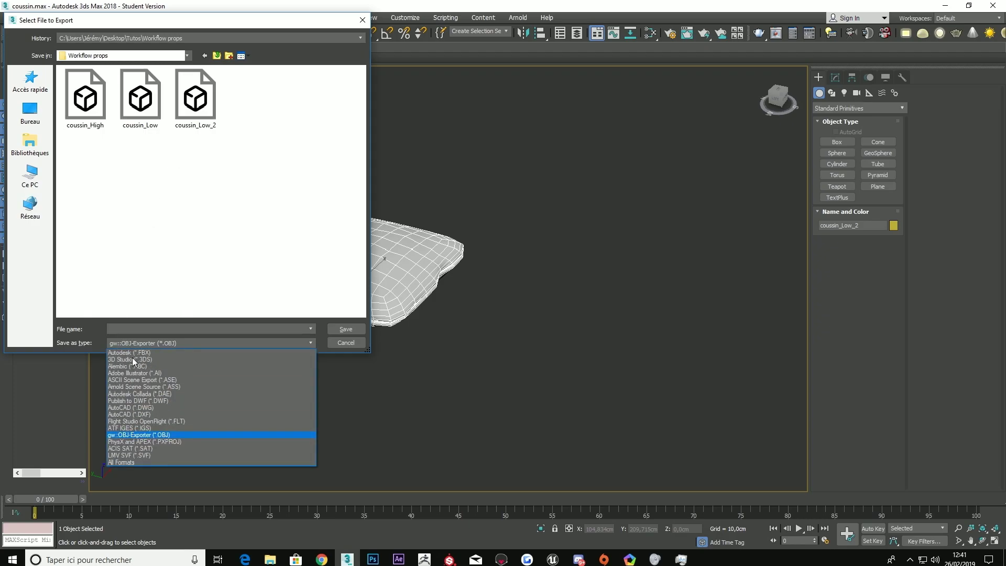
left_click(153, 353)
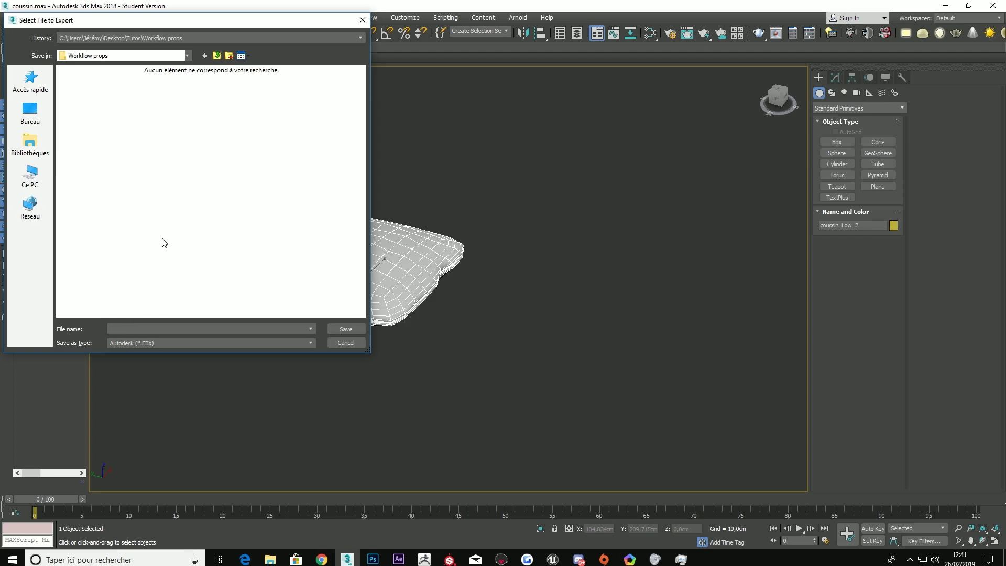
type("css")
key("BackSpace")
type("n")
key("BackSpace")
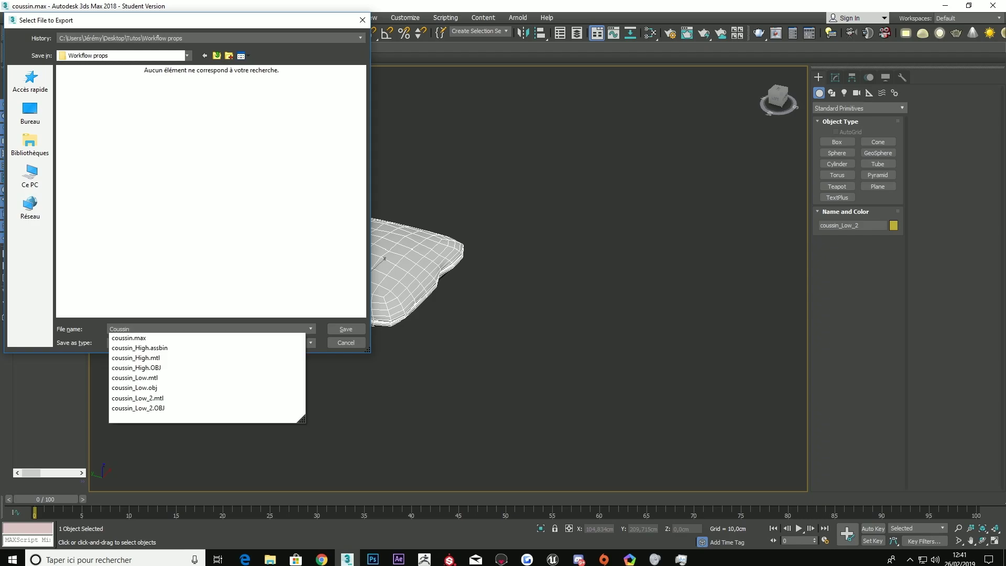
type("_Low")
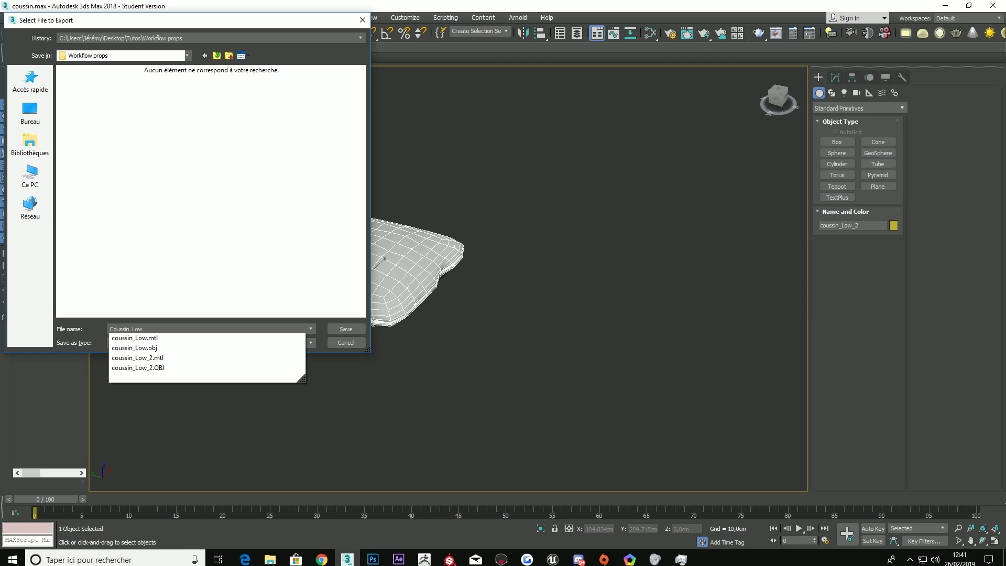
left_click(346, 329)
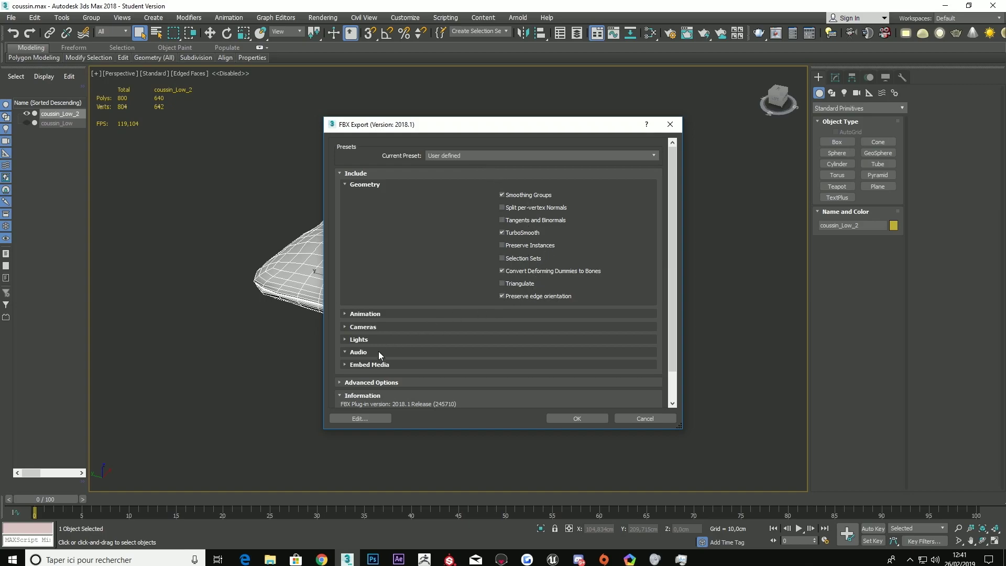
Step: Review the embedded media, animation and lights FBX options, then run the export
scroll(371, 378, "down", 2)
left_click(345, 334)
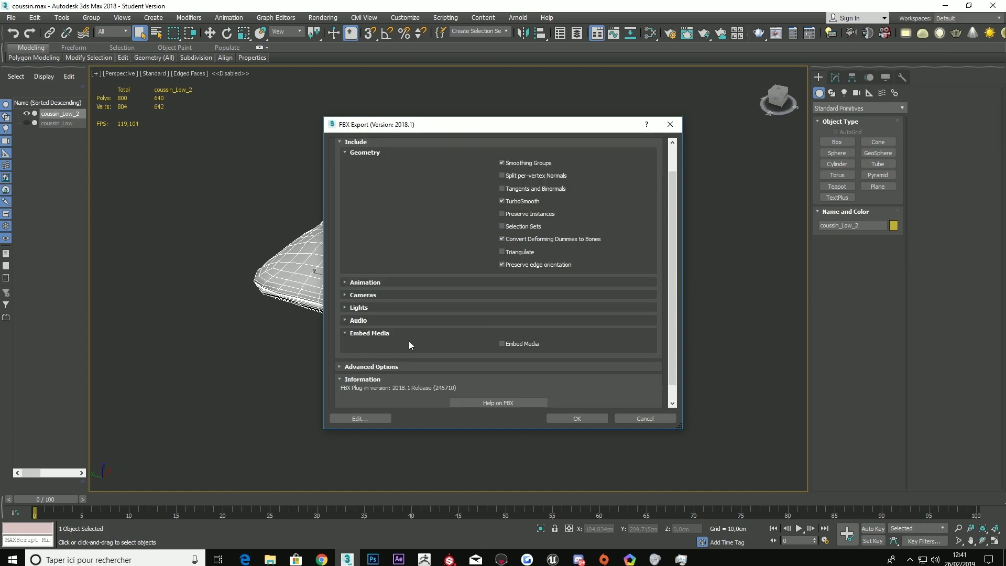
left_click(359, 334)
left_click(359, 283)
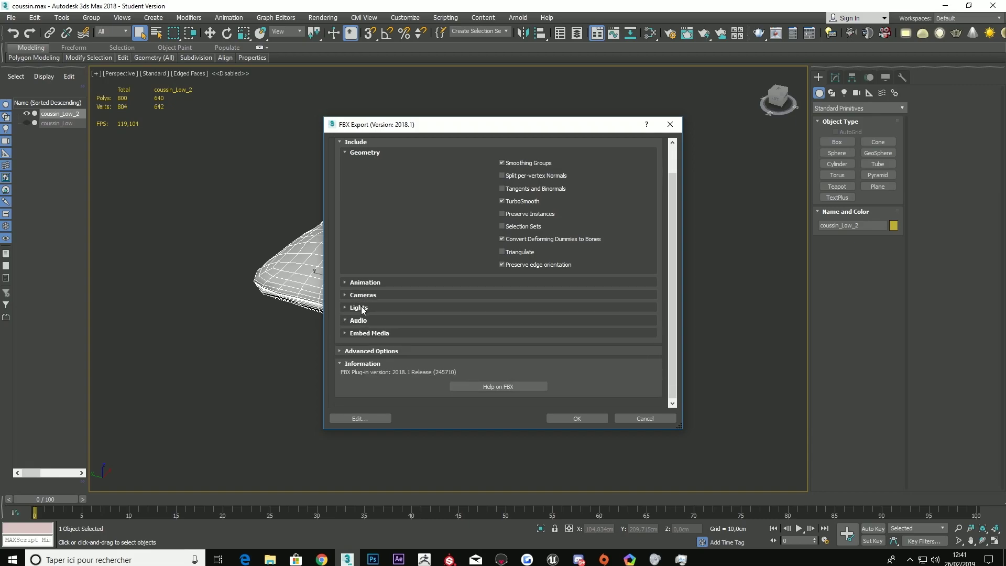
left_click(362, 310)
left_click(577, 418)
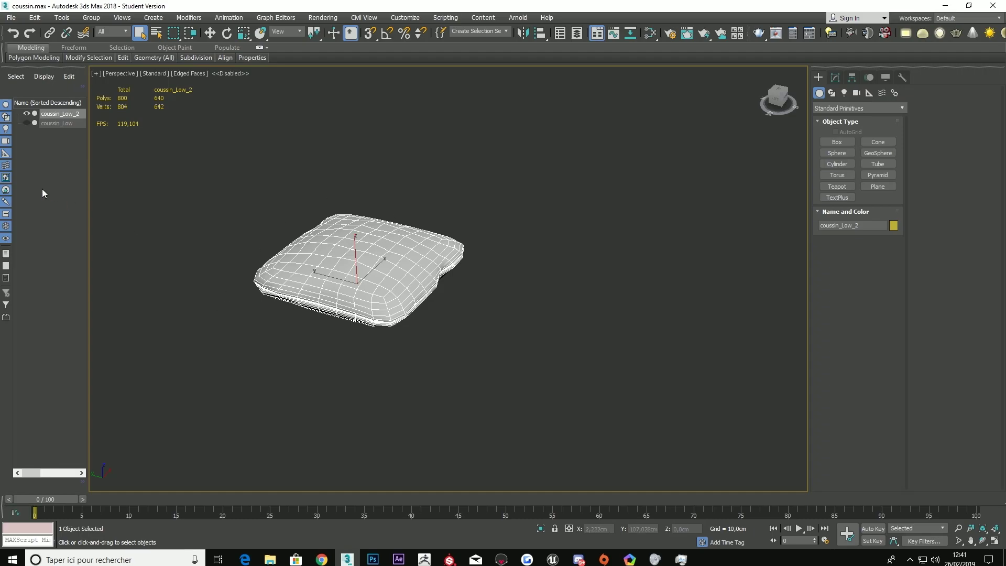
Step: In Substance Painter, start a new project using the Coussin_Low.FBX mesh
left_click(450, 558)
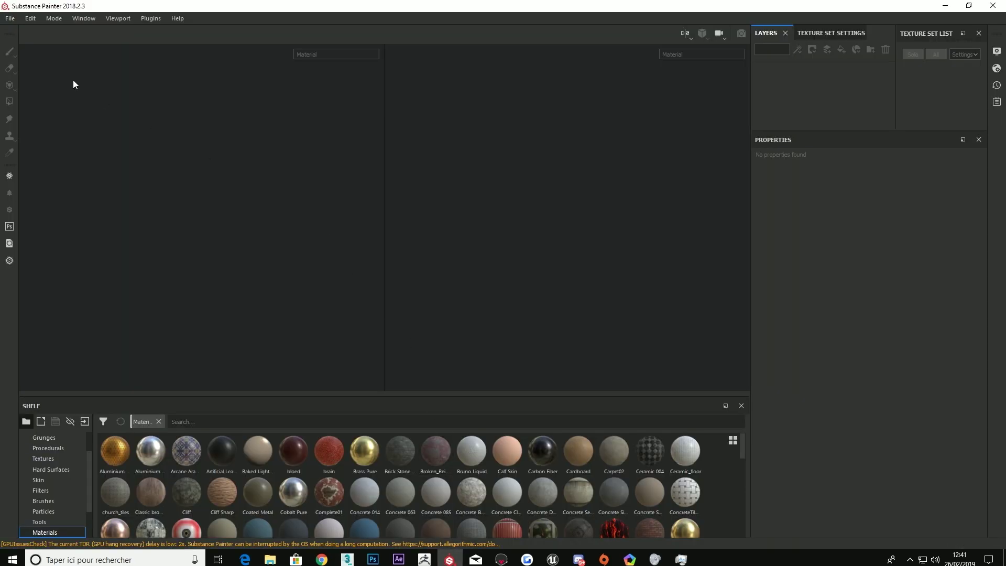
left_click(11, 19)
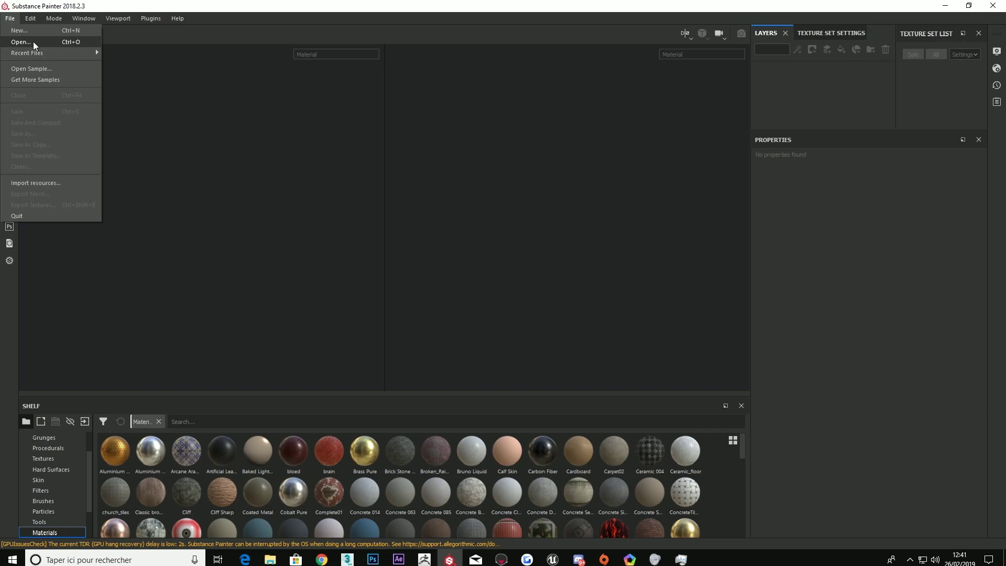
left_click(36, 31)
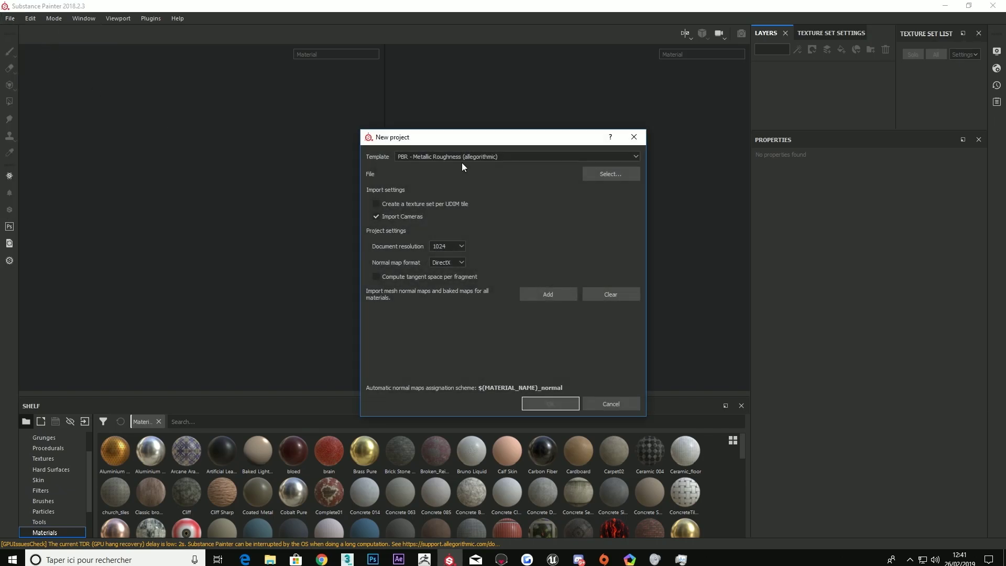
left_click(602, 172)
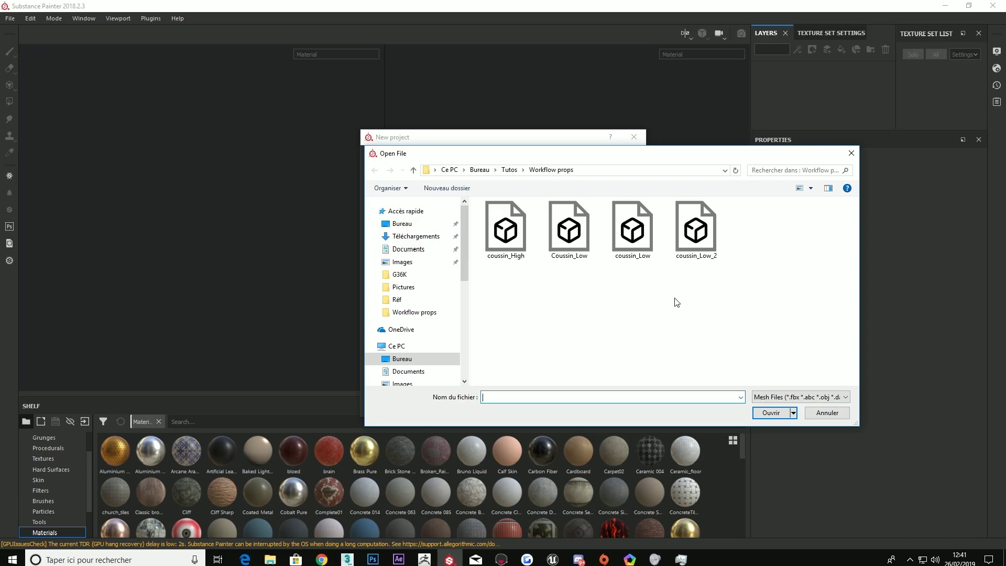
left_click(576, 239)
right_click(572, 232)
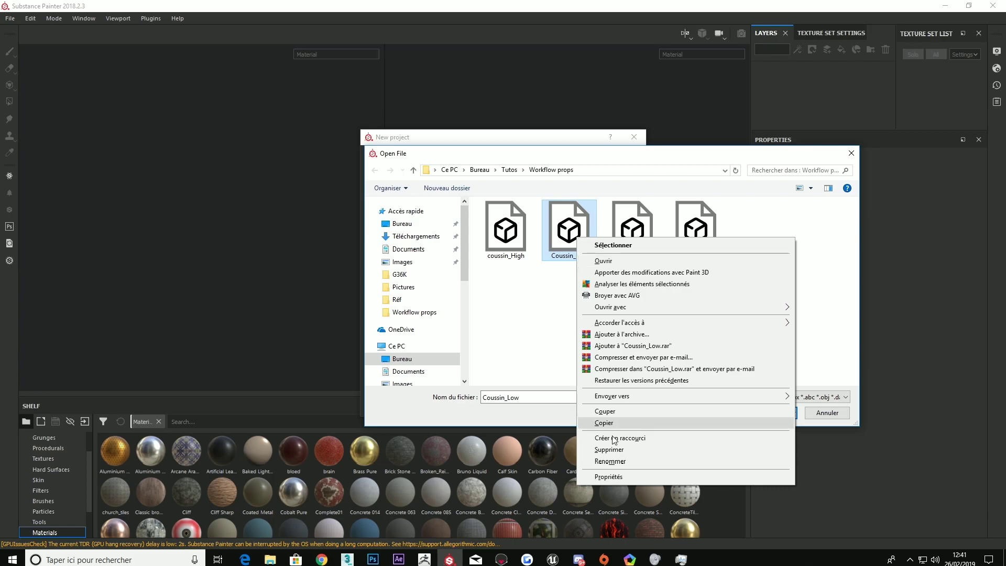
left_click(615, 474)
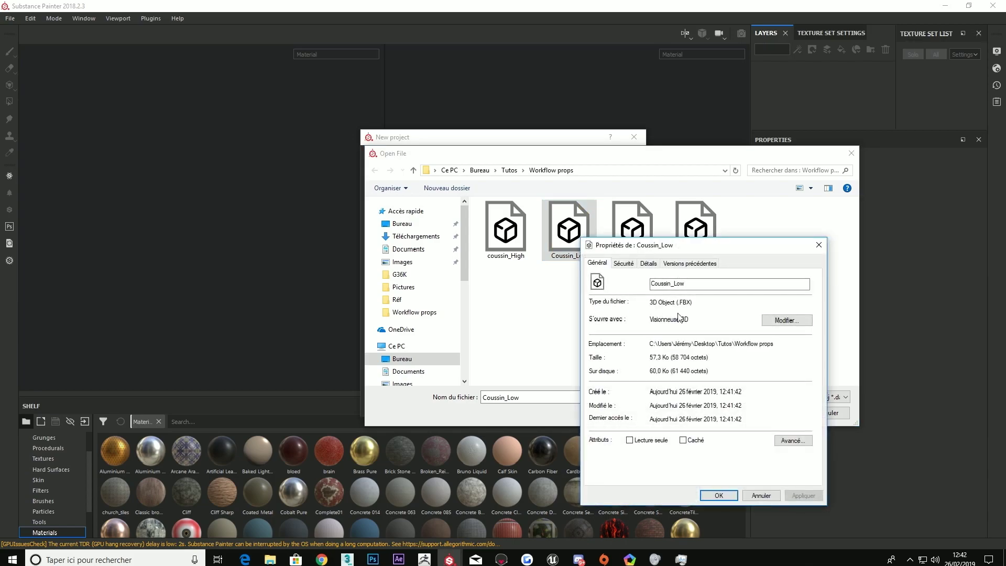
left_click(725, 493)
left_click(771, 413)
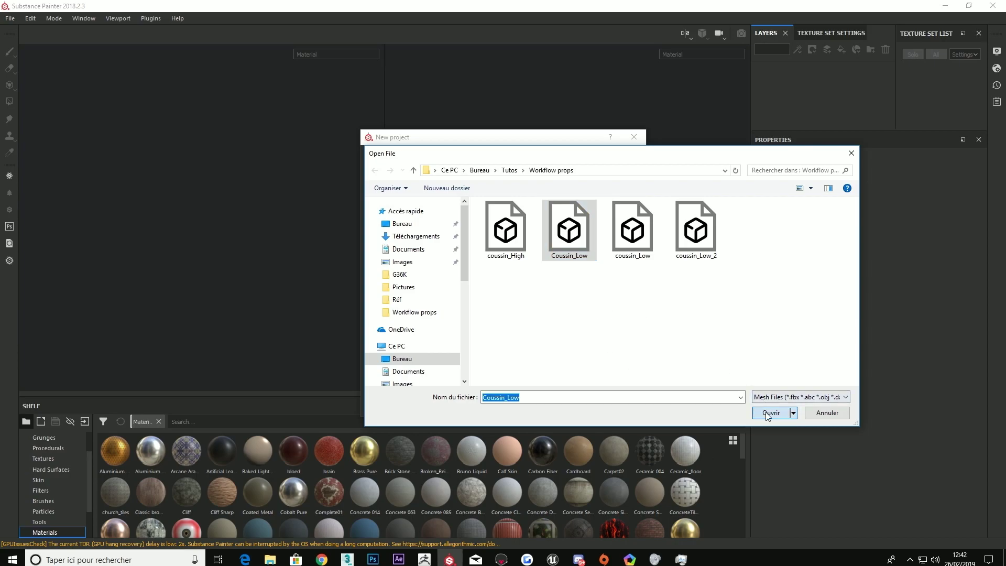
Step: Set the document resolution to 2048 and create the project
left_click(452, 243)
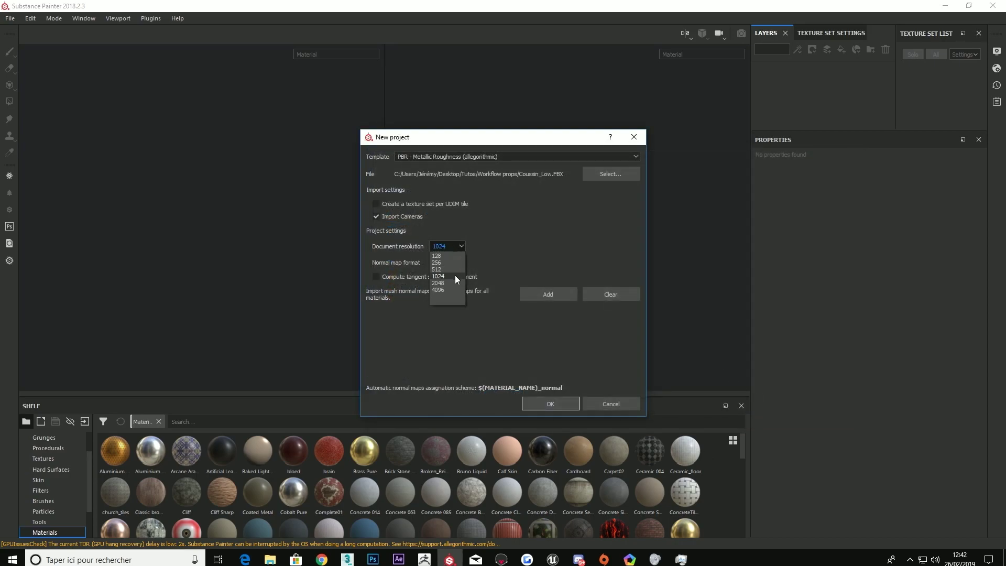
left_click(450, 282)
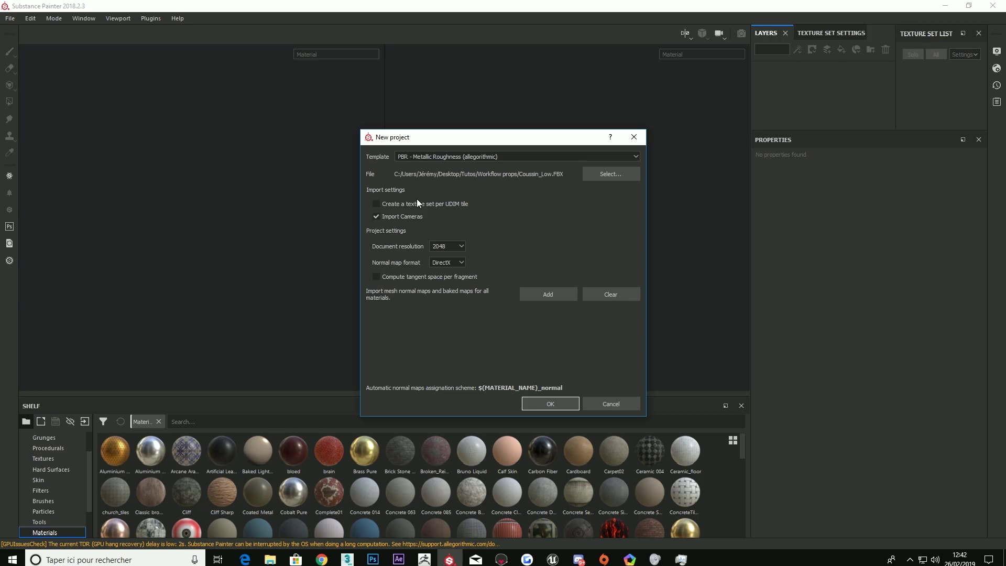
left_click(545, 404)
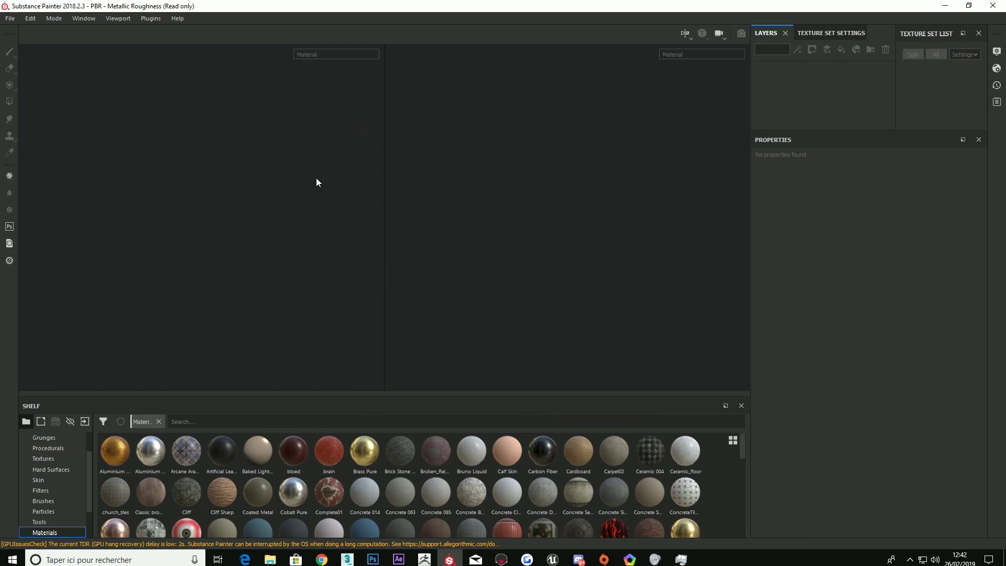
mouse_move(280, 144)
left_mouse_down("alt")
mouse_move(247, 211)
mouse_move(180, 116)
mouse_move(397, 135)
mouse_move(283, 216)
mouse_move(129, 152)
mouse_move(52, 142)
mouse_move(232, 131)
mouse_move(519, 146)
mouse_move(377, 152)
mouse_move(285, 223)
mouse_move(282, 237)
mouse_move(231, 215)
left_mouse_up("alt")
Step: Orbit the cushion to a low side view and rotate the environment lighting
scroll(231, 216, "up", 3)
scroll(231, 215, "down", 5)
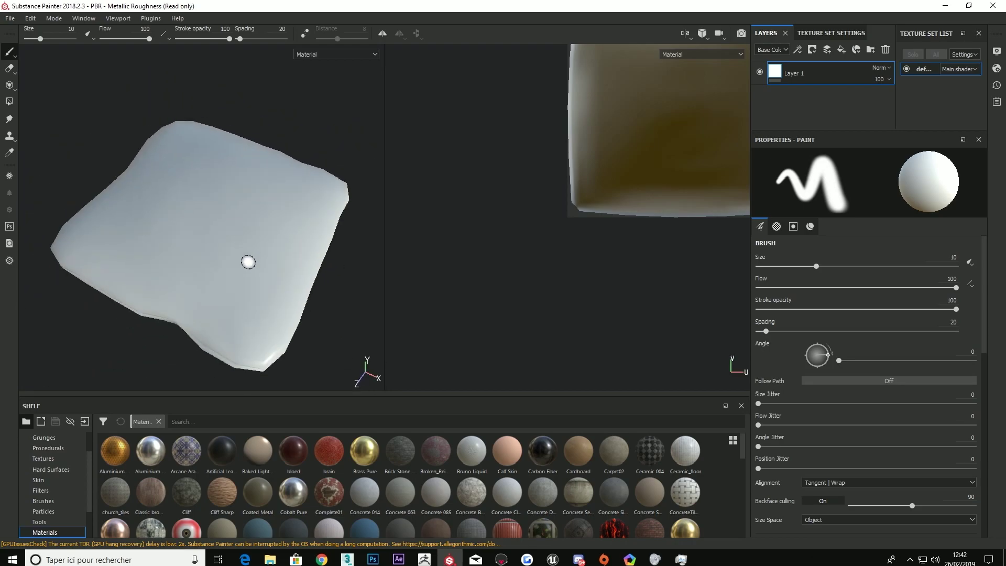
mouse_move(249, 261)
left_mouse_down("alt")
mouse_move(260, 236)
mouse_move(220, 190)
mouse_move(245, 198)
mouse_move(234, 197)
mouse_move(234, 215)
left_mouse_up("alt")
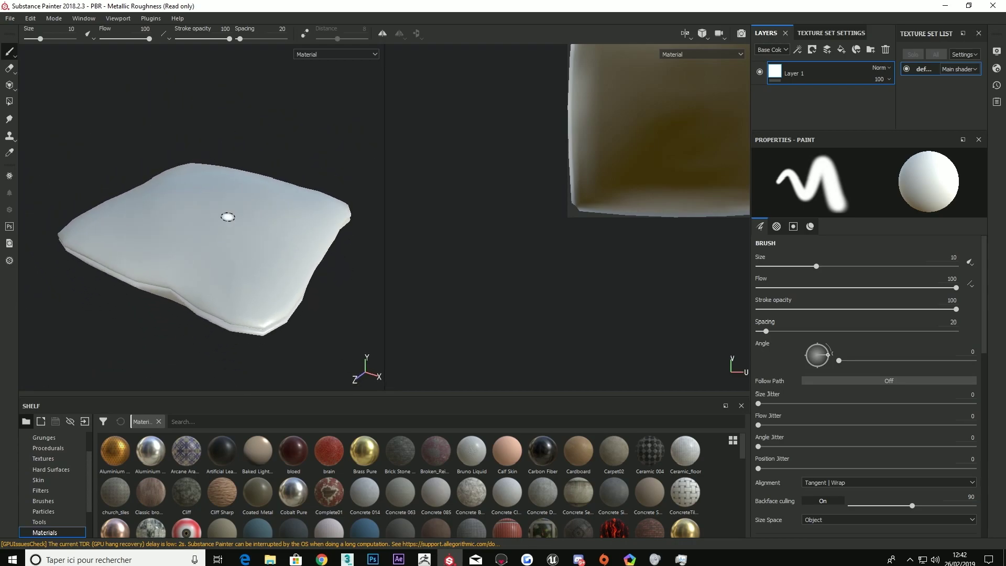
mouse_move(228, 216)
right_mouse_down("shift")
mouse_move(279, 179)
mouse_move(233, 188)
mouse_move(231, 204)
right_mouse_up("shift")
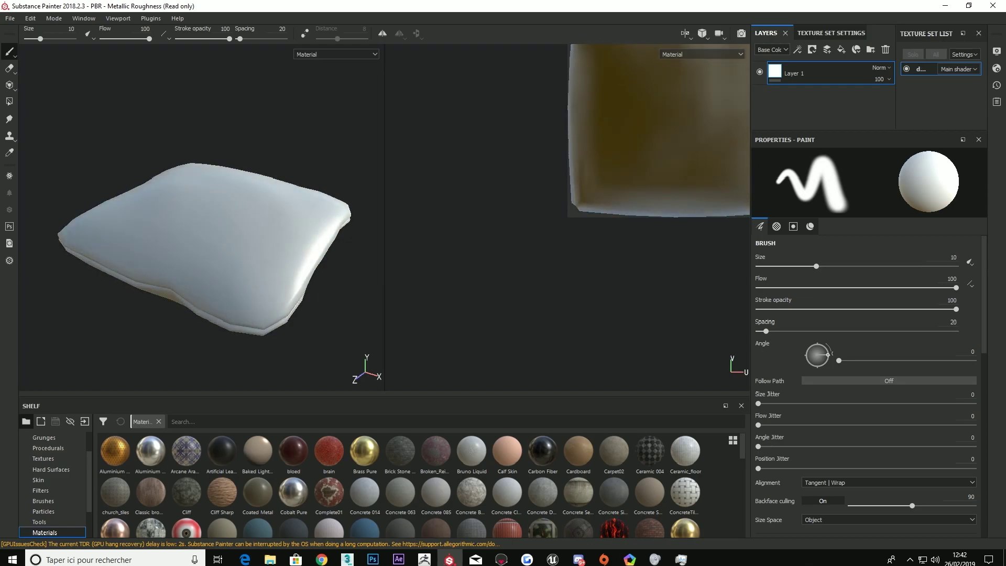
Step: Show the Texture Set Settings and scroll down to the mesh map baking option
left_click(819, 38)
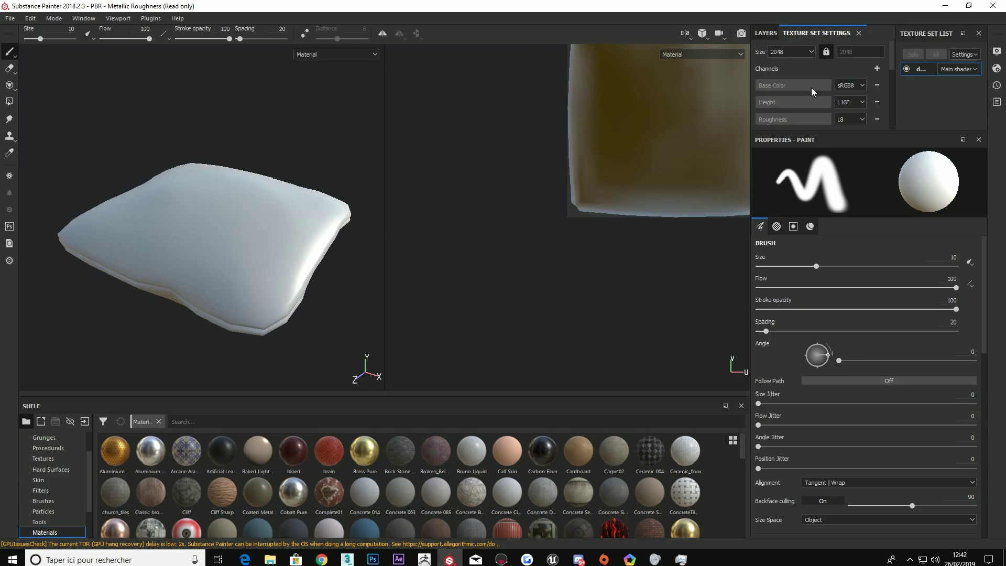
scroll(809, 105, "down", 2)
scroll(810, 102, "down", 2)
scroll(811, 102, "down", 1)
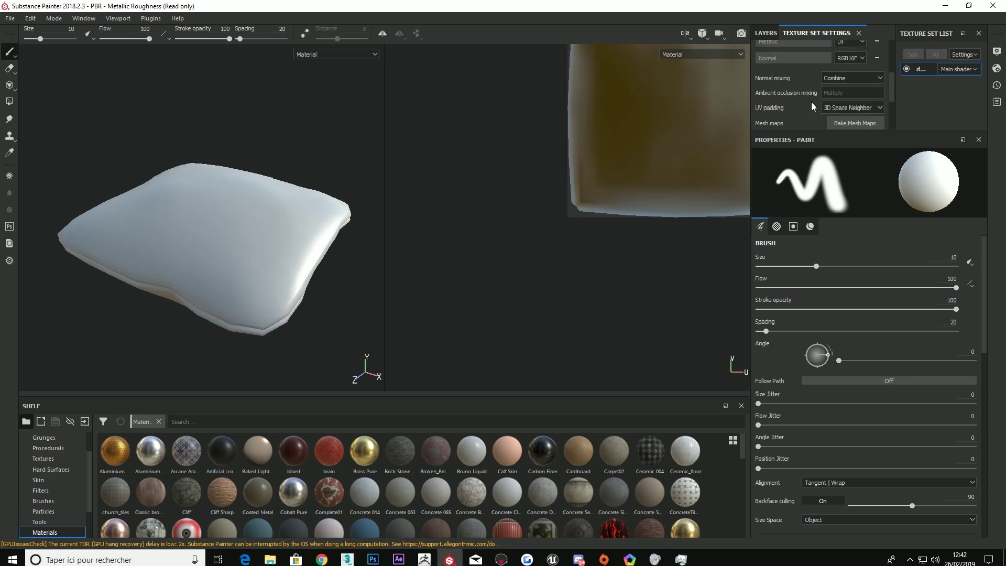
Step: Set bake output size 2048 and dilation width 2, and load a high-definition mesh
left_click(845, 123)
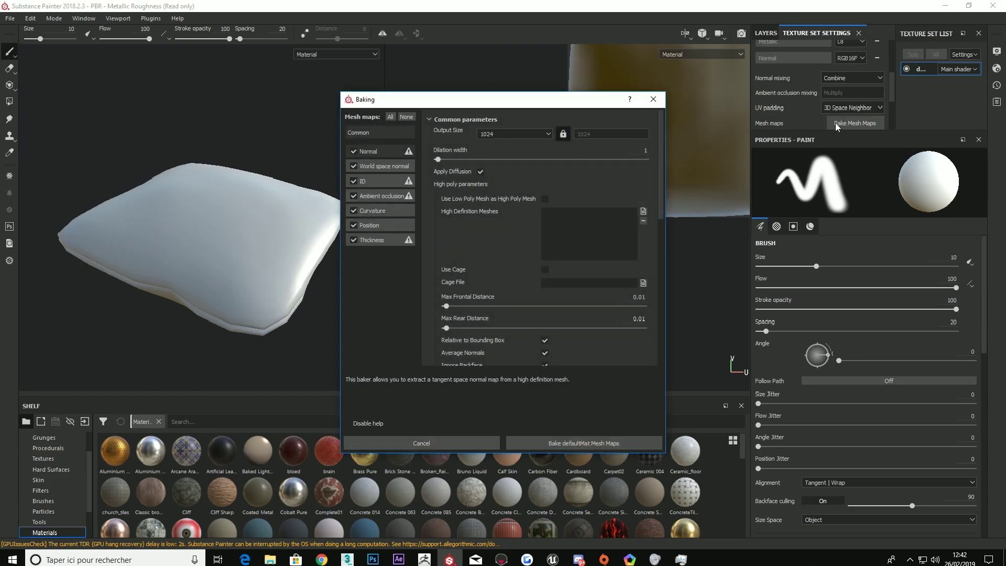
left_click(500, 135)
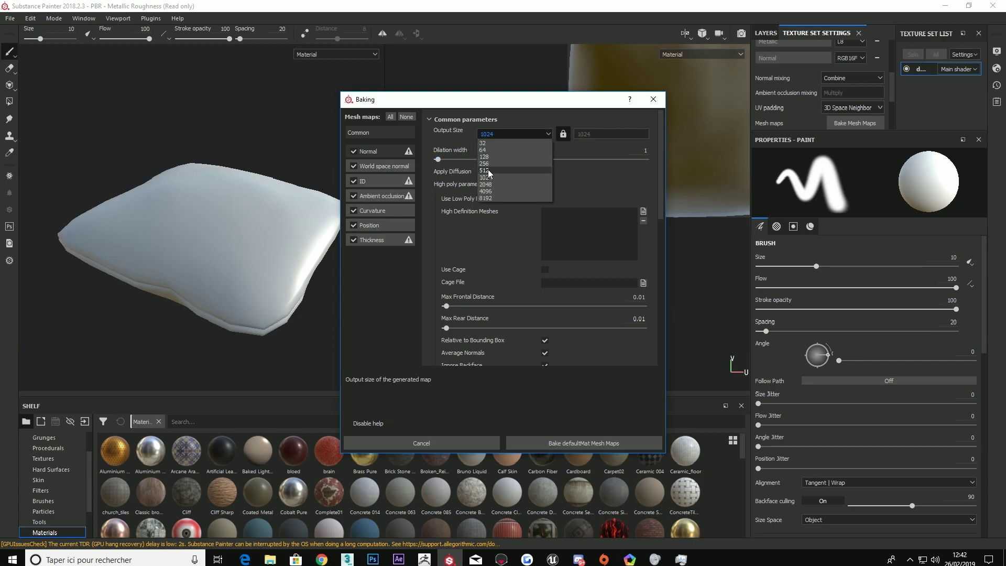
left_click(486, 184)
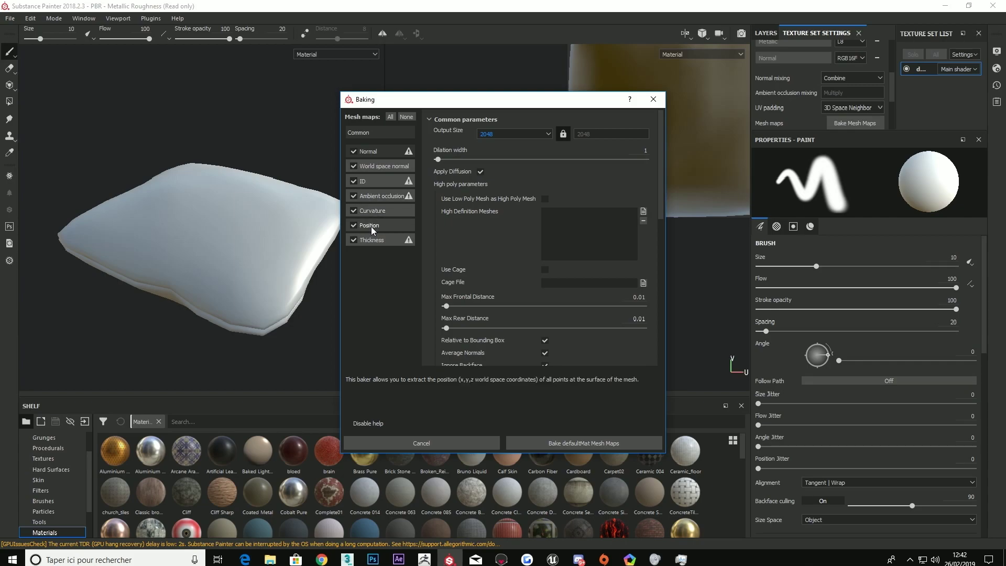
left_click(439, 160)
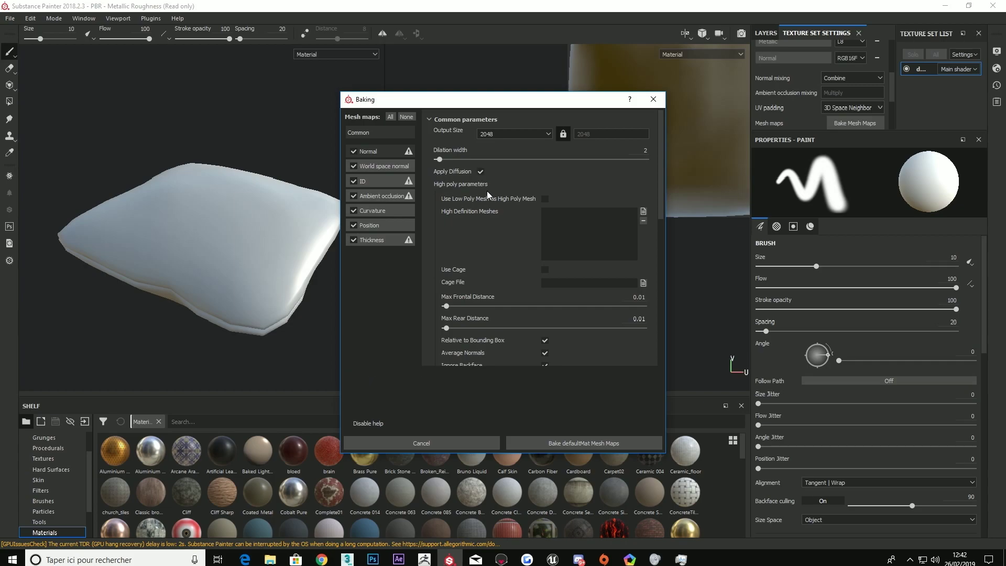
left_click(643, 211)
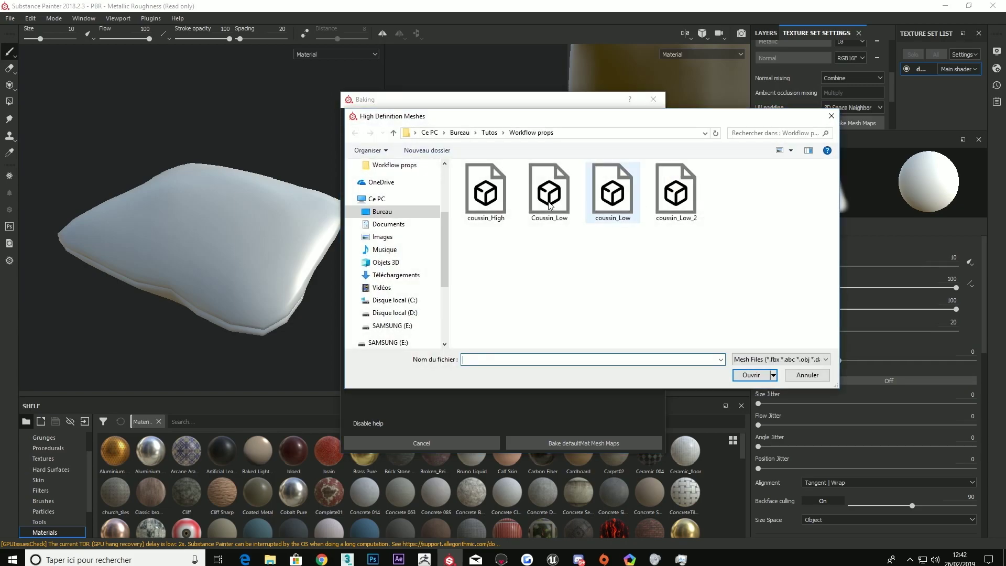
double_click(481, 195)
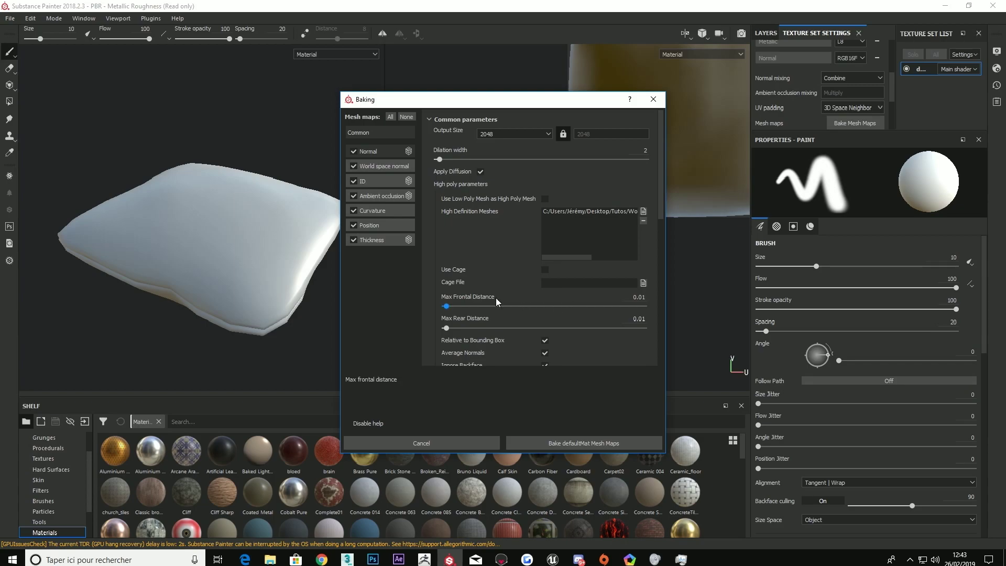
Step: Set the max distances to 0.06 and antialiasing to Subsampling 2x2, then bake
mouse_move(446, 306)
left_mouse_down()
mouse_move(456, 308)
mouse_move(448, 329)
mouse_move(456, 330)
left_mouse_up()
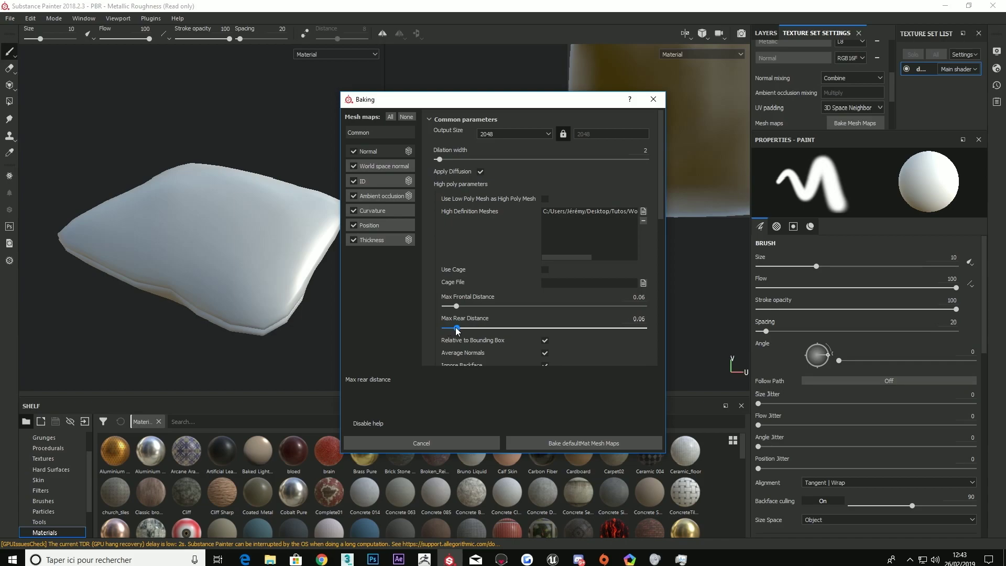
scroll(513, 331, "down", 2)
scroll(514, 331, "down", 3)
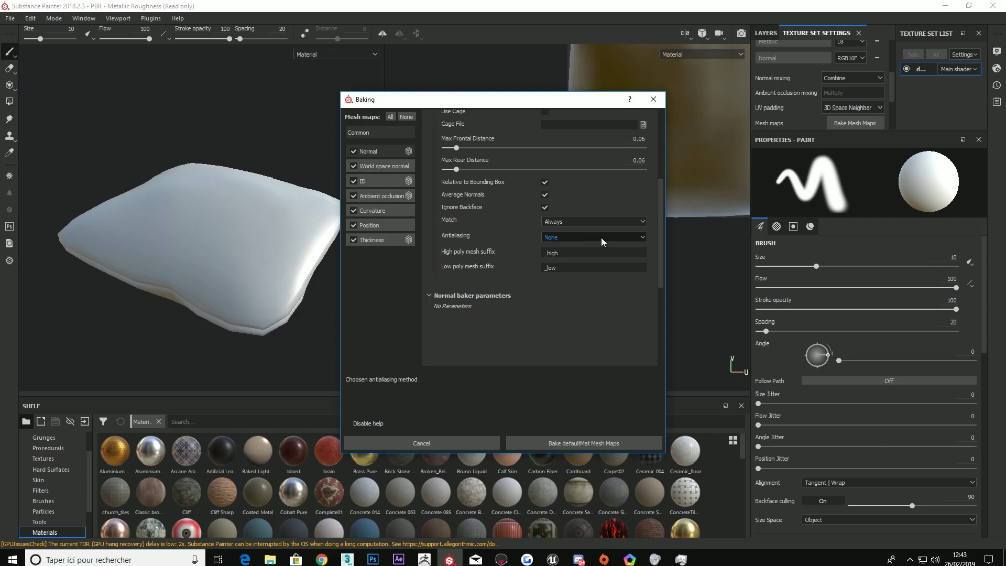
left_click(571, 237)
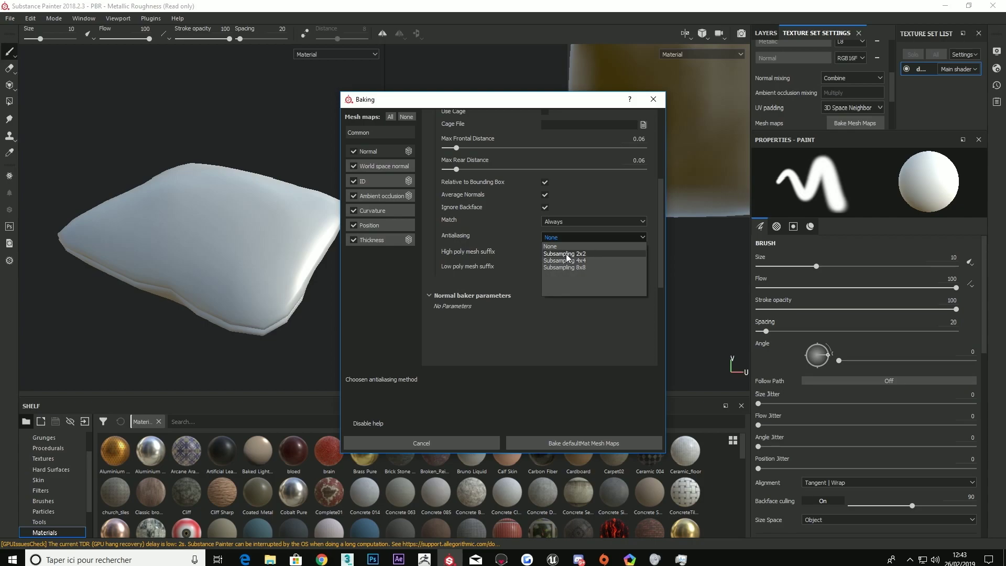
left_click(566, 253)
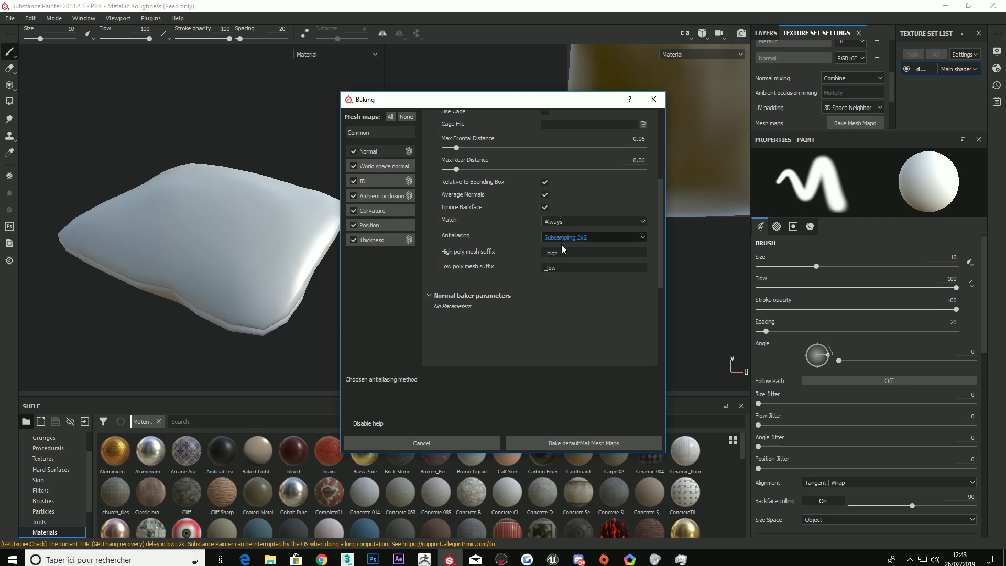
left_click(525, 441)
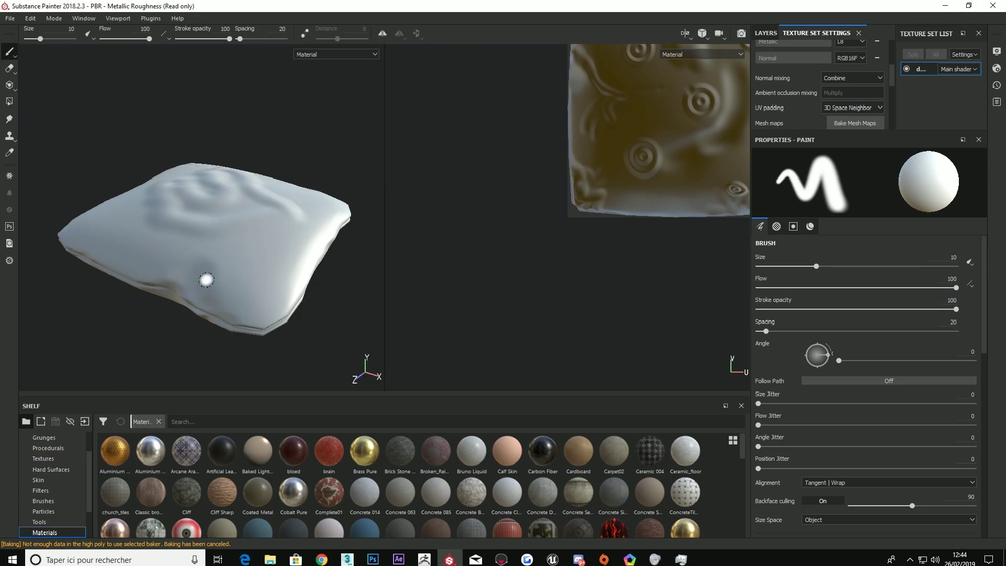
Step: Orbit, zoom and pan to view the untextured cushion from above and edge-on
mouse_move(204, 278)
left_mouse_down("alt")
mouse_move(211, 132)
mouse_move(175, 276)
mouse_move(193, 168)
left_mouse_up("alt")
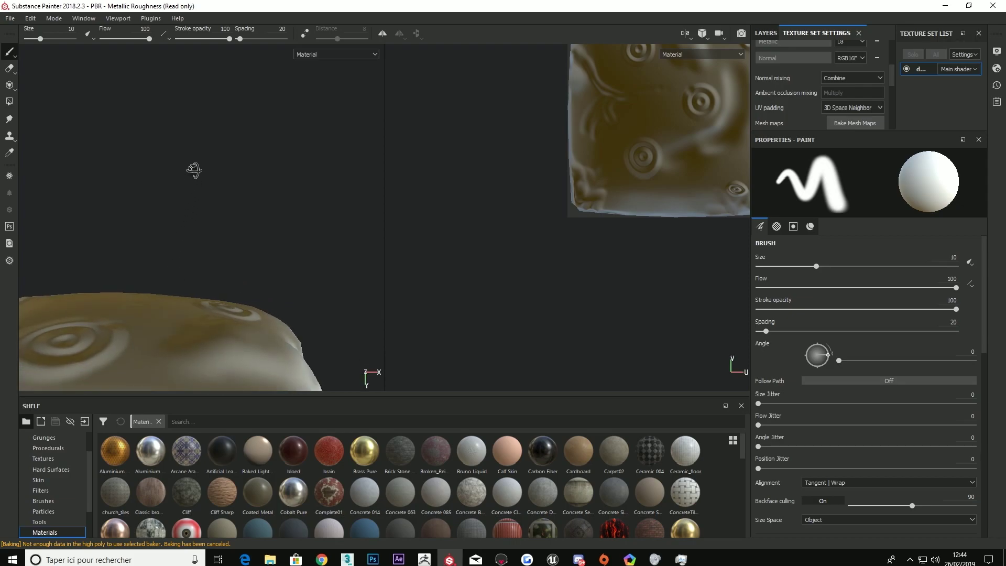
scroll(140, 354, "up", 3)
scroll(140, 354, "down", 3)
scroll(140, 354, "down", 2)
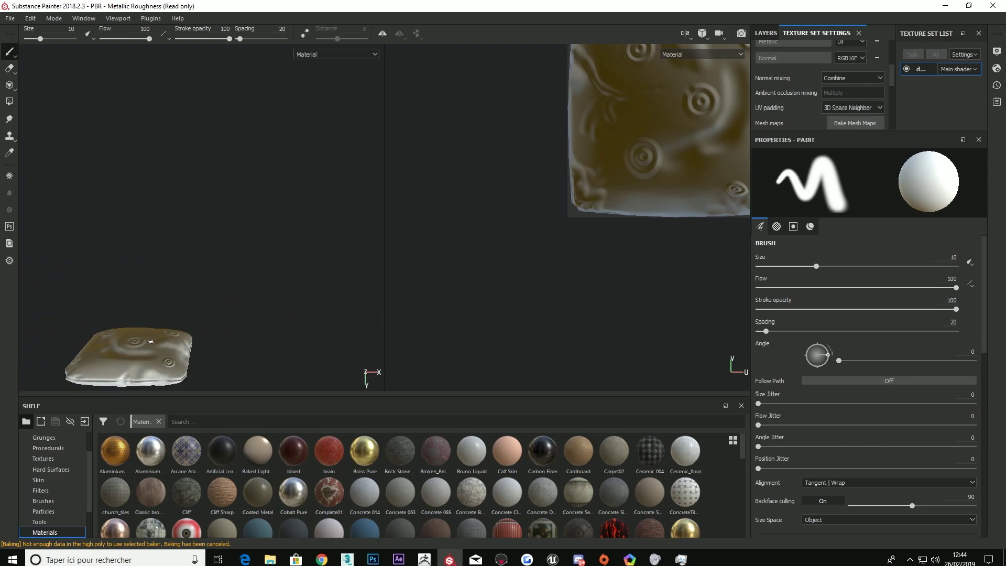
middle_click_drag(140, 354, 206, 284, "alt")
mouse_move(207, 284)
left_mouse_down("alt")
mouse_move(117, 303)
mouse_move(86, 299)
mouse_move(331, 265)
mouse_move(208, 308)
left_mouse_up("alt")
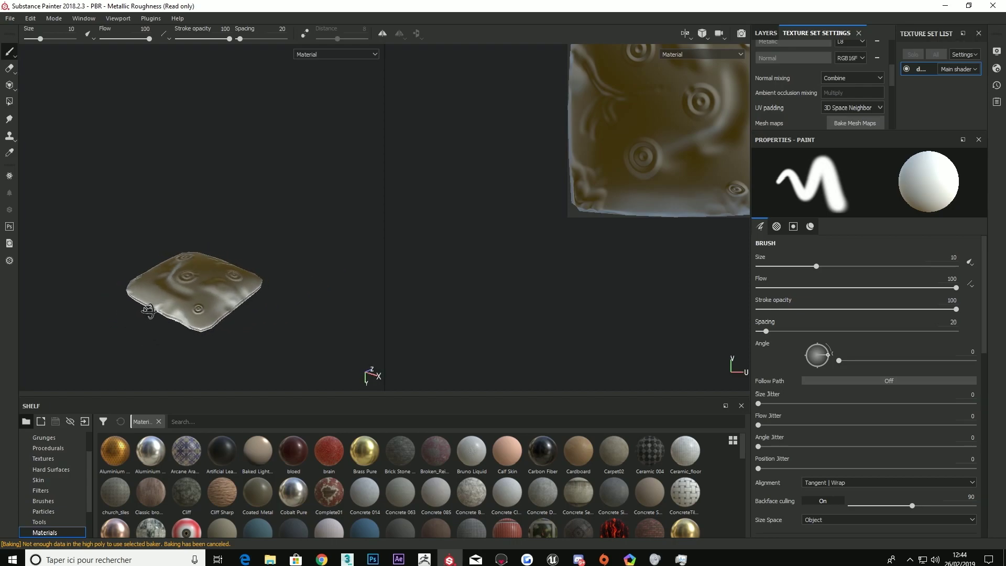
scroll(209, 308, "up", 2)
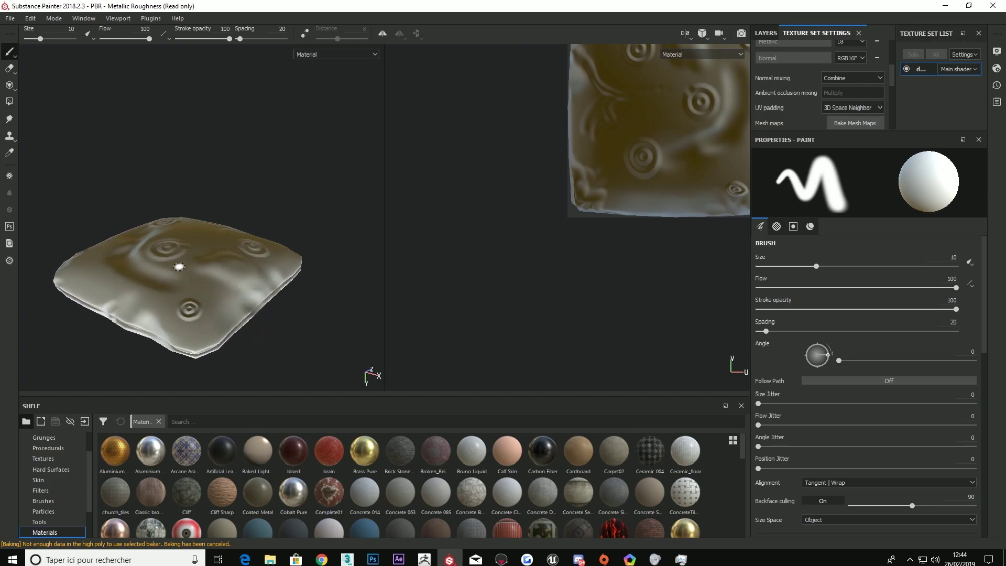
Step: Rotate the lighting and orbit the cushion through top-down, side and tilted top views
mouse_move(179, 267)
right_mouse_down("shift")
mouse_move(301, 223)
mouse_move(231, 231)
mouse_move(220, 182)
right_mouse_up("shift")
mouse_move(194, 194)
left_mouse_down("alt")
mouse_move(192, 228)
mouse_move(195, 81)
mouse_move(182, 243)
mouse_move(157, 184)
mouse_move(222, 213)
mouse_move(260, 292)
mouse_move(175, 193)
mouse_move(218, 184)
mouse_move(309, 242)
mouse_move(195, 153)
mouse_move(216, 182)
mouse_move(258, 96)
mouse_move(272, 348)
mouse_move(267, 314)
left_mouse_up("alt")
middle_click_drag(267, 314, 248, 280, "alt")
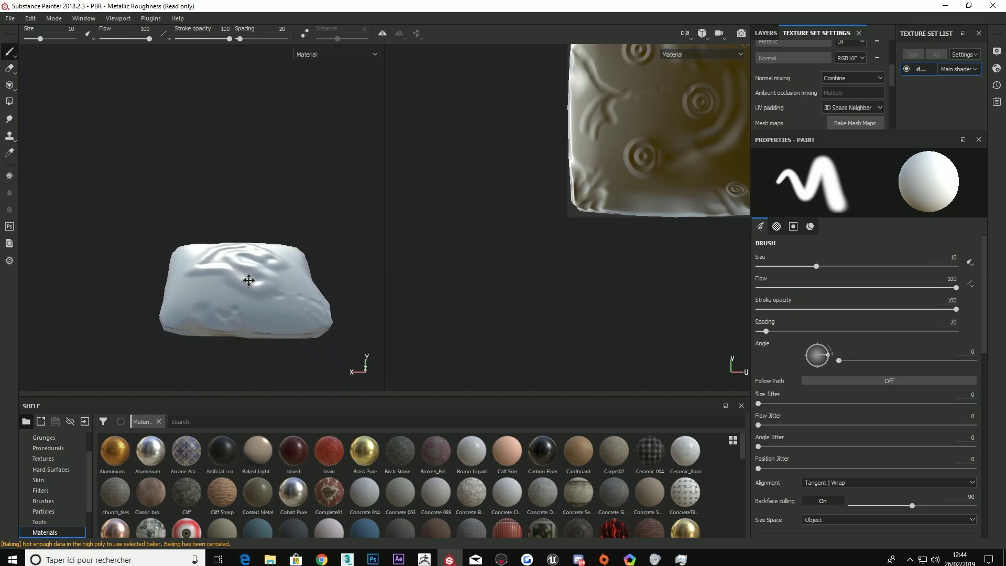
mouse_move(249, 280)
left_mouse_down("alt")
mouse_move(230, 220)
mouse_move(213, 203)
mouse_move(184, 220)
mouse_move(302, 310)
mouse_move(332, 291)
mouse_move(320, 327)
mouse_move(208, 293)
mouse_move(177, 321)
mouse_move(195, 276)
mouse_move(248, 282)
mouse_move(252, 299)
left_mouse_up("alt")
mouse_move(305, 260)
left_mouse_down("alt")
mouse_move(222, 241)
mouse_move(328, 288)
mouse_move(214, 254)
mouse_move(233, 108)
mouse_move(210, 199)
mouse_move(184, 238)
mouse_move(270, 240)
mouse_move(225, 252)
mouse_move(209, 288)
left_mouse_up("alt")
mouse_move(209, 288)
middle_mouse_down("alt")
mouse_move(237, 235)
mouse_move(234, 264)
middle_mouse_up("alt")
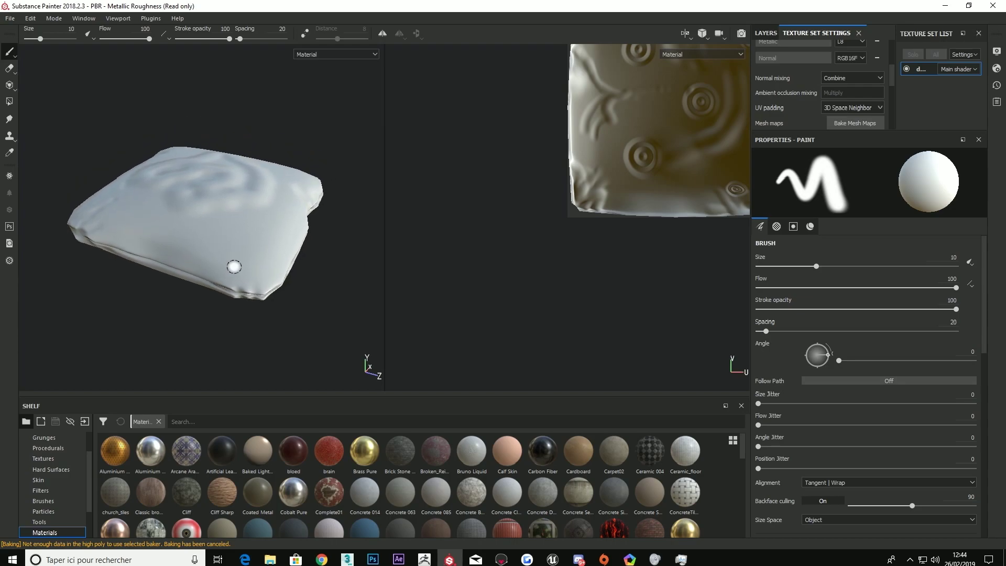
Step: Replace Layer 1 with a Fabric Suit Vintage fill layer from the Materials shelf
left_click(768, 33)
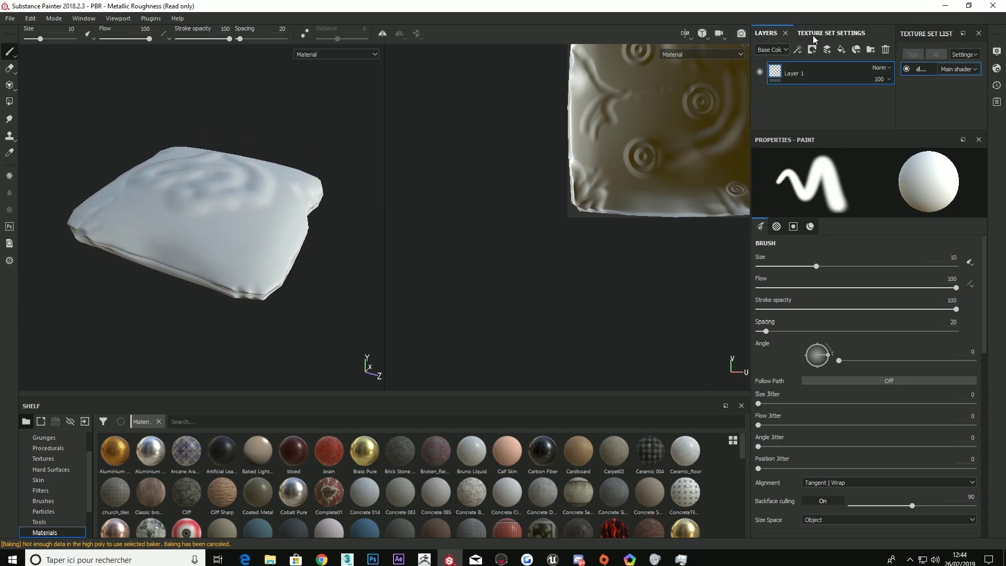
key("Delete")
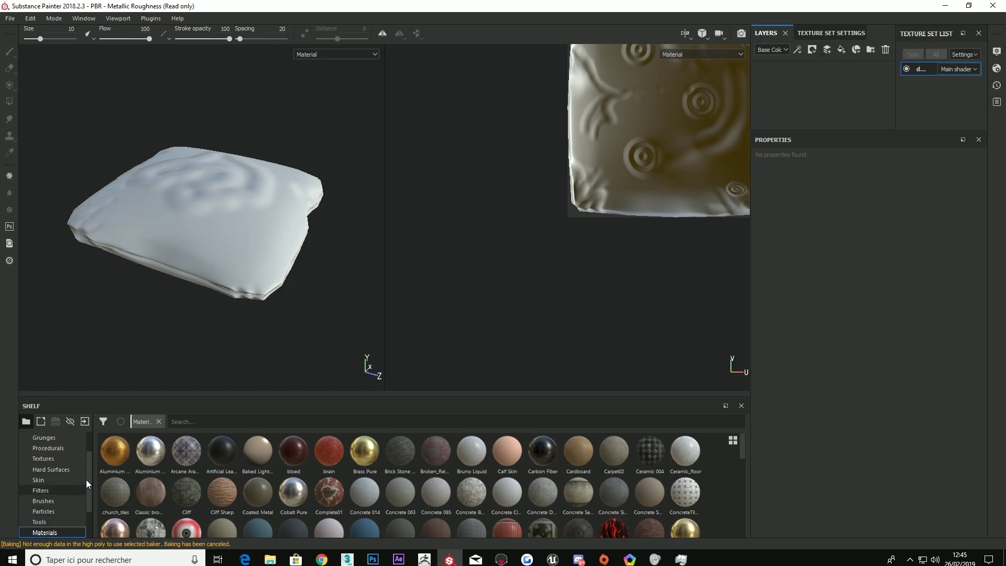
scroll(350, 482, "down", 3)
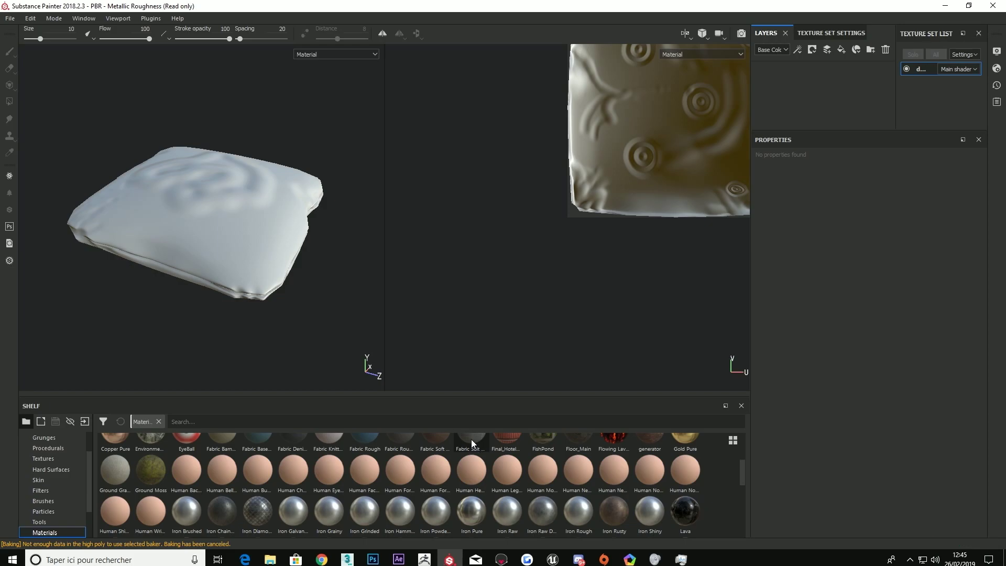
left_click_drag(471, 439, 801, 90)
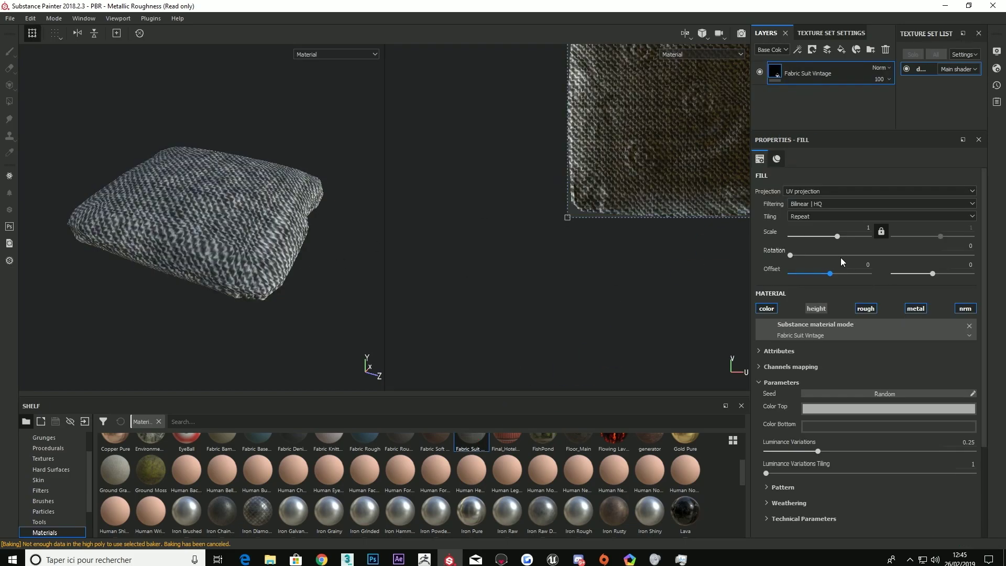
Step: Try fill tiling scales of 3 and then 5
left_click(862, 227)
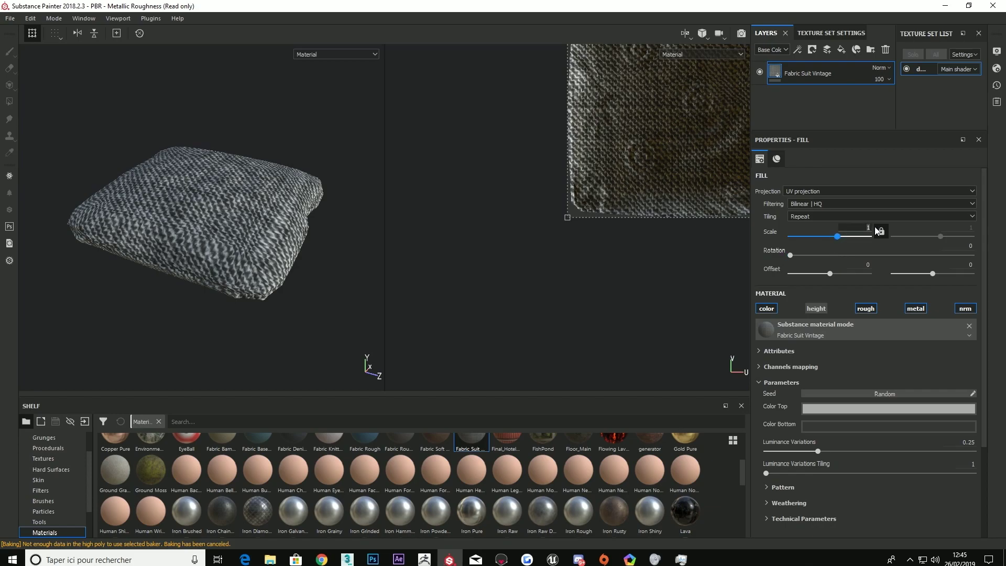
type("3")
key("Return")
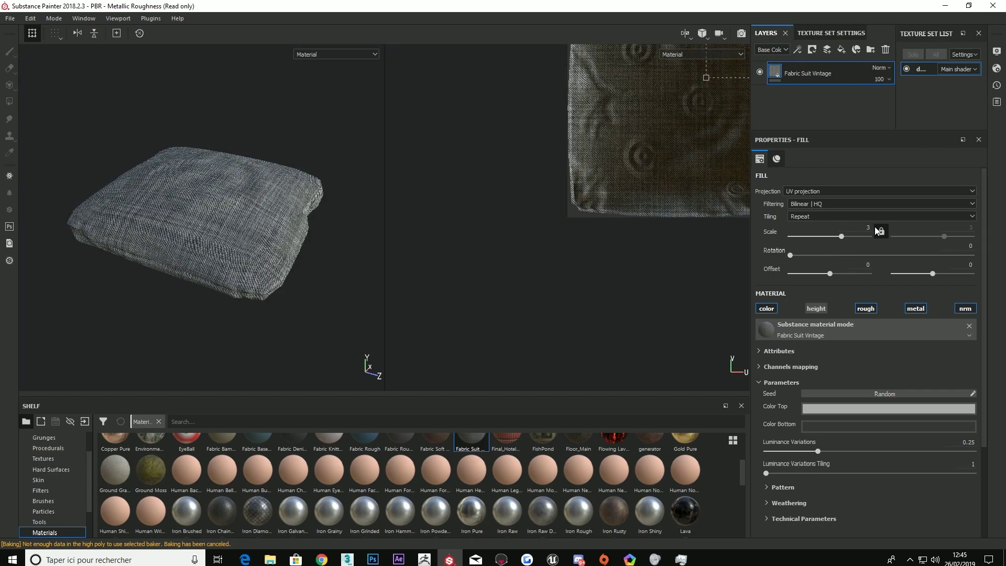
left_click(870, 228)
type("5")
key("Return")
Step: Settle the Fabric Suit Vintage fill's tiling scale at 6
scroll(233, 218, "down", 2)
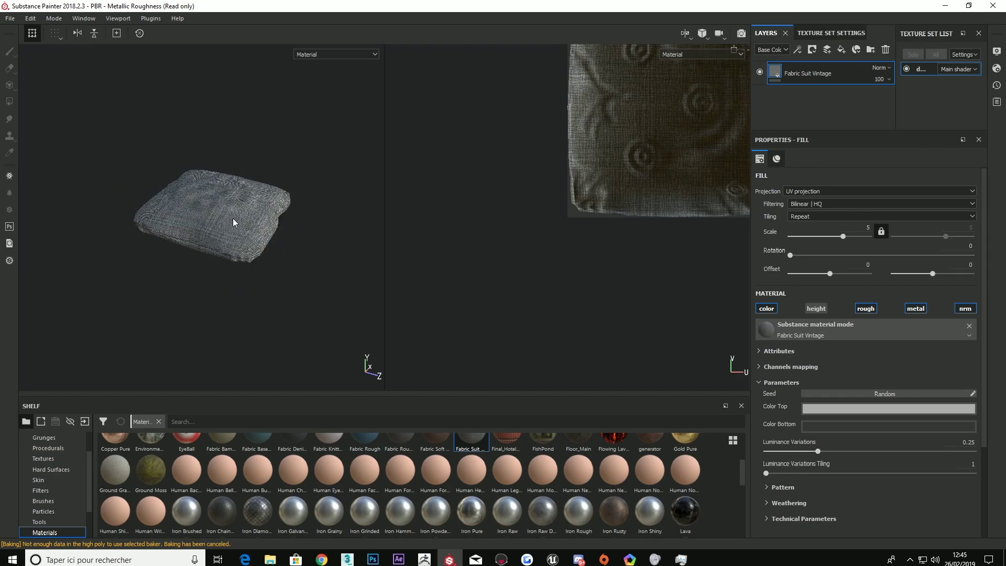
scroll(232, 218, "up", 2)
scroll(240, 219, "up", 3)
scroll(240, 219, "up", 3)
scroll(240, 219, "up", 2)
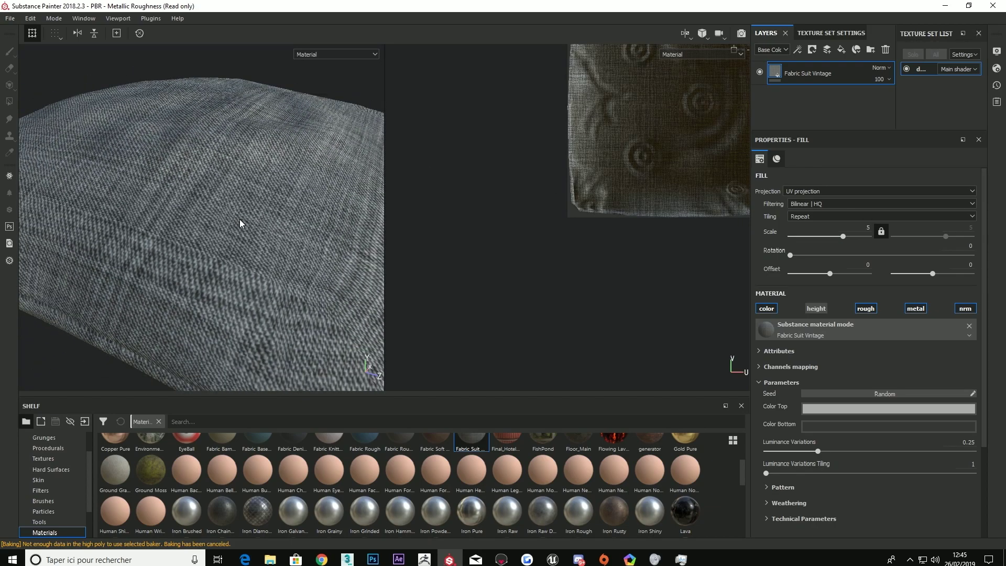
scroll(240, 219, "down", 3)
left_click(863, 228)
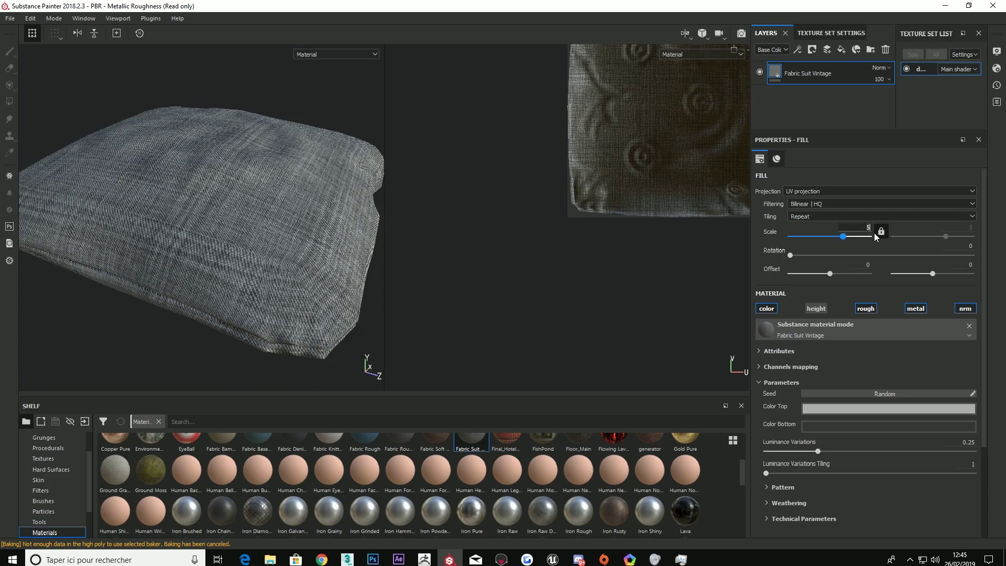
key("BackSpace")
type("6")
key("Return")
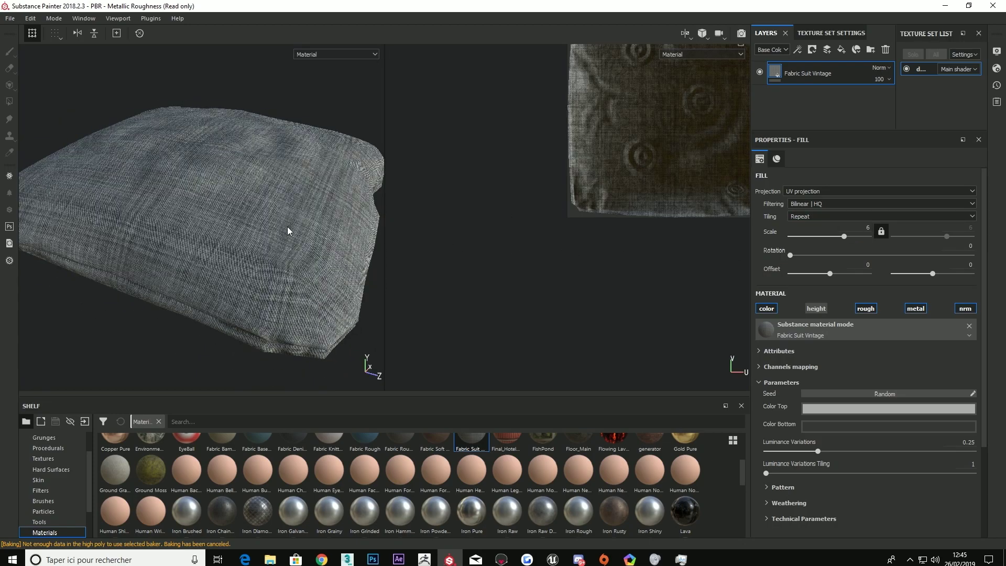
Step: Review the scaled fabric on the cushion and bring up the fill's projection options
scroll(269, 233, "down", 2)
scroll(269, 234, "up", 3)
scroll(268, 235, "down", 2)
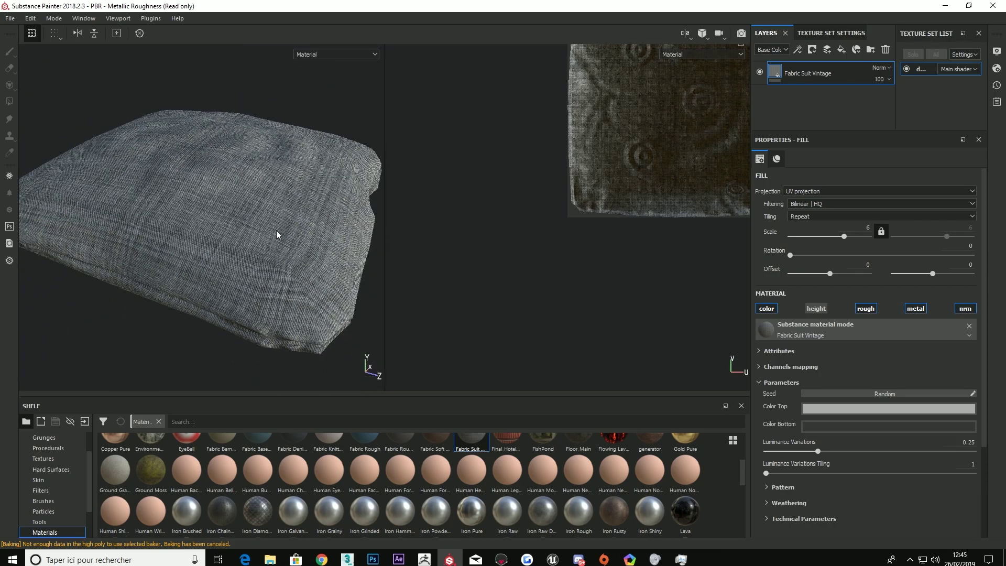
mouse_move(276, 230)
left_mouse_down("alt")
mouse_move(235, 210)
mouse_move(251, 202)
mouse_move(263, 220)
left_mouse_up("alt")
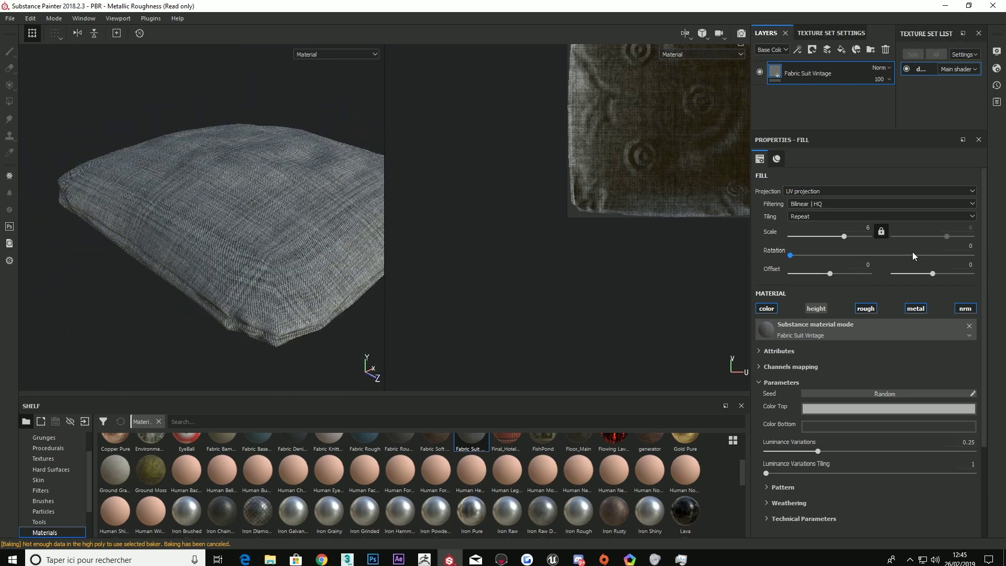
left_click(807, 193)
Step: Switch the fill to tri-planar projection and orbit to inspect the fabric up close
left_click(808, 207)
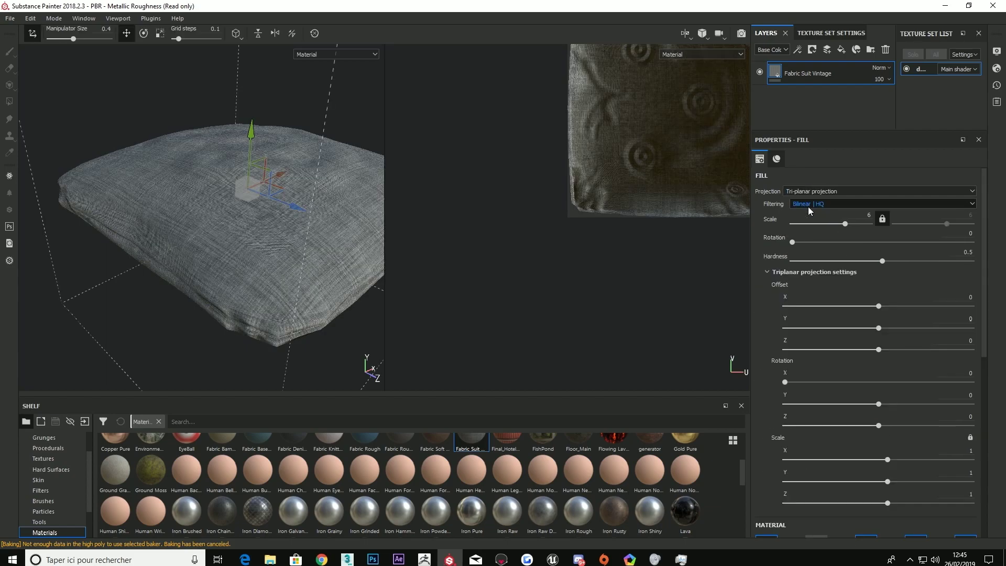
mouse_move(292, 220)
left_mouse_down("alt")
mouse_move(276, 178)
mouse_move(152, 176)
mouse_move(236, 229)
mouse_move(294, 182)
mouse_move(229, 192)
mouse_move(269, 105)
mouse_move(218, 286)
mouse_move(231, 128)
mouse_move(287, 192)
mouse_move(274, 209)
mouse_move(172, 158)
left_mouse_up("alt")
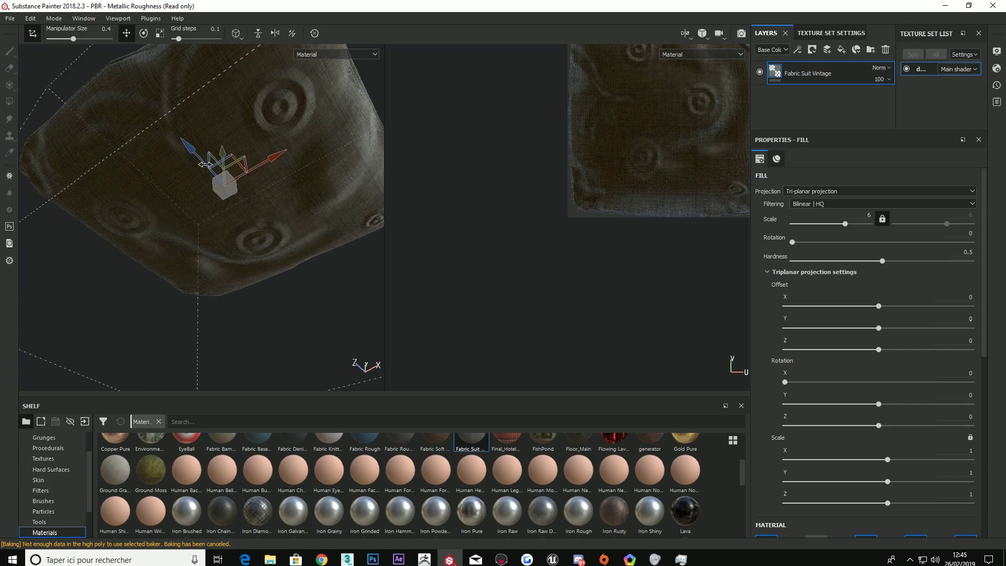
right_click_drag(173, 157, 290, 143, "shift")
mouse_move(291, 142)
left_mouse_down("alt")
mouse_move(292, 281)
mouse_move(278, 196)
mouse_move(256, 168)
mouse_move(235, 250)
mouse_move(153, 171)
mouse_move(292, 231)
mouse_move(236, 225)
left_mouse_up("alt")
right_click_drag(236, 225, 110, 226, "alt")
mouse_move(111, 225)
left_mouse_down("alt")
mouse_move(171, 173)
mouse_move(227, 278)
mouse_move(234, 263)
mouse_move(168, 235)
mouse_move(263, 265)
mouse_move(231, 233)
mouse_move(220, 199)
mouse_move(234, 129)
mouse_move(266, 99)
mouse_move(233, 226)
left_mouse_up("alt")
scroll(262, 264, "down", 3)
scroll(276, 251, "down", 1)
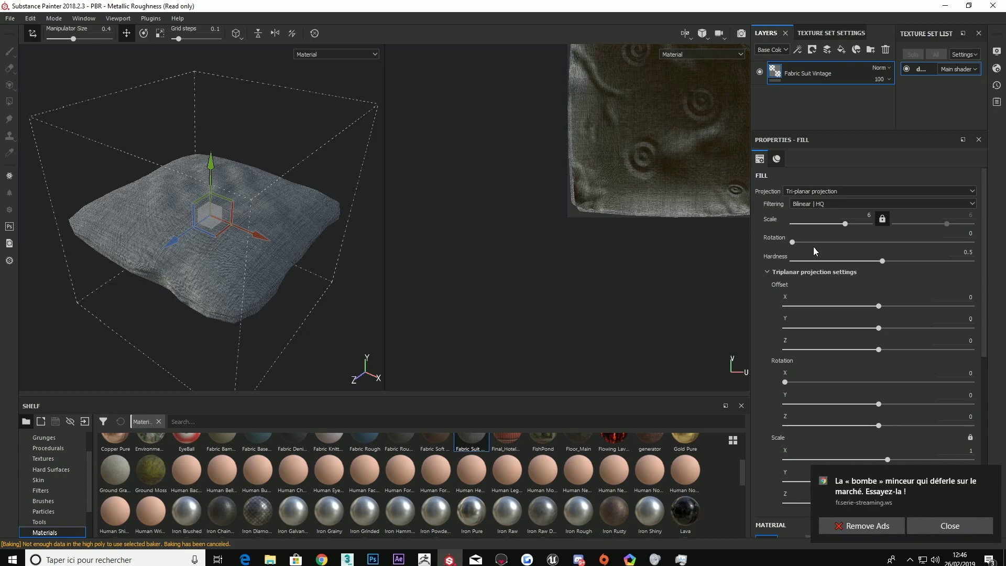
Step: Dismiss the three notification popups and collapse the Triplanar projection settings
left_click(957, 525)
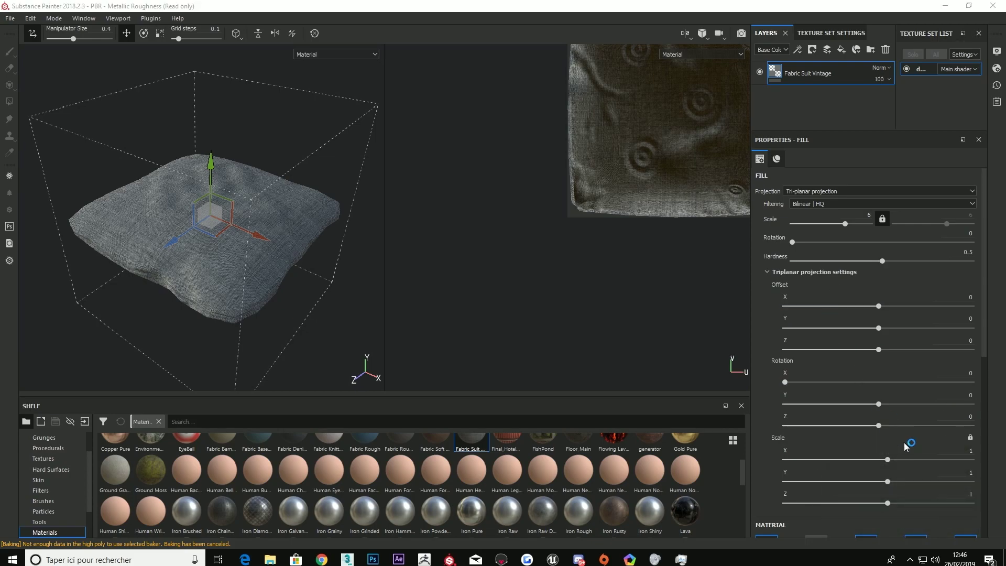
left_click(938, 522)
left_click(927, 524)
left_click(766, 272)
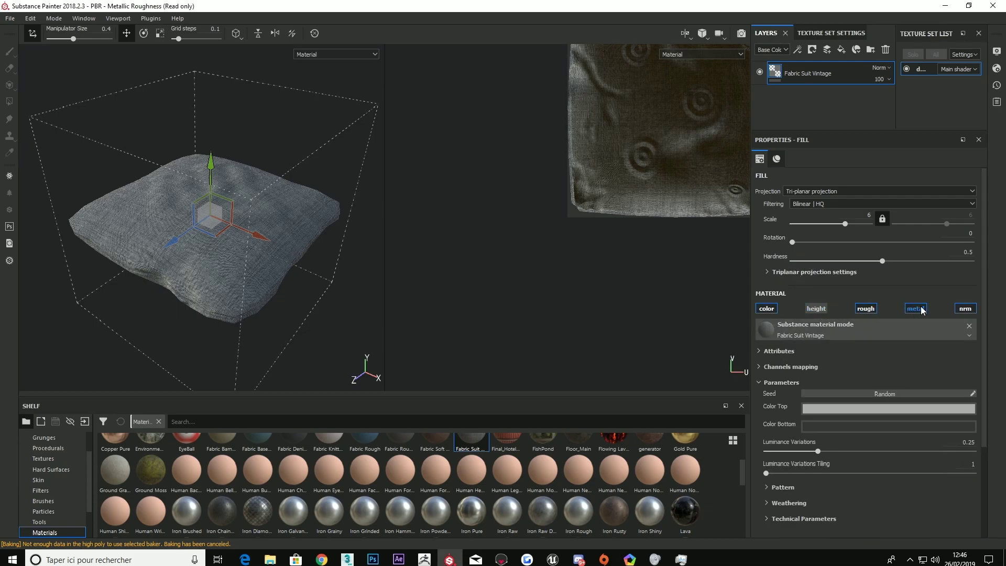
Step: Make the fabric's top colour dark red and raise Luminance Variations to 0.65
left_click(826, 408)
left_click_drag(843, 432, 892, 449)
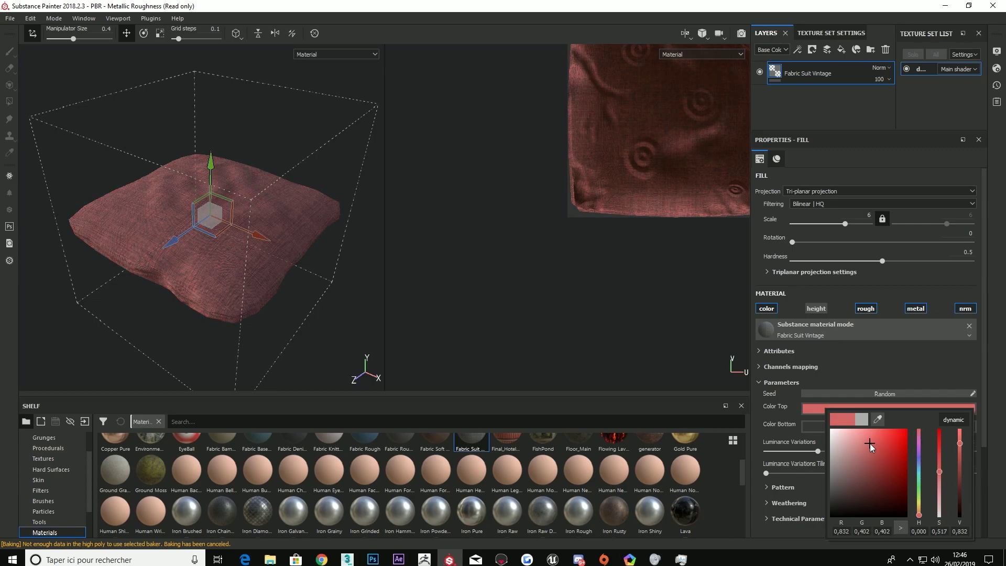
mouse_move(878, 441)
left_mouse_down()
mouse_move(884, 468)
mouse_move(813, 501)
mouse_move(786, 451)
mouse_move(783, 466)
left_mouse_up()
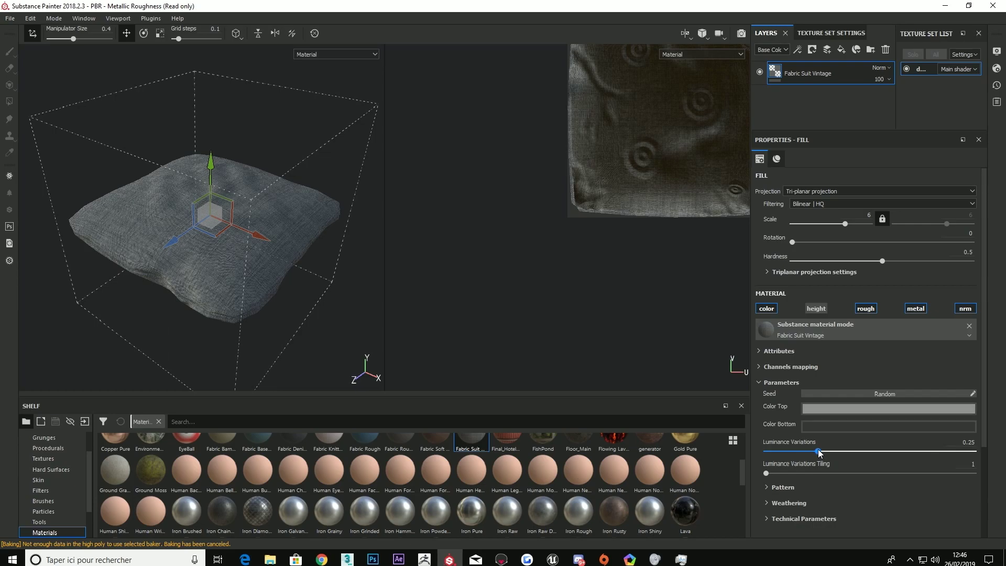
mouse_move(817, 452)
left_mouse_down()
mouse_move(900, 451)
mouse_move(796, 451)
mouse_move(912, 465)
mouse_move(778, 478)
mouse_move(879, 469)
mouse_move(774, 492)
left_mouse_up()
Step: Try the Wave and Mesh pattern types, then keep the Checkerboard pattern
left_click(768, 487)
scroll(769, 484, "down", 2)
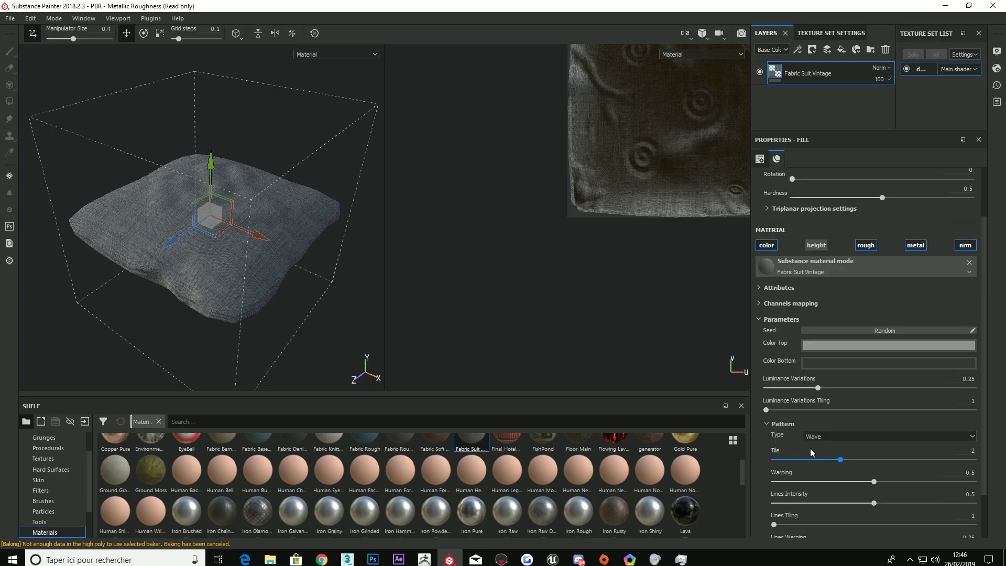
left_click(828, 437)
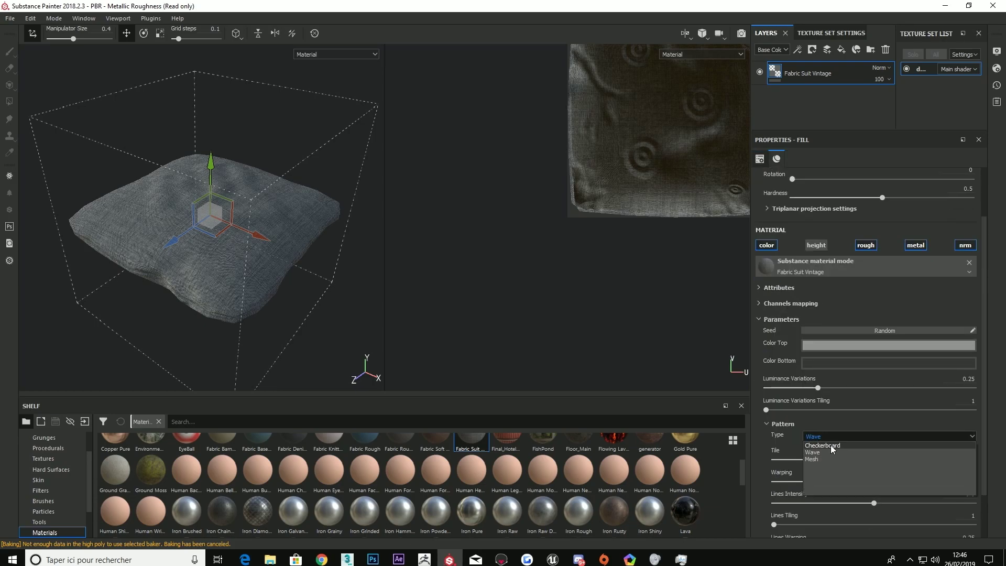
left_click(831, 446)
scroll(196, 262, "up", 3)
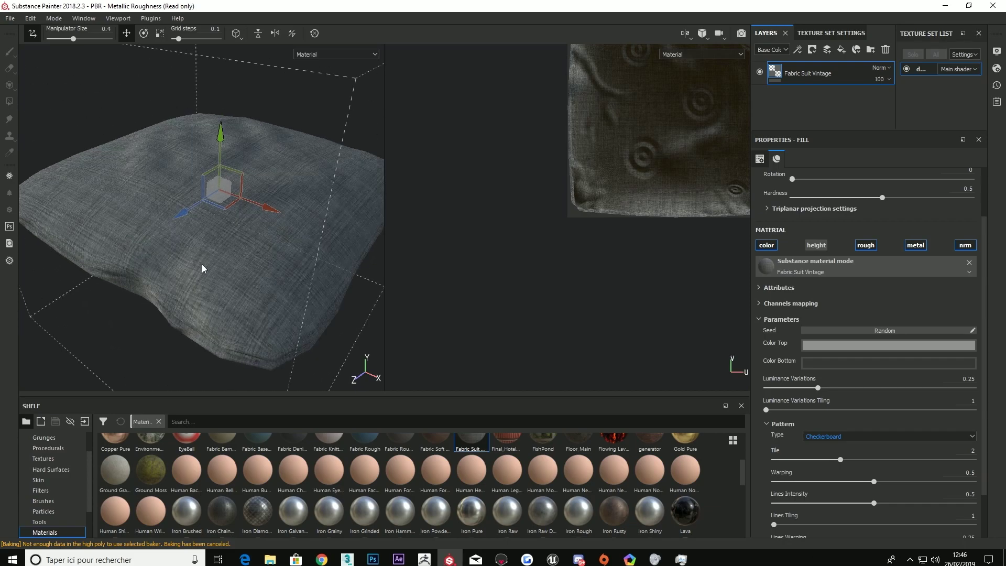
scroll(202, 264, "up", 3)
left_click(813, 438)
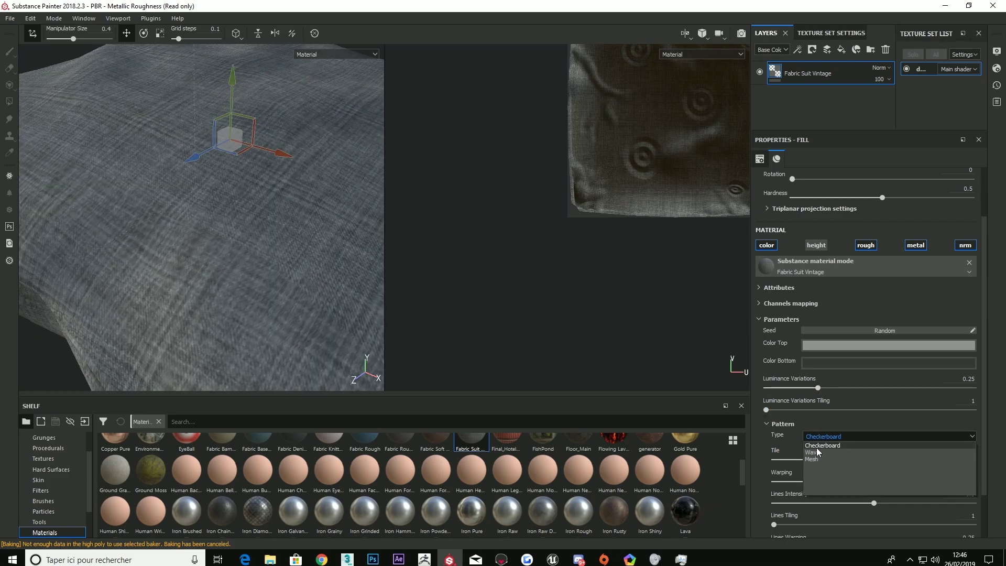
left_click(815, 451)
left_click(819, 441)
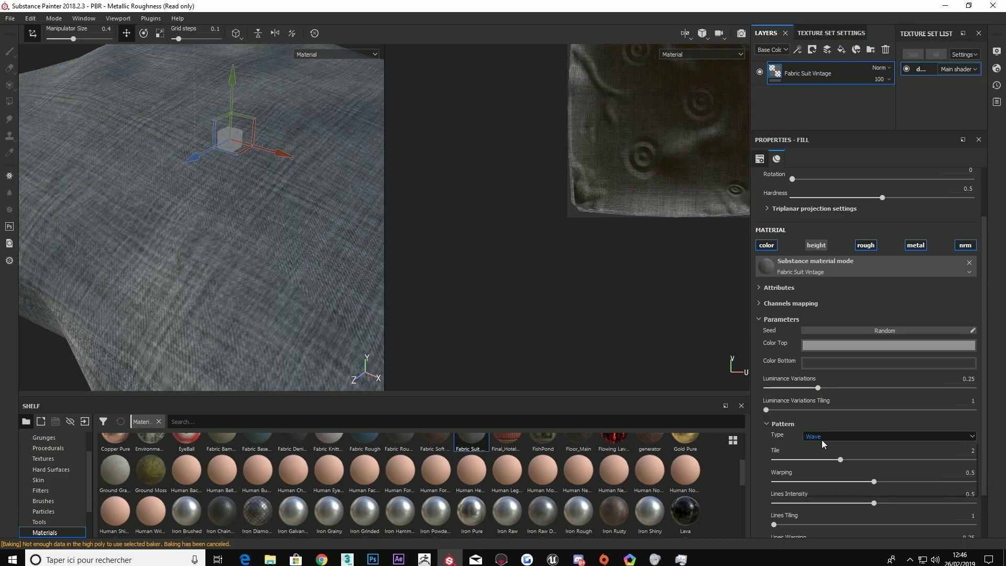
left_click(819, 458)
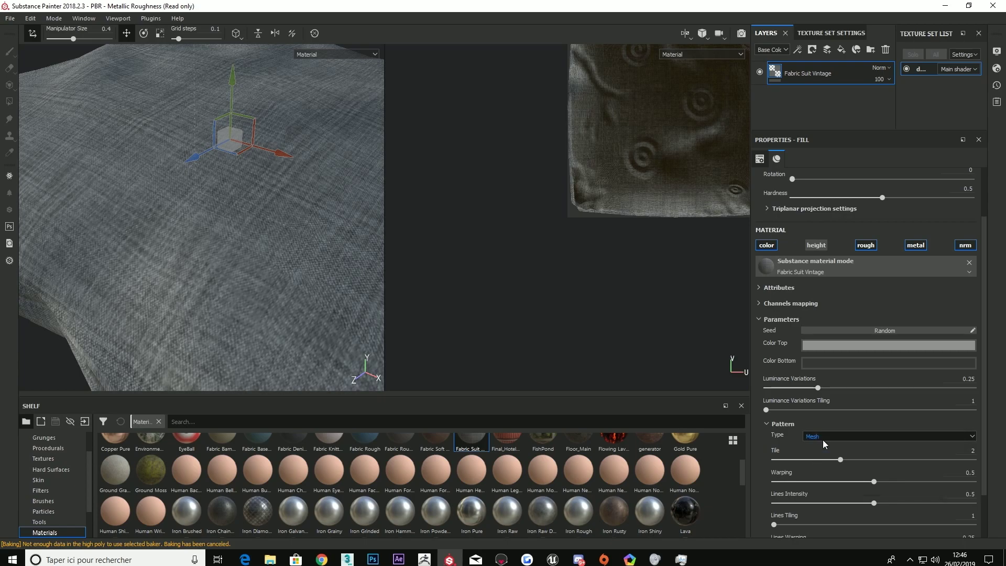
left_click(823, 440)
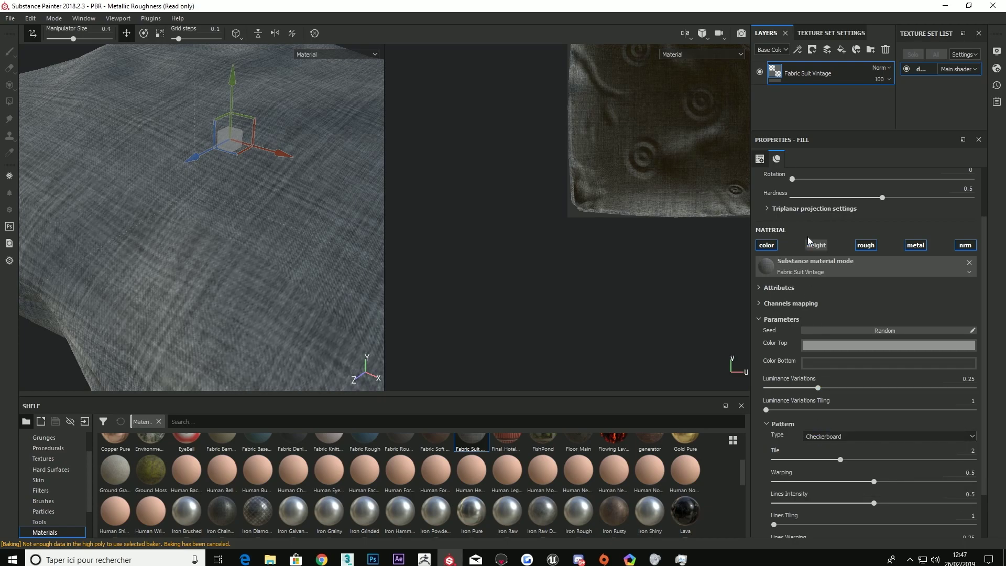
scroll(797, 290, "up", 2)
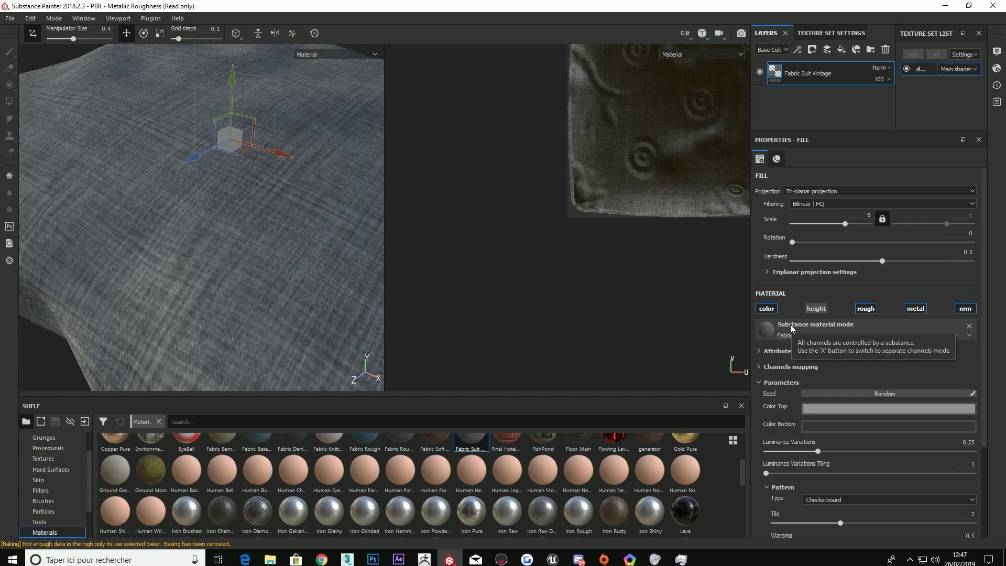
Step: Set the fill scale to 2 and check the fabric
left_click(868, 214)
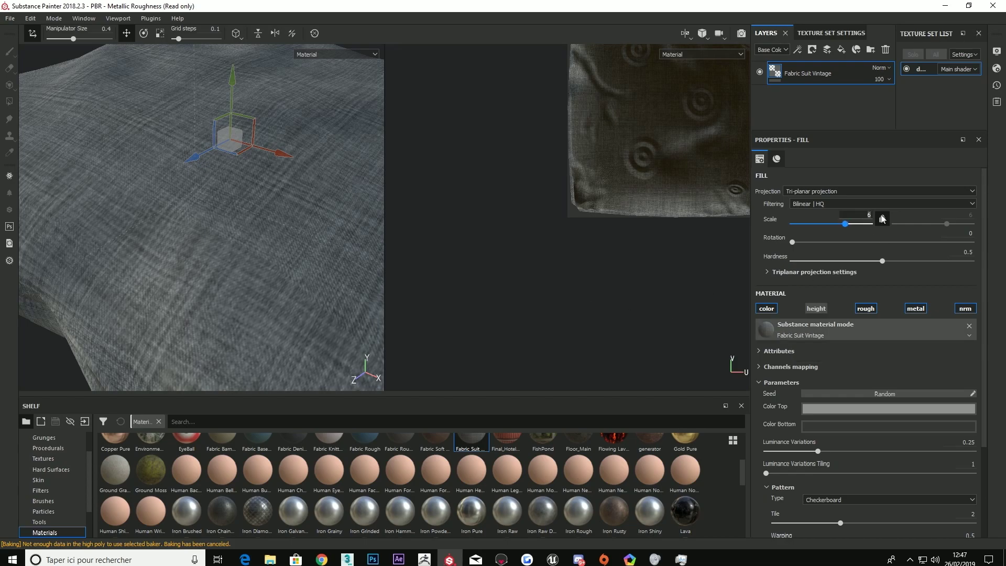
type("2")
key("Return")
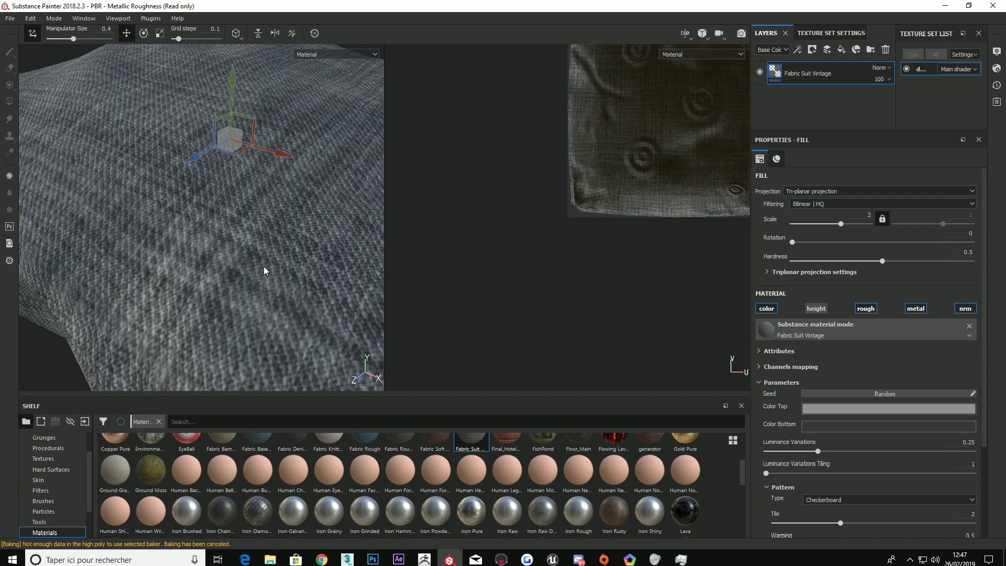
scroll(266, 271, "down", 5)
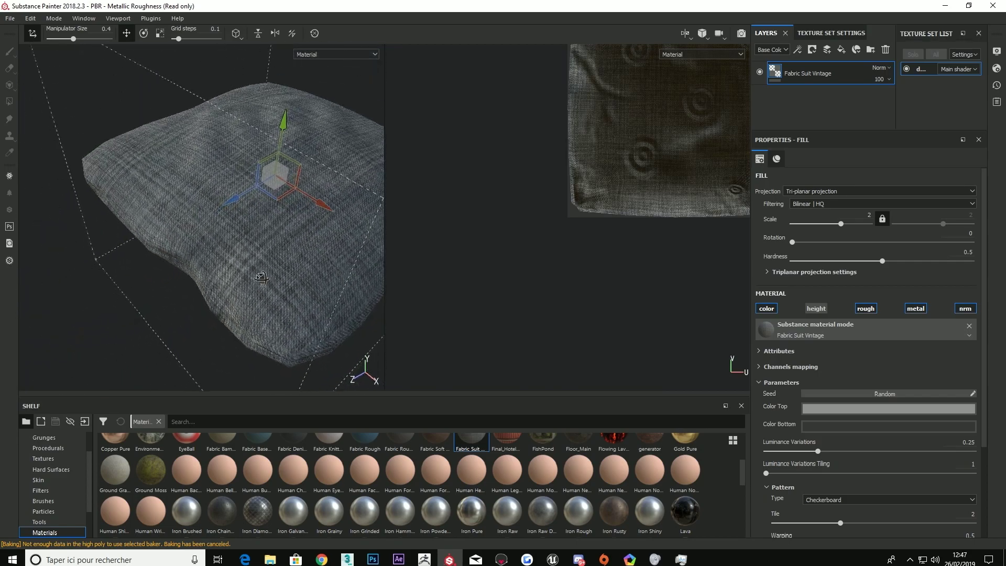
scroll(266, 272, "up", 5)
left_click_drag(270, 275, 273, 278, "alt")
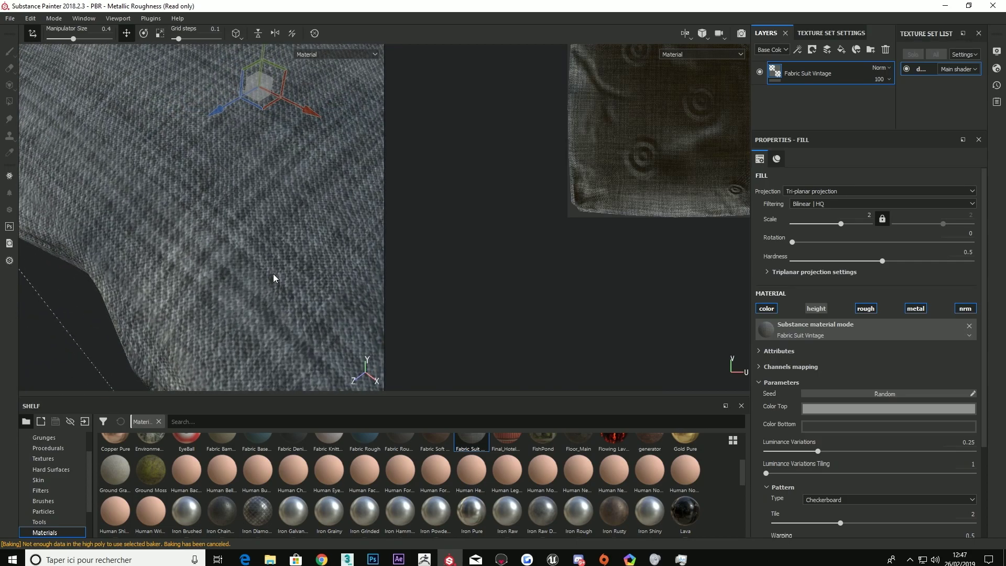
Step: Change the fill scale to 4 and orbit to review the finer weave
left_click(870, 214)
type("4")
key("Return")
scroll(328, 241, "down", 3)
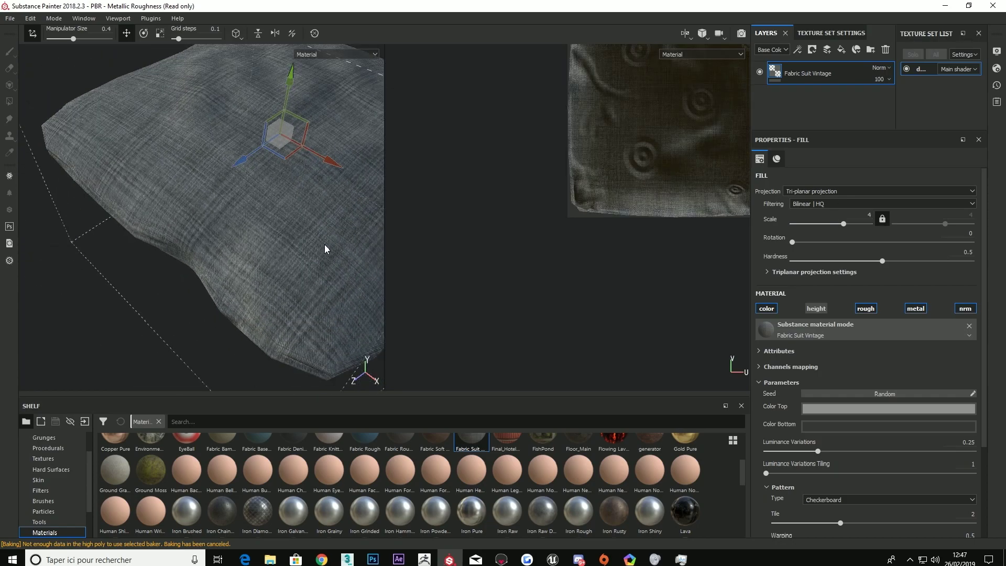
scroll(325, 244, "up", 4)
scroll(313, 250, "down", 5)
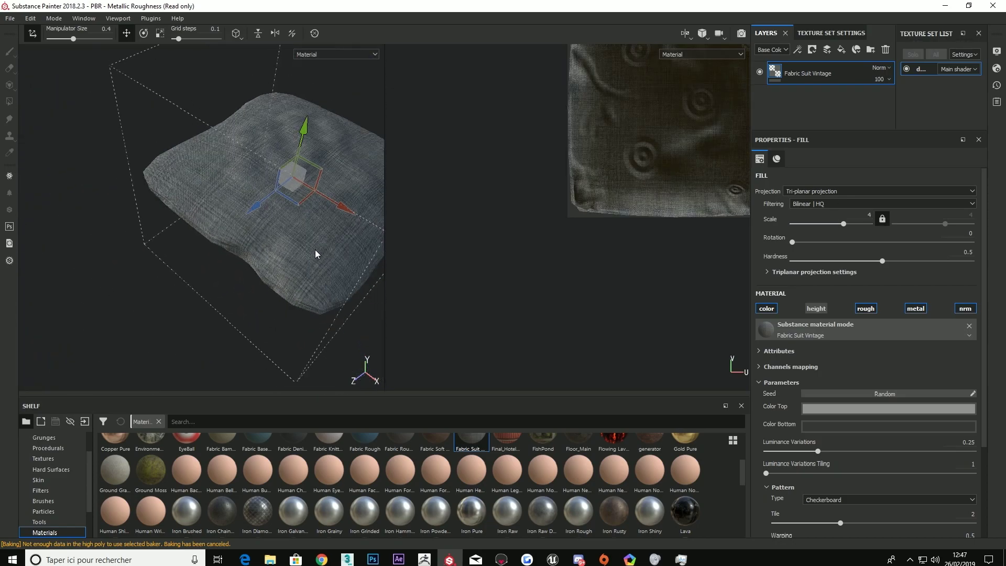
right_click_drag(297, 220, 313, 216, "shift")
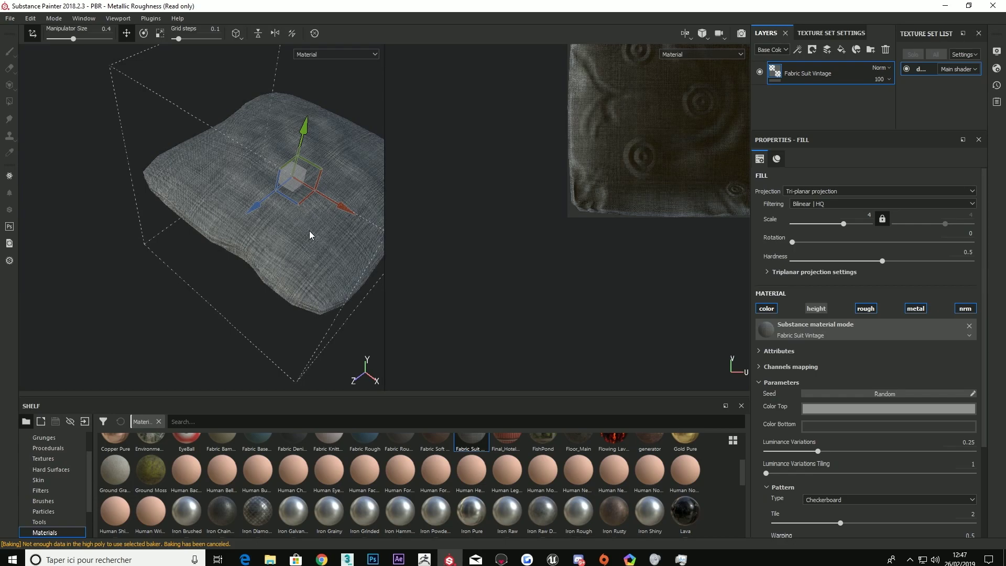
scroll(310, 235, "up", 5)
mouse_move(278, 220)
left_mouse_down("alt")
mouse_move(314, 242)
mouse_move(277, 246)
mouse_move(229, 191)
mouse_move(328, 253)
mouse_move(294, 258)
left_mouse_up("alt")
scroll(327, 256, "down", 3)
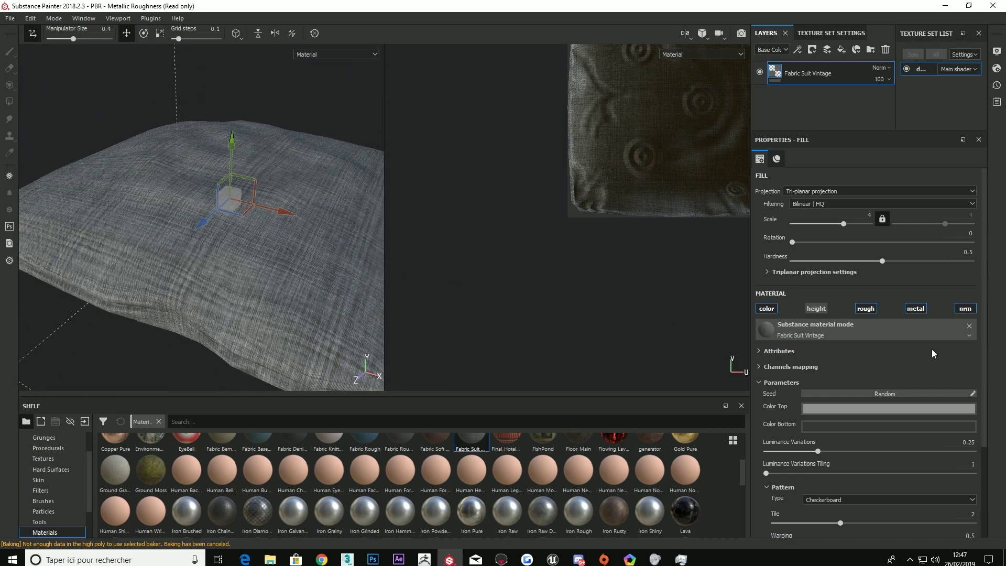
Step: Expand the fabric's Technical Parameters and nudge Height Range upward
scroll(880, 356, "down", 1)
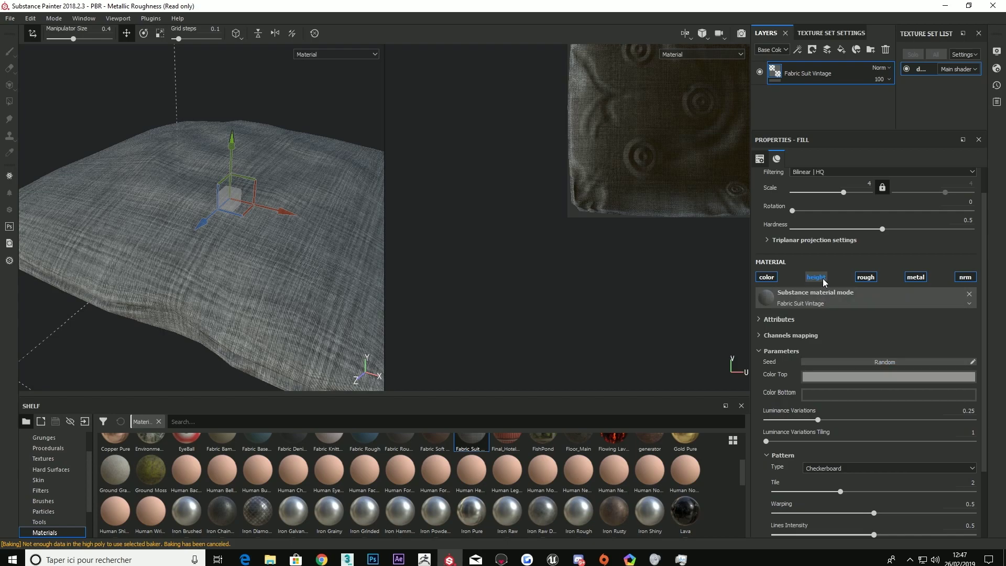
scroll(824, 282, "up", 1)
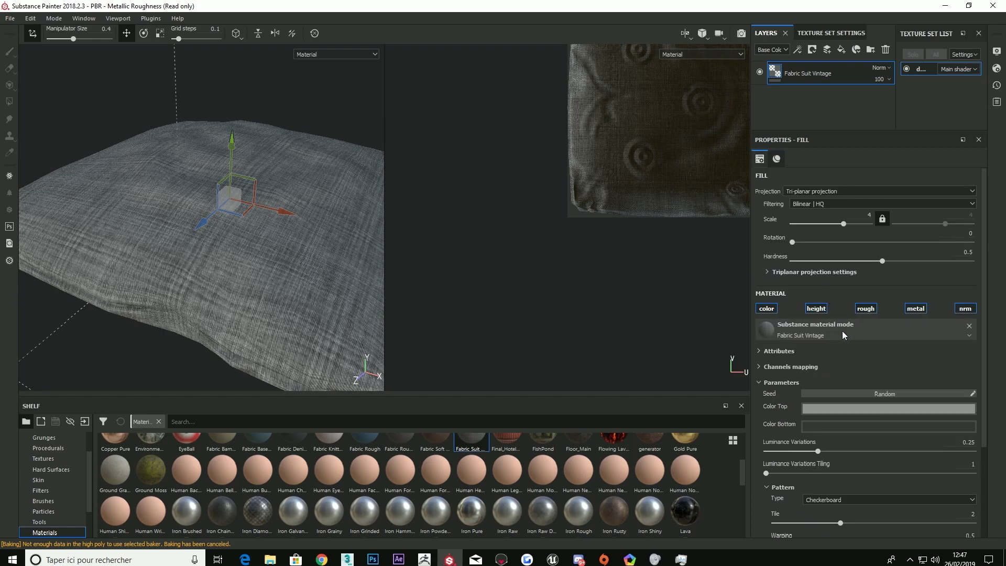
scroll(845, 398, "down", 1)
scroll(833, 429, "down", 3)
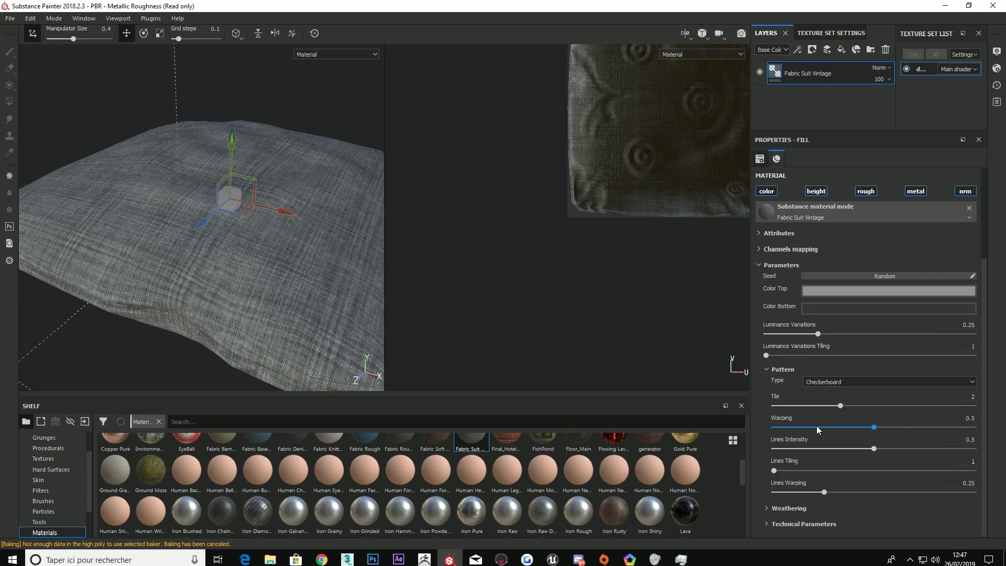
left_click(767, 524)
scroll(788, 485, "down", 2)
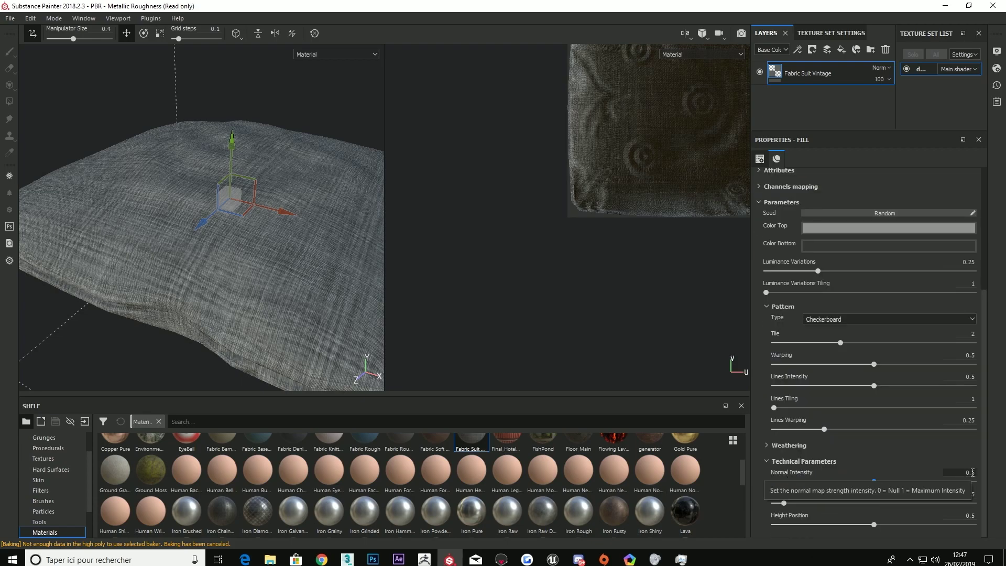
left_click_drag(786, 506, 889, 503)
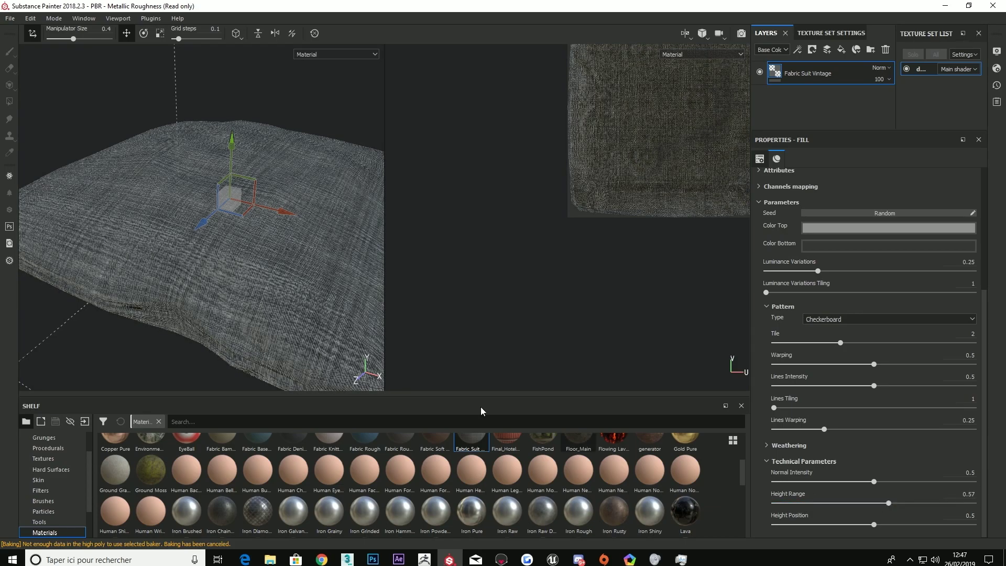
Step: Set Height Range to 0.2 and orbit to view the whole cushion
scroll(310, 353, "up", 2)
scroll(314, 352, "up", 3)
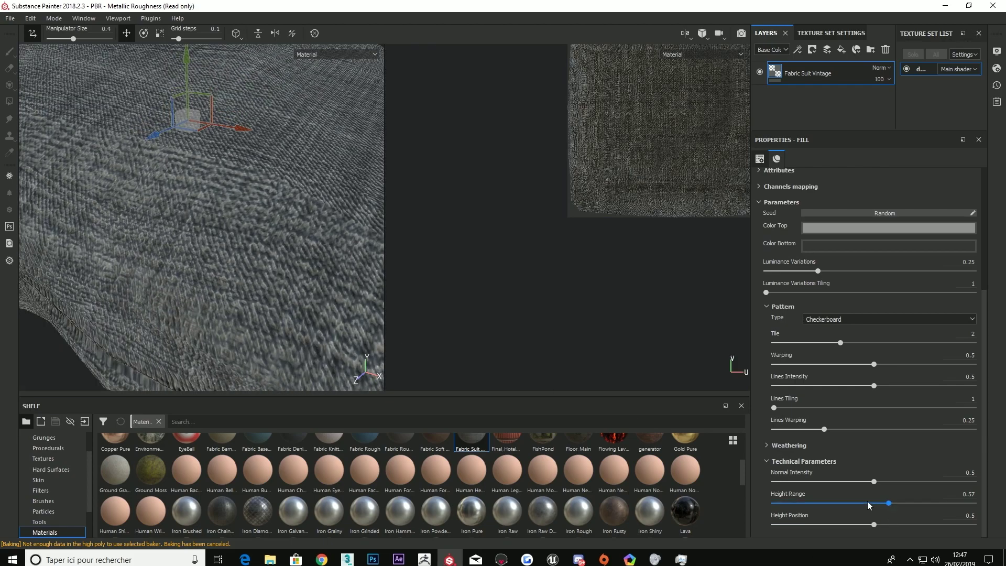
left_click(966, 494)
type("0.2")
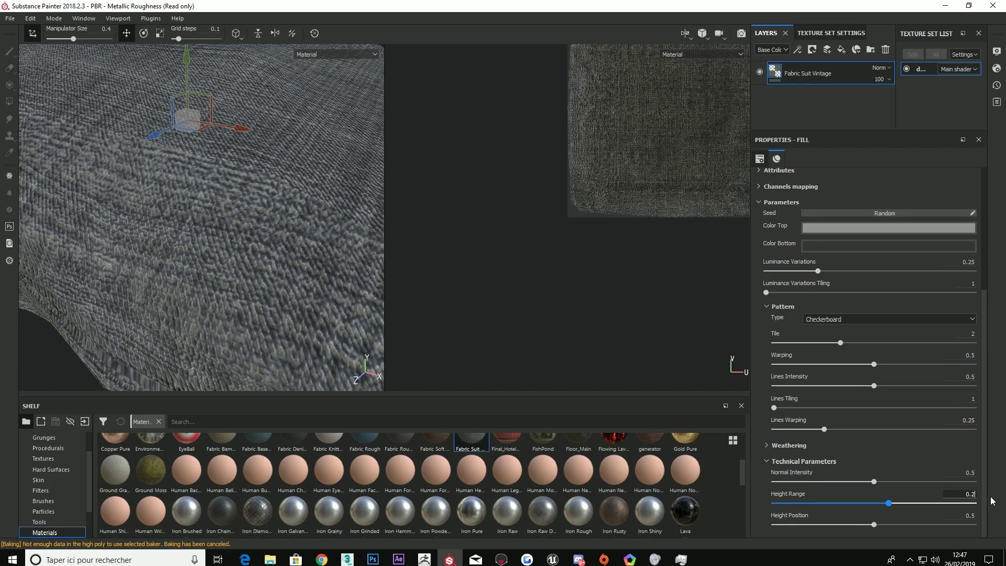
key("Return")
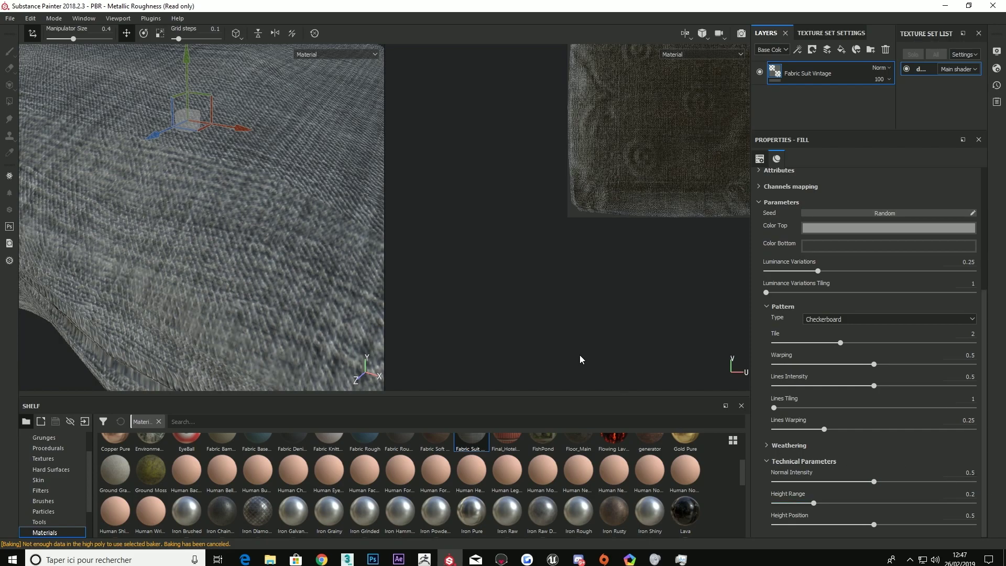
scroll(241, 198, "down", 5)
left_click_drag(238, 186, 212, 209, "alt")
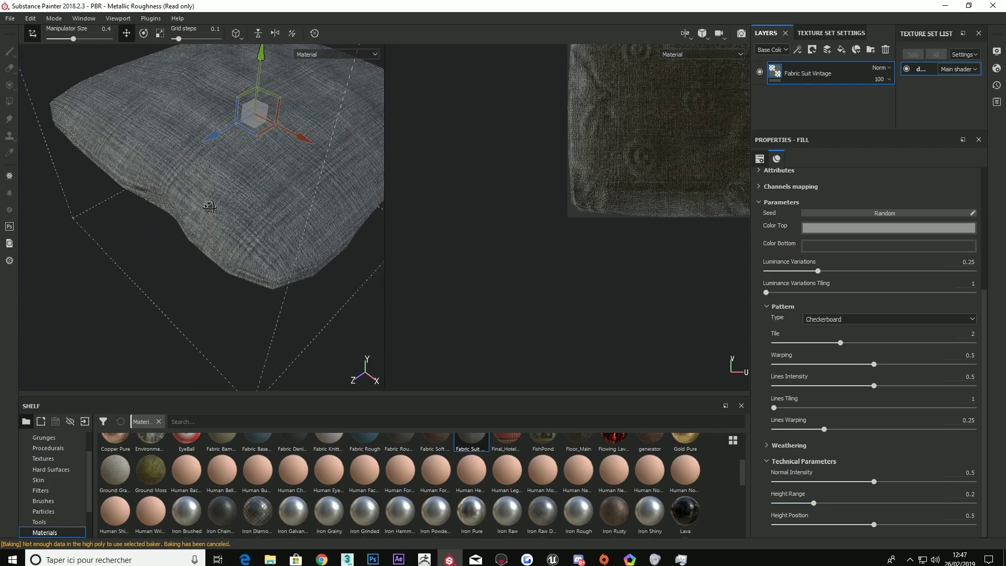
Step: Set Height Range to 0.1 and Normal Intensity to 0.75
left_click(976, 493)
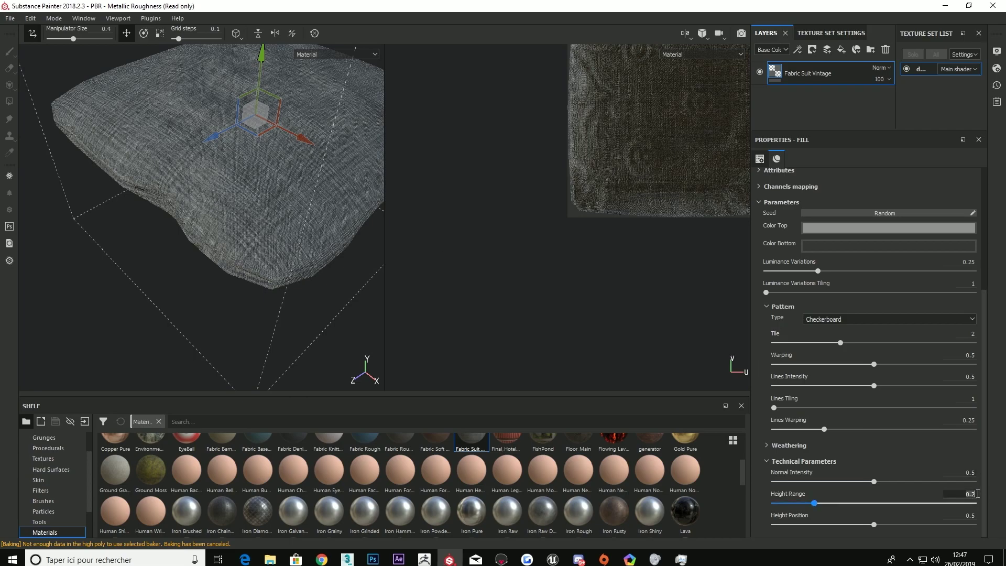
key("BackSpace")
type("1")
key("Return")
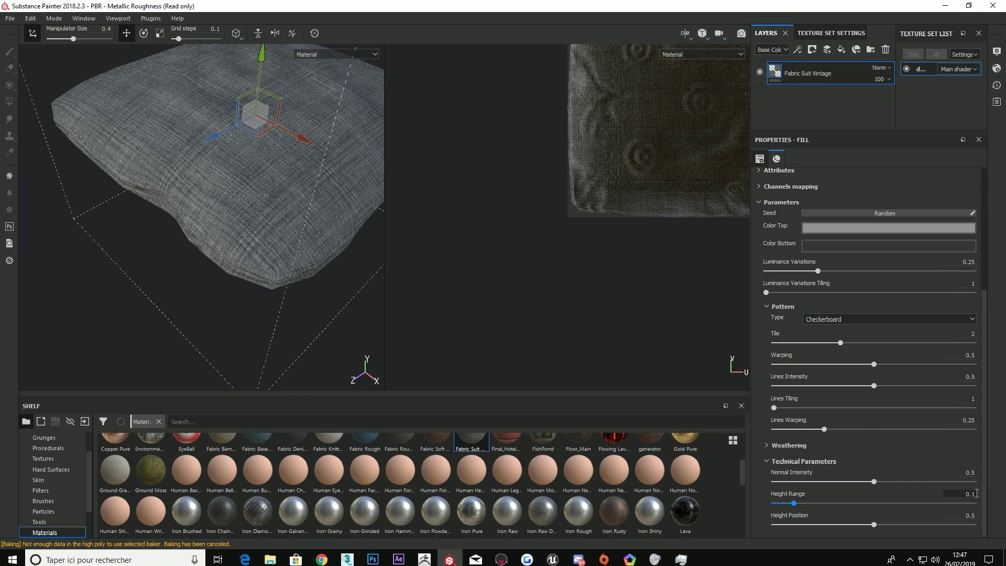
left_click(973, 471)
type("0.75")
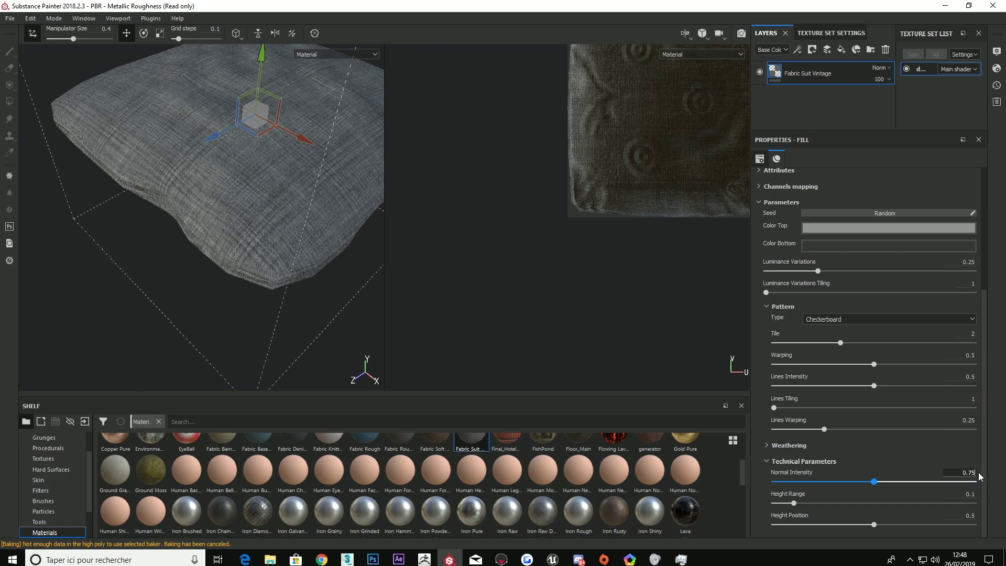
key("Return")
scroll(201, 177, "up", 3)
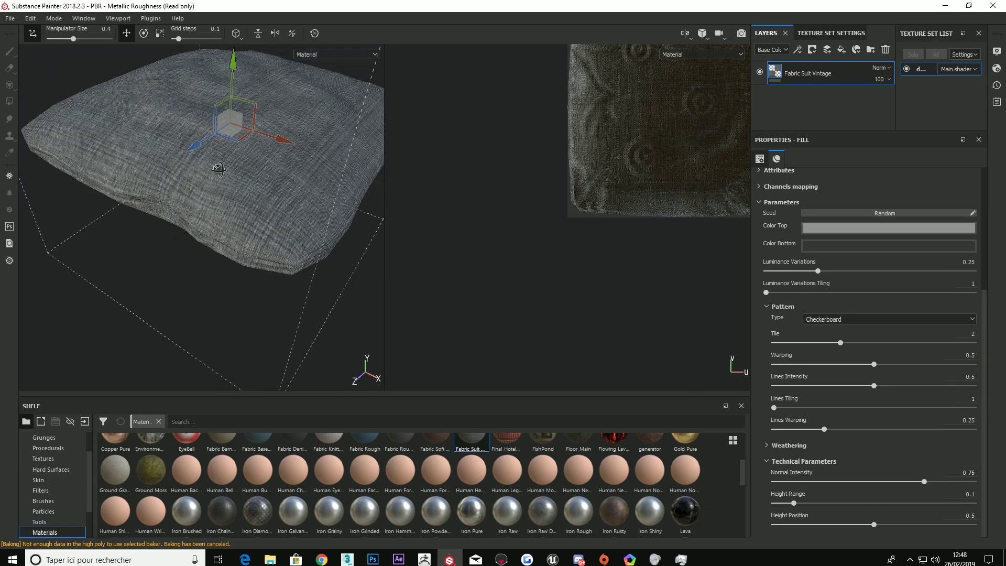
scroll(251, 191, "up", 5)
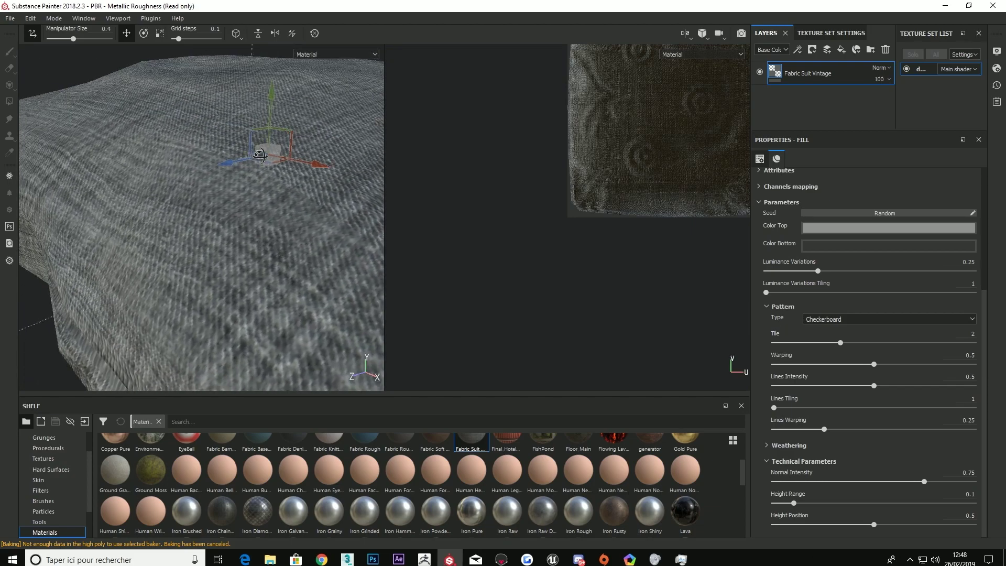
scroll(259, 162, "down", 4)
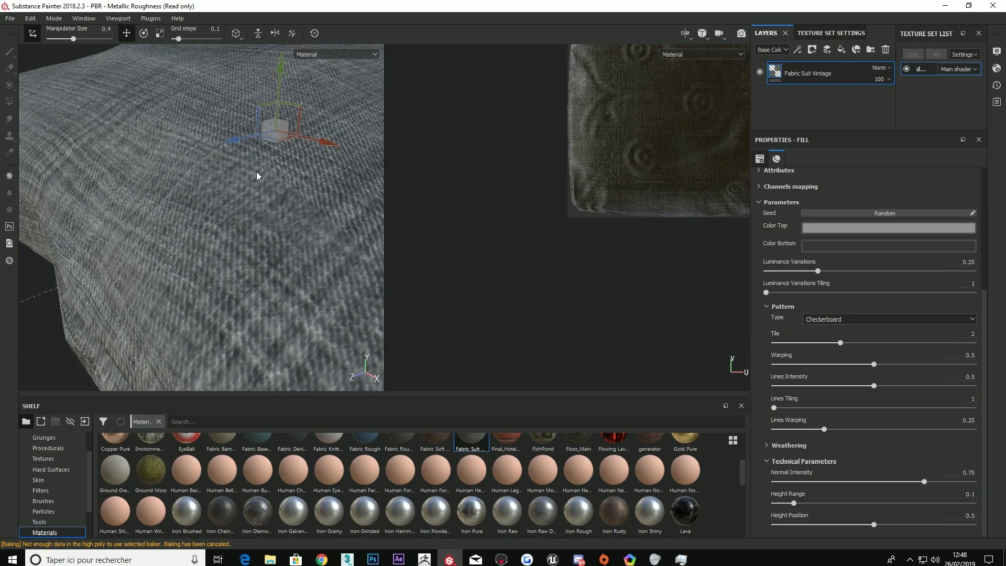
scroll(262, 183, "down", 4)
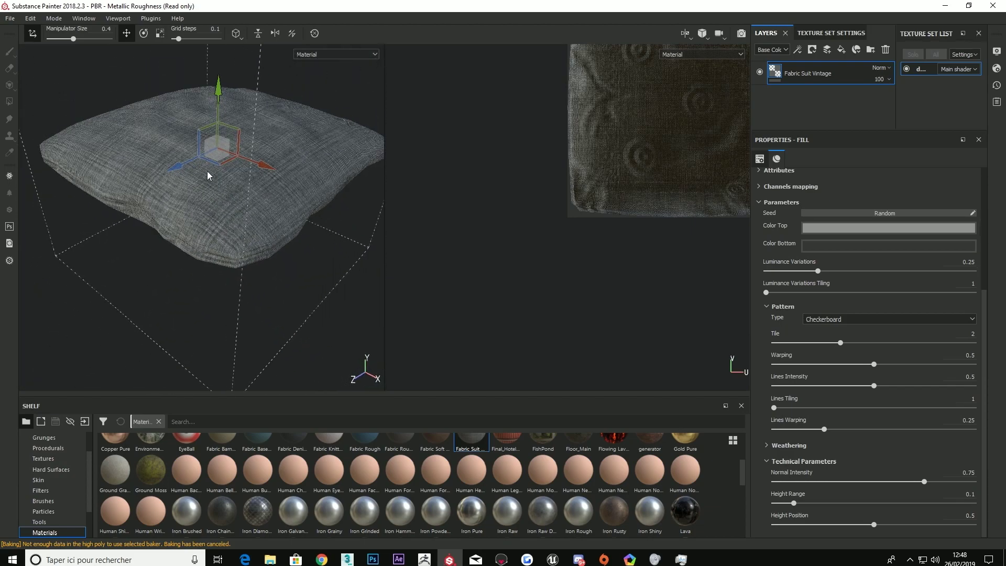
mouse_move(228, 205)
left_mouse_down("alt")
mouse_move(198, 196)
mouse_move(254, 95)
mouse_move(272, 95)
mouse_move(119, 150)
mouse_move(97, 182)
mouse_move(206, 195)
left_mouse_up("alt")
mouse_move(207, 195)
right_mouse_down("shift")
mouse_move(247, 193)
mouse_move(228, 195)
right_mouse_up("shift")
mouse_move(228, 195)
left_mouse_down("alt")
mouse_move(231, 287)
mouse_move(265, 330)
mouse_move(213, 283)
mouse_move(201, 297)
left_mouse_up("alt")
scroll(201, 297, "down", 5)
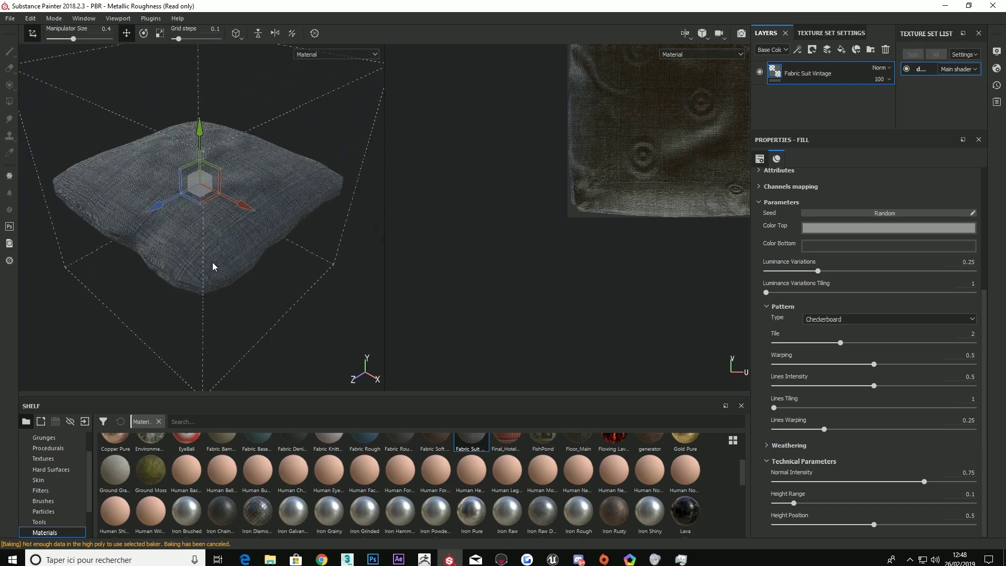
left_click(157, 252)
left_click_drag(181, 235, 229, 201, "alt")
right_click_drag(228, 201, 173, 294, "shift")
mouse_move(173, 293)
left_mouse_down("alt")
mouse_move(143, 343)
mouse_move(195, 67)
mouse_move(200, 169)
mouse_move(237, 215)
left_mouse_up("alt")
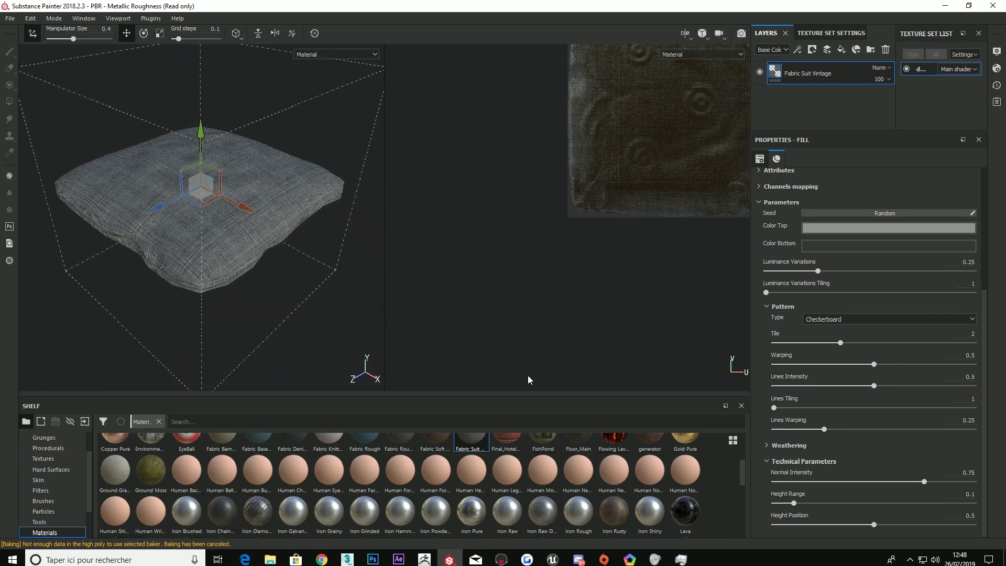
Step: Add a new paint layer and disable the brush's height, rough, metal and nrm channels
left_click(827, 50)
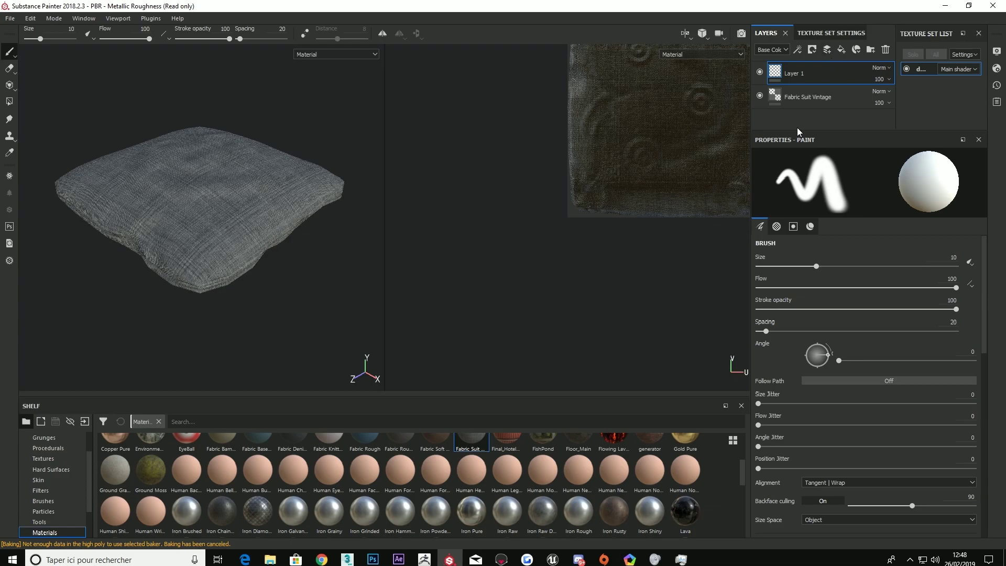
scroll(856, 360, "down", 4)
scroll(850, 354, "down", 1)
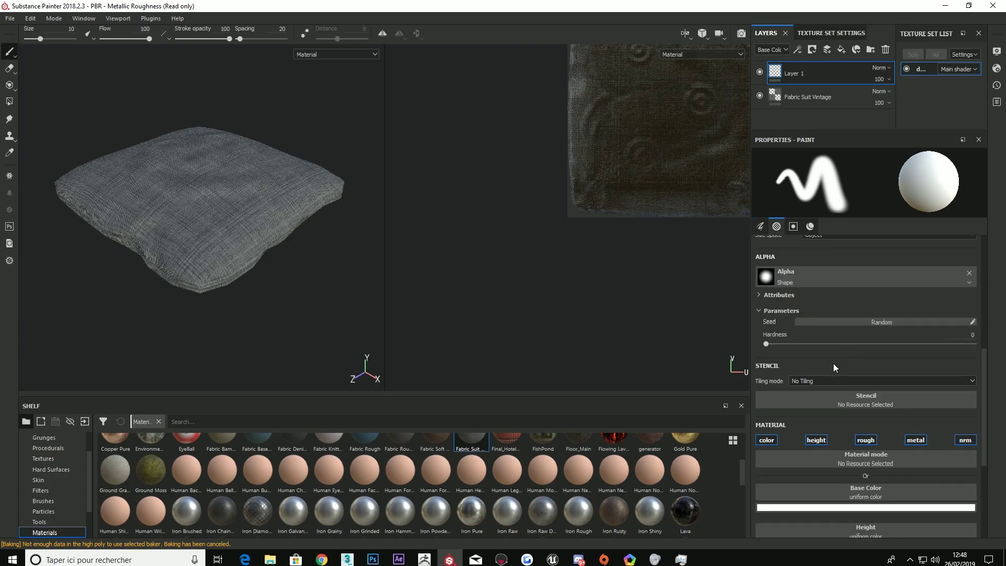
scroll(833, 363, "down", 1)
left_click(815, 376)
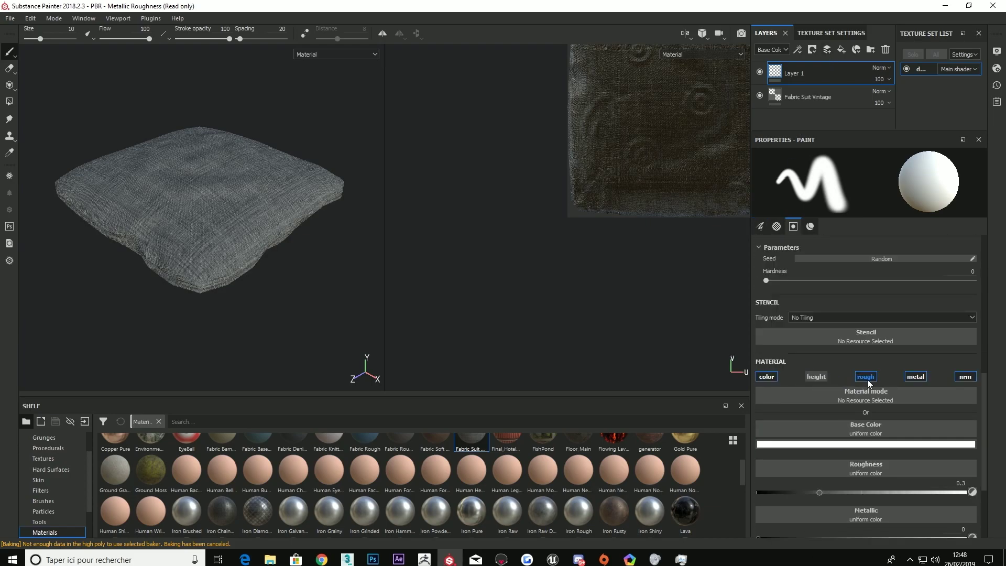
left_click(865, 376)
left_click(915, 377)
left_click(965, 377)
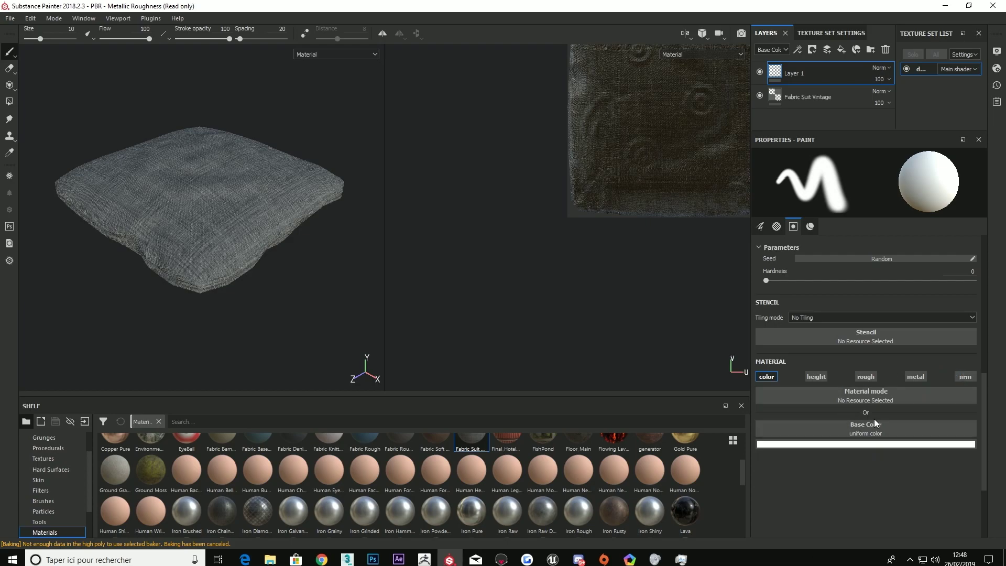
Step: Set the brush colour to pure red, paint a test zigzag, then undo it
left_click(859, 444)
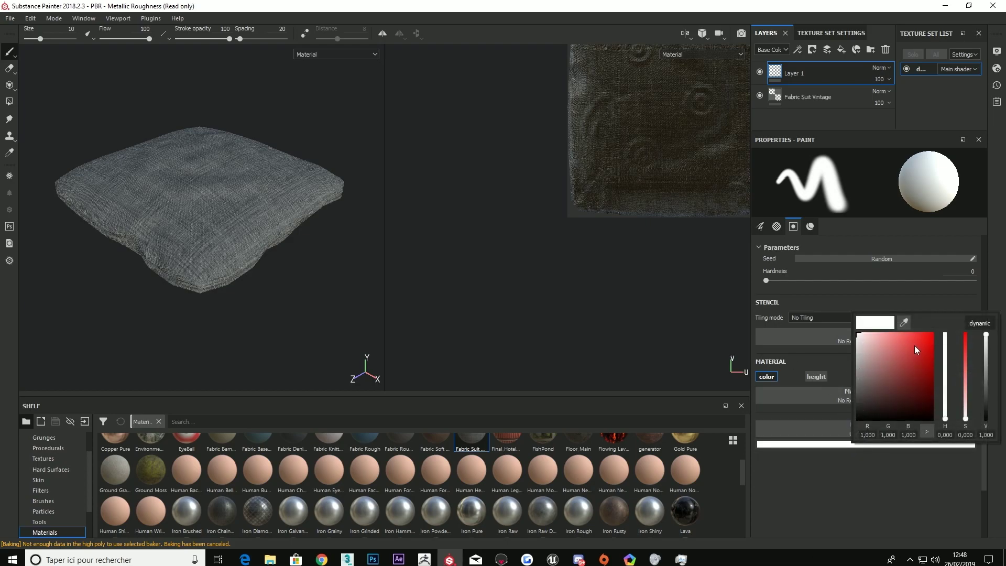
left_click_drag(915, 350, 975, 331)
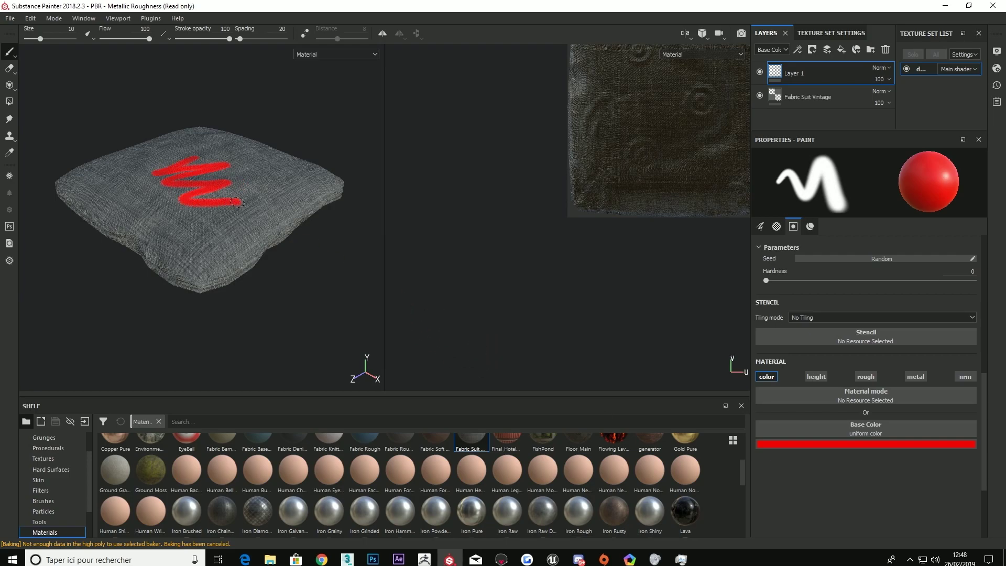
left_click_drag(236, 202, 140, 209)
key("ctrl+z")
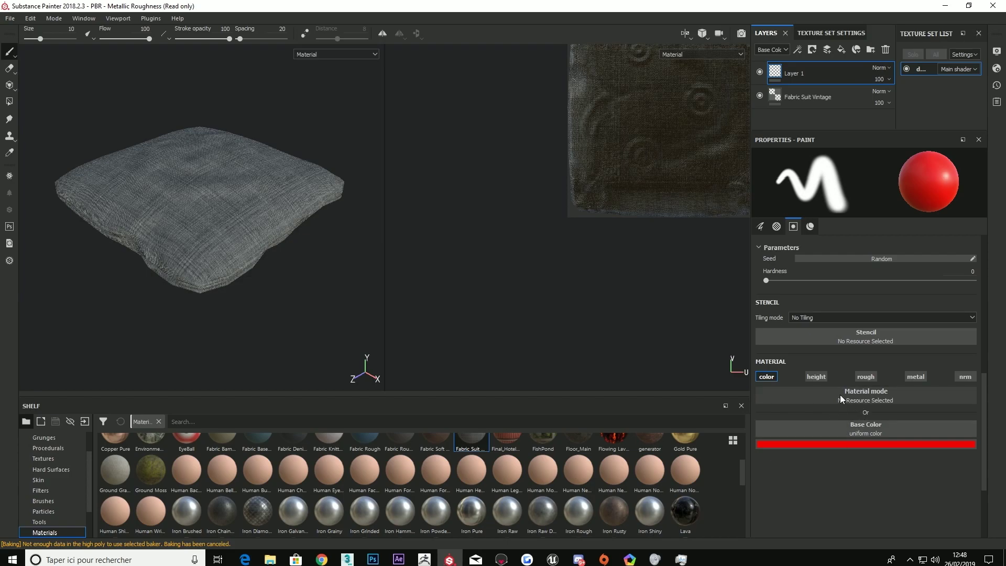
Step: Switch the brush to height only, paint test creases, undo them, and edit the height value to 0
left_click(773, 377)
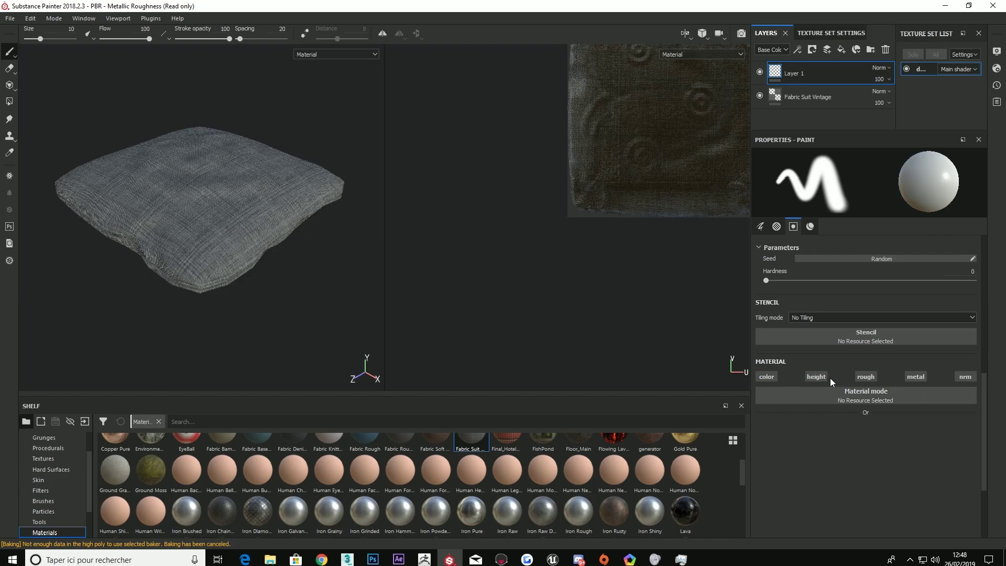
left_click(816, 376)
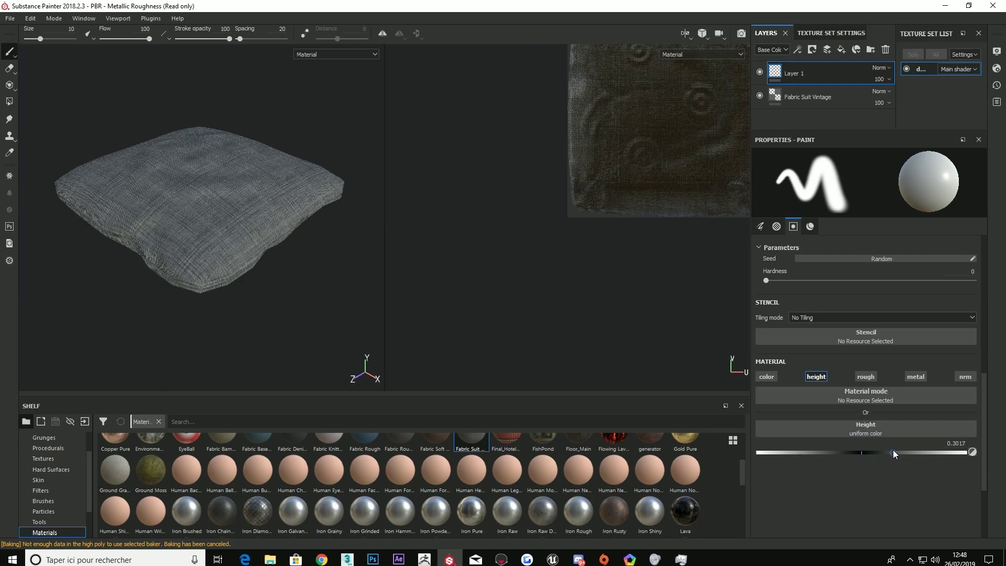
mouse_move(166, 159)
left_mouse_down()
mouse_move(202, 224)
mouse_move(271, 193)
left_mouse_up()
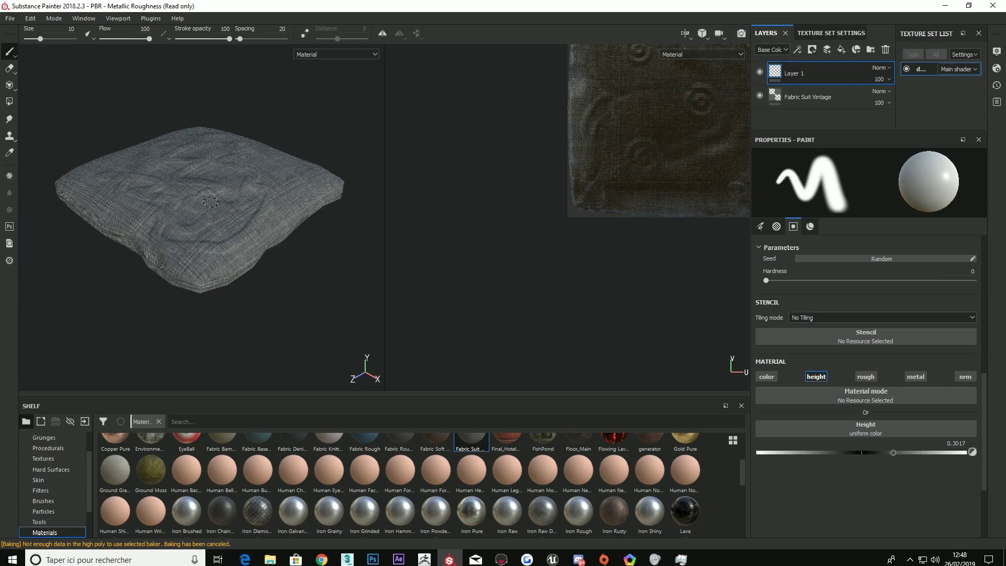
left_click_drag(210, 202, 237, 173)
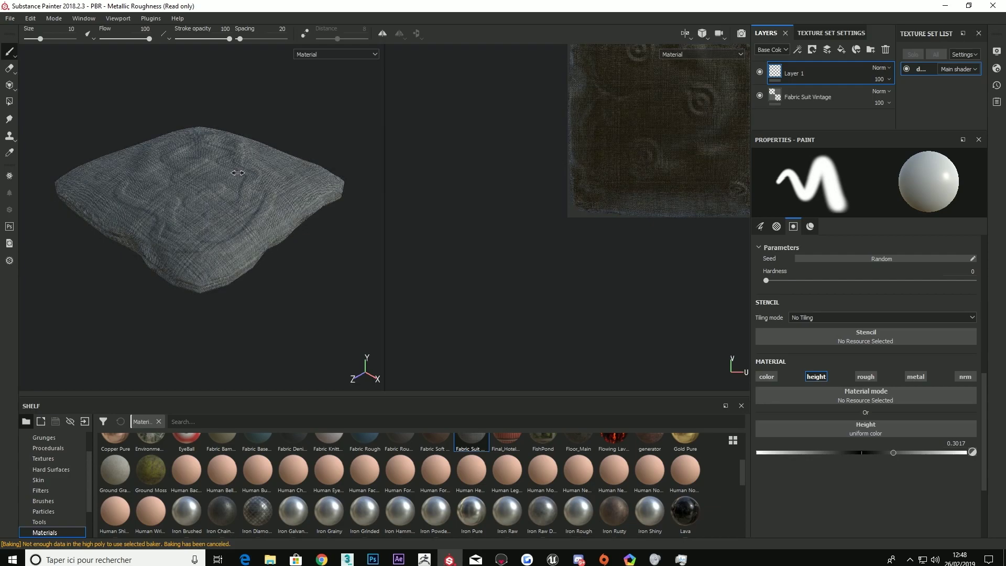
key("ctrl+z")
key("ctrl+z")
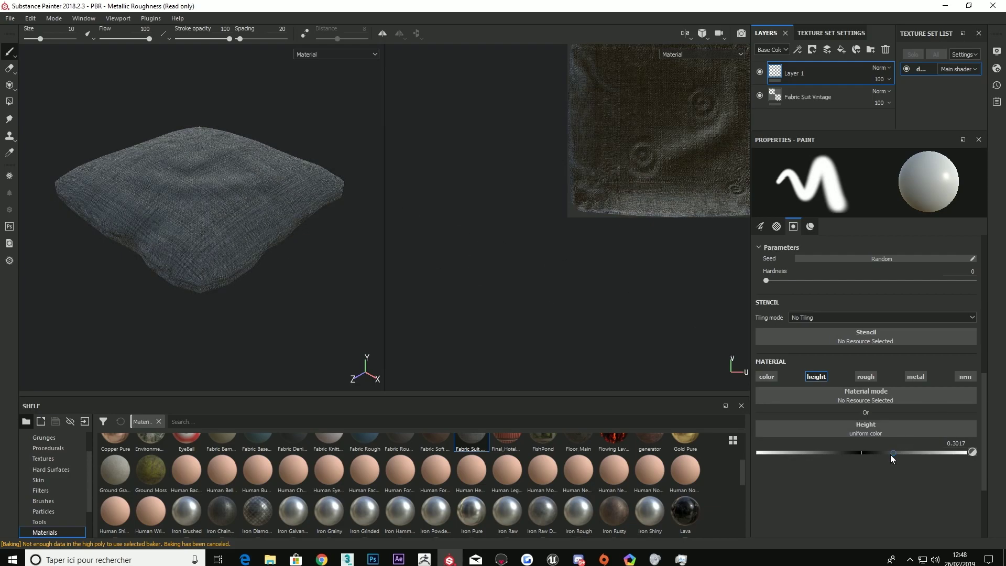
left_click(954, 443)
Step: Enable roughness at about 0.1 and paint a glossy test stroke on the cushion top
left_click(865, 376)
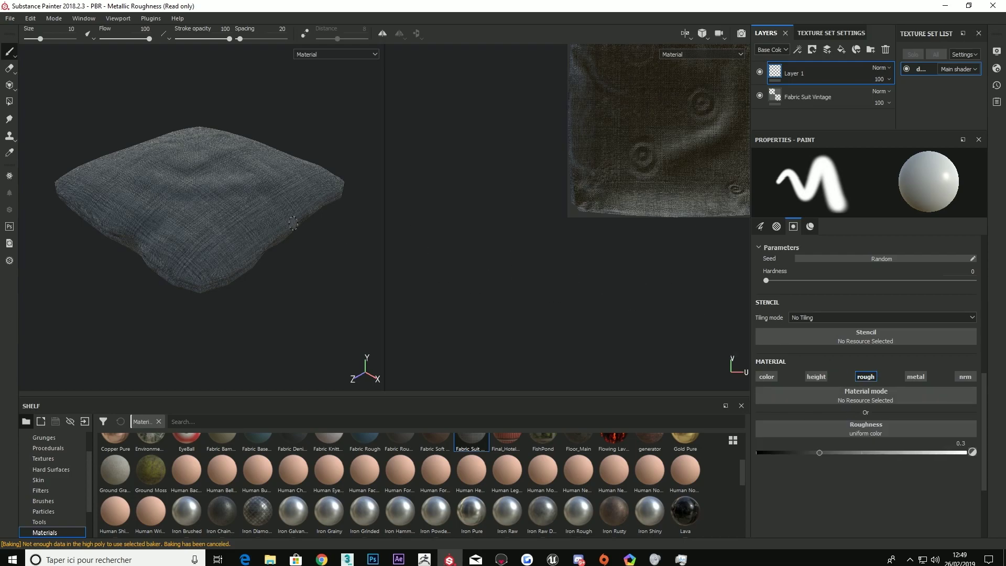
left_click_drag(937, 454, 777, 454)
mouse_move(152, 159)
left_mouse_down()
mouse_move(121, 184)
mouse_move(231, 157)
mouse_move(245, 225)
left_mouse_up()
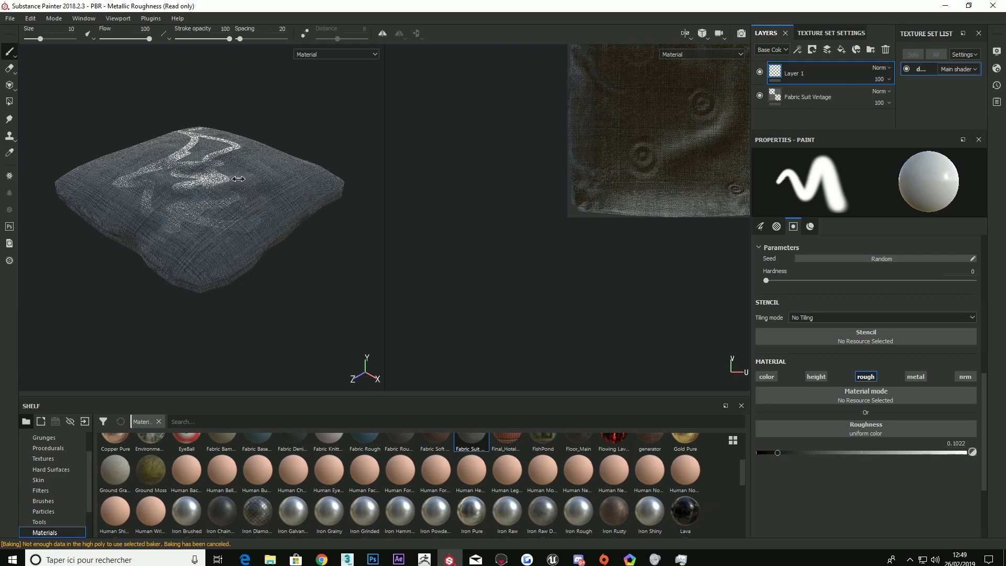
mouse_move(238, 179)
right_mouse_down("shift")
mouse_move(213, 193)
mouse_move(237, 190)
right_mouse_up("shift")
right_click_drag(234, 279, 244, 273, "alt")
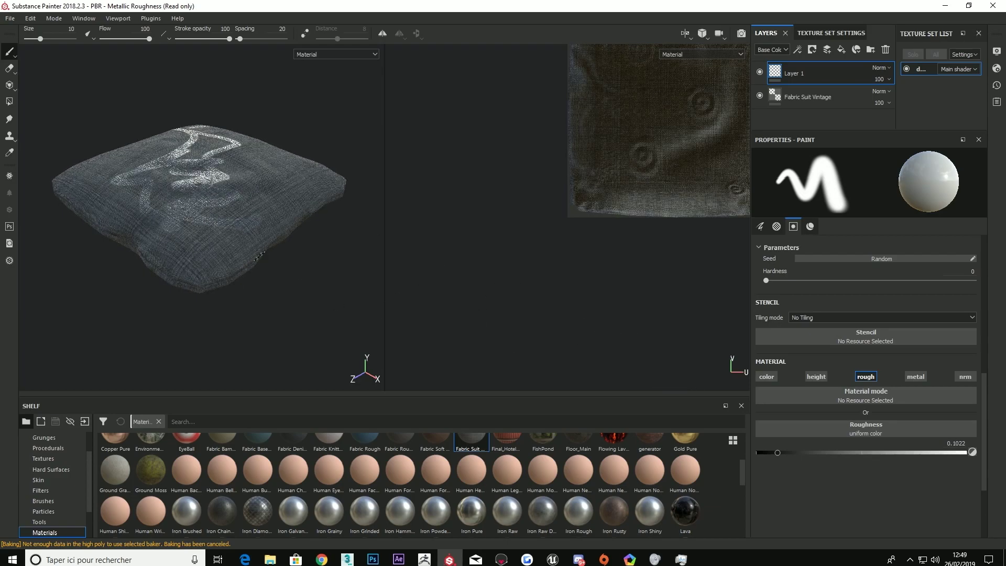
mouse_move(260, 255)
left_mouse_down("alt")
mouse_move(247, 242)
mouse_move(288, 240)
left_mouse_up("alt")
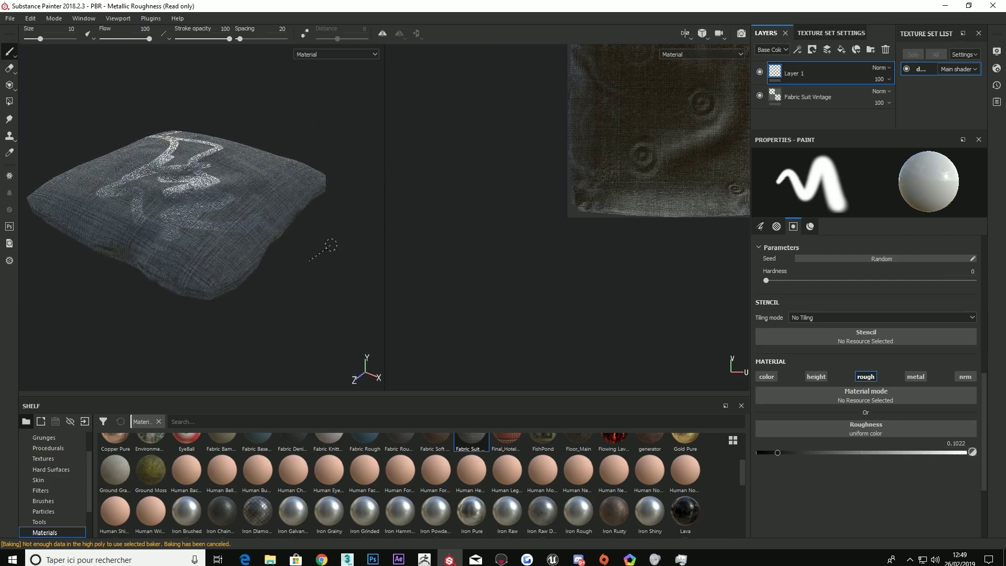
Step: Enlarge and harden the brush, paint a broader glossy stroke, then undo it
right_click_drag(307, 273, 307, 272, "ctrl")
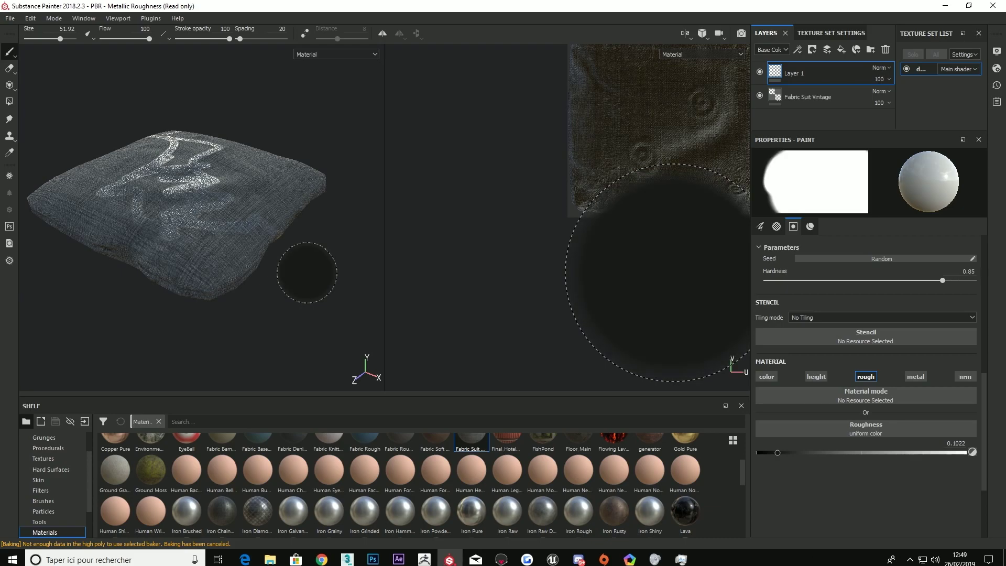
mouse_move(307, 272)
left_mouse_down()
mouse_move(161, 224)
mouse_move(187, 179)
mouse_move(163, 168)
mouse_move(149, 188)
left_mouse_up()
mouse_move(217, 184)
right_mouse_down("shift")
mouse_move(197, 195)
mouse_move(226, 195)
right_mouse_up("shift")
left_click_drag(201, 203, 276, 205, "alt")
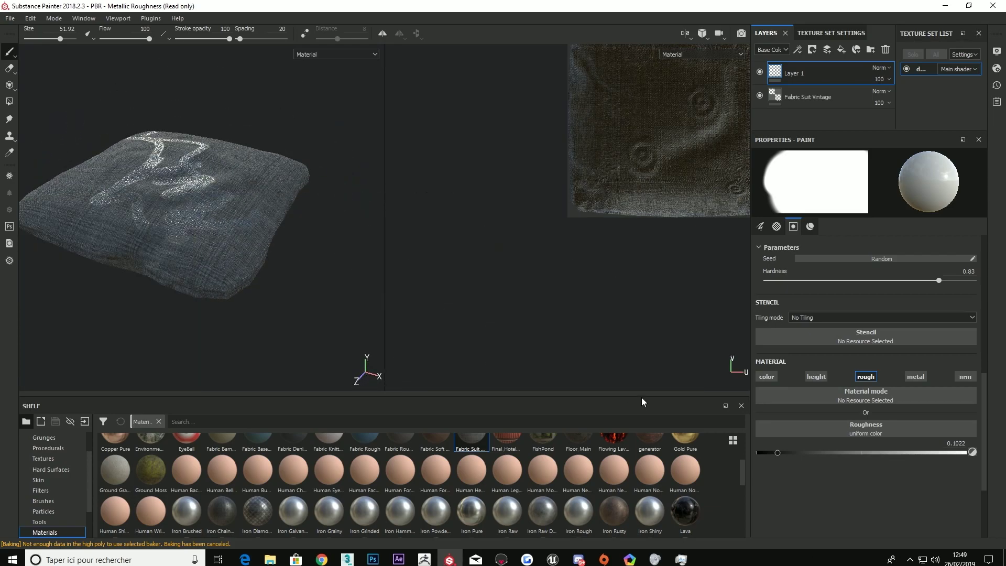
key("ctrl+z")
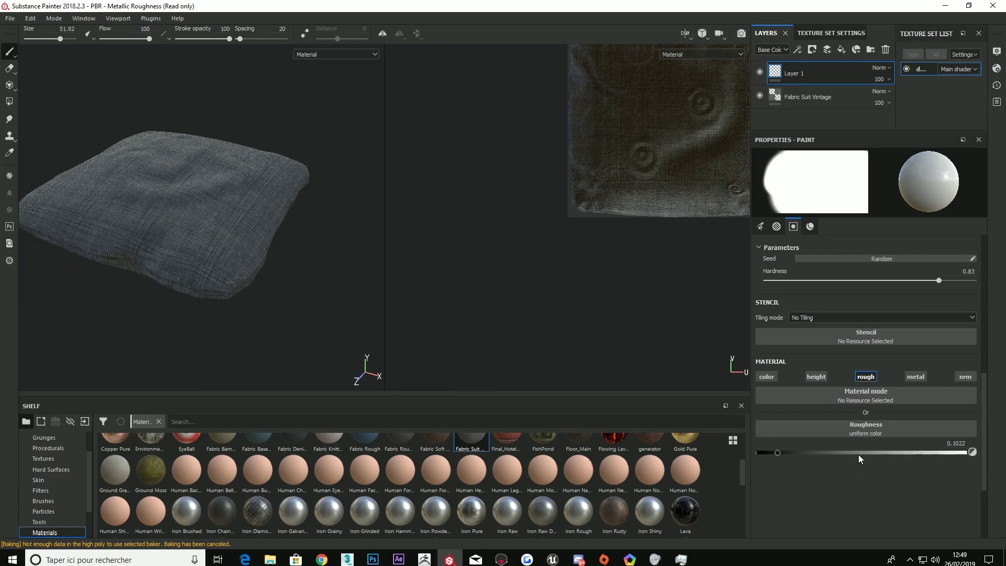
Step: Raise brush roughness to 0.8828, then switch the roughness channel off
left_click_drag(858, 453, 942, 451)
mouse_move(168, 175)
right_mouse_down("alt")
mouse_move(156, 178)
mouse_move(210, 165)
right_mouse_up("alt")
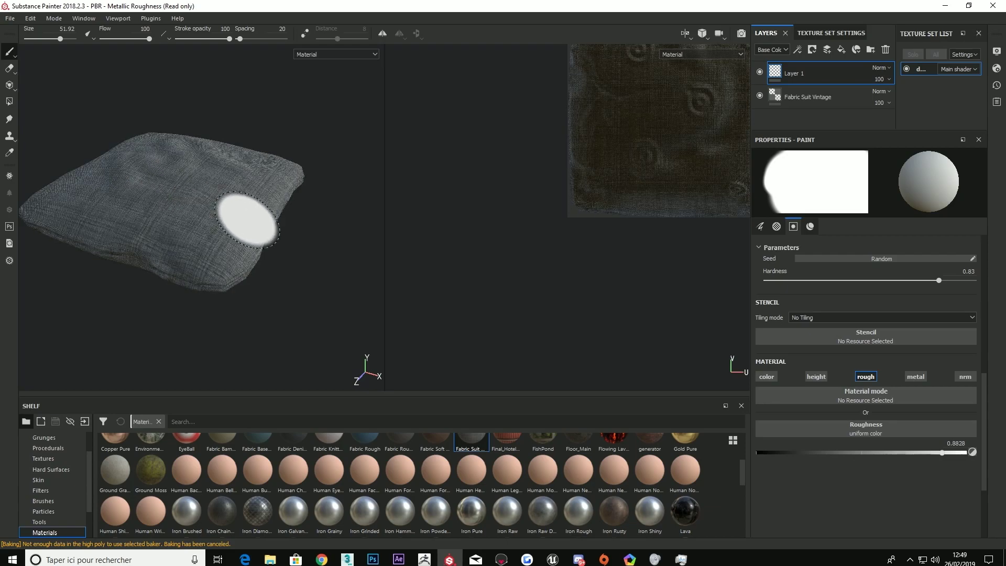
right_click_drag(333, 238, 294, 241, "shift")
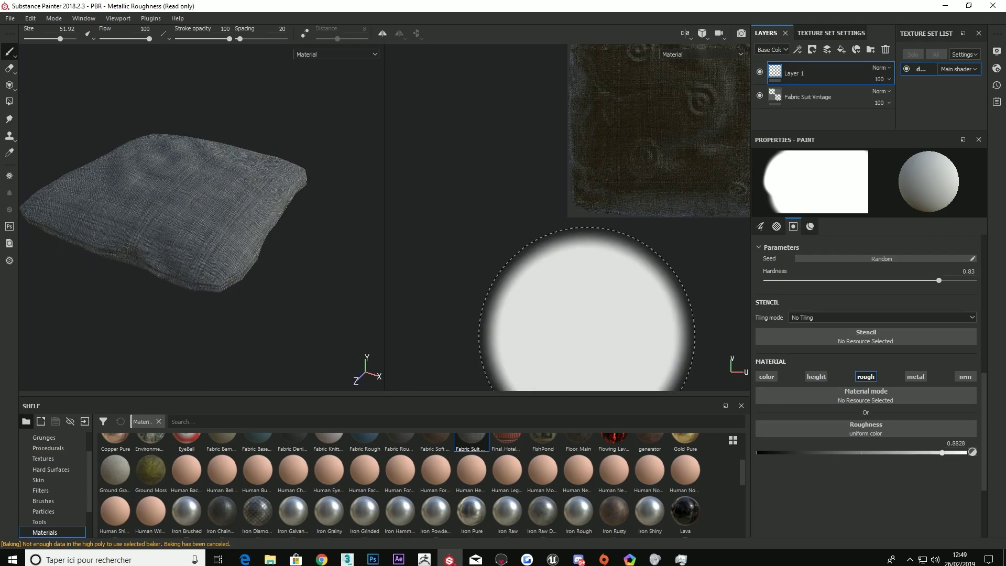
left_click(865, 376)
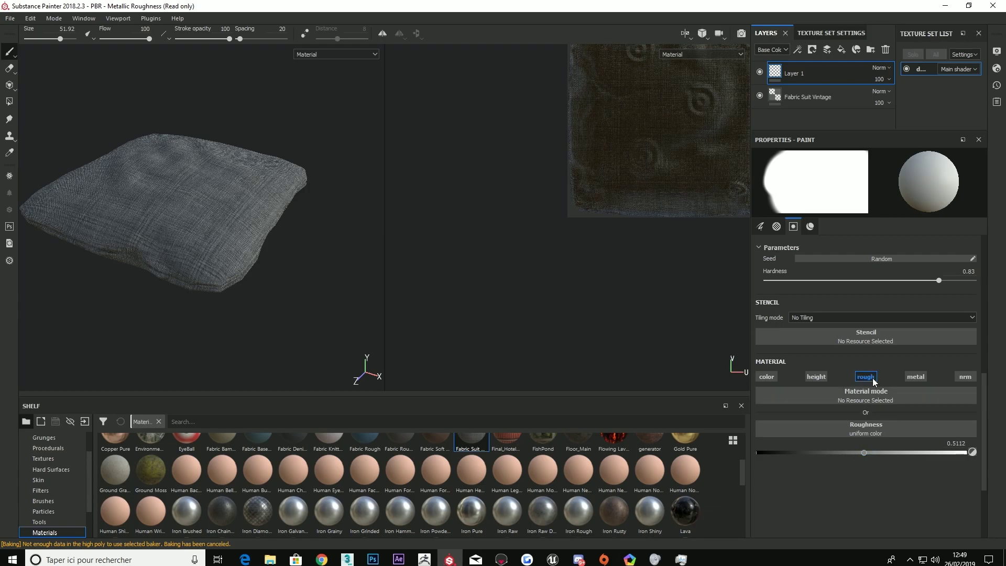
Step: Test-paint a metallic stroke at about 0.85 on the cushion, then undo it
left_click(917, 376)
left_click_drag(850, 452, 935, 451)
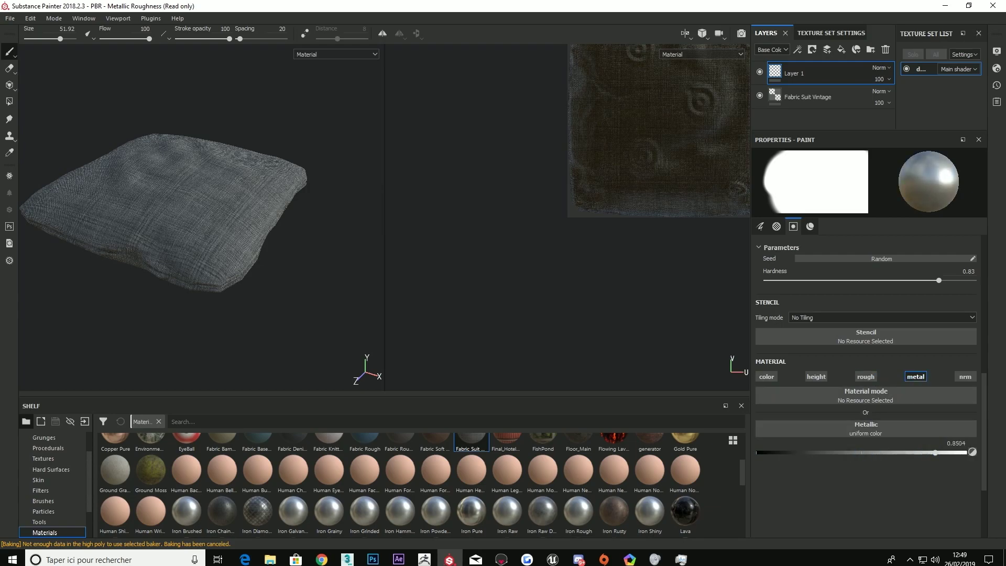
left_click_drag(141, 163, 238, 204)
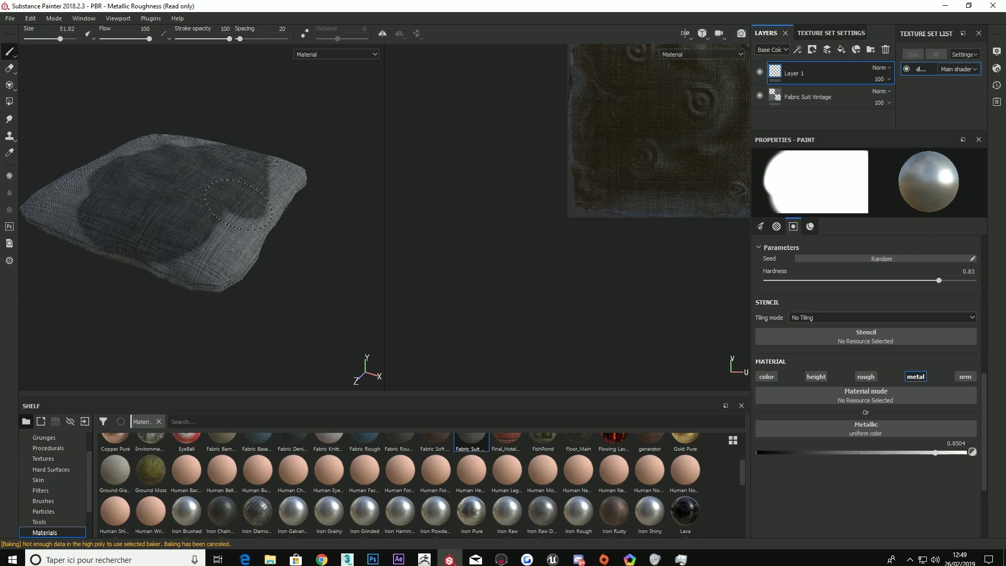
key("ctrl+z")
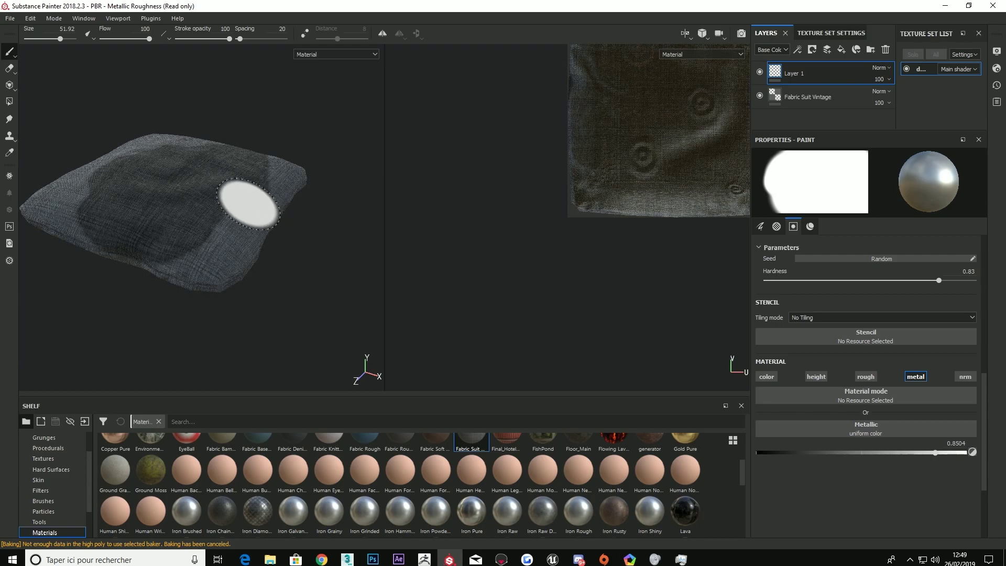
key("ctrl+z")
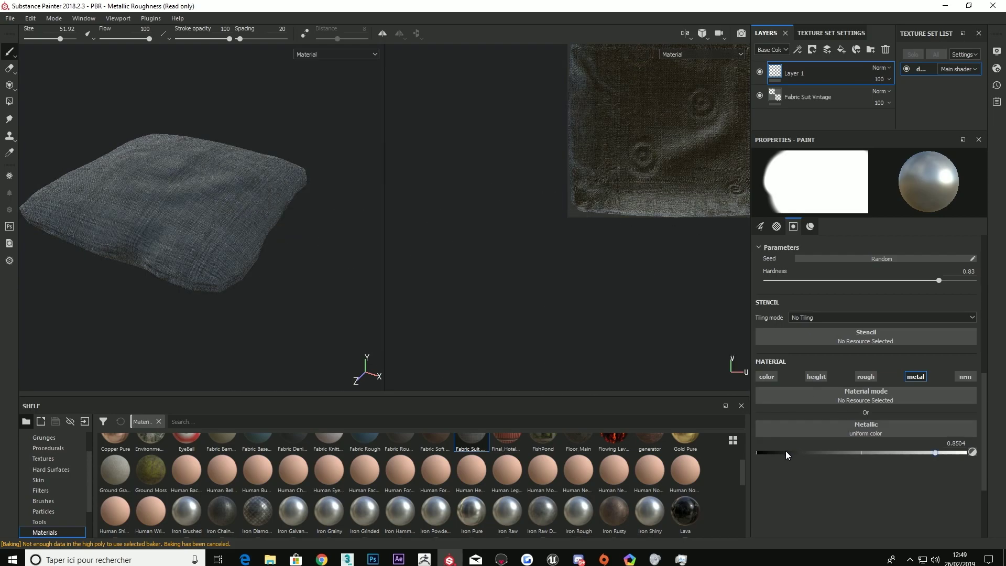
Step: Paint a dark metallic patch at about 0.96 on the cushion top and rotate the lighting
left_click_drag(785, 450, 757, 452)
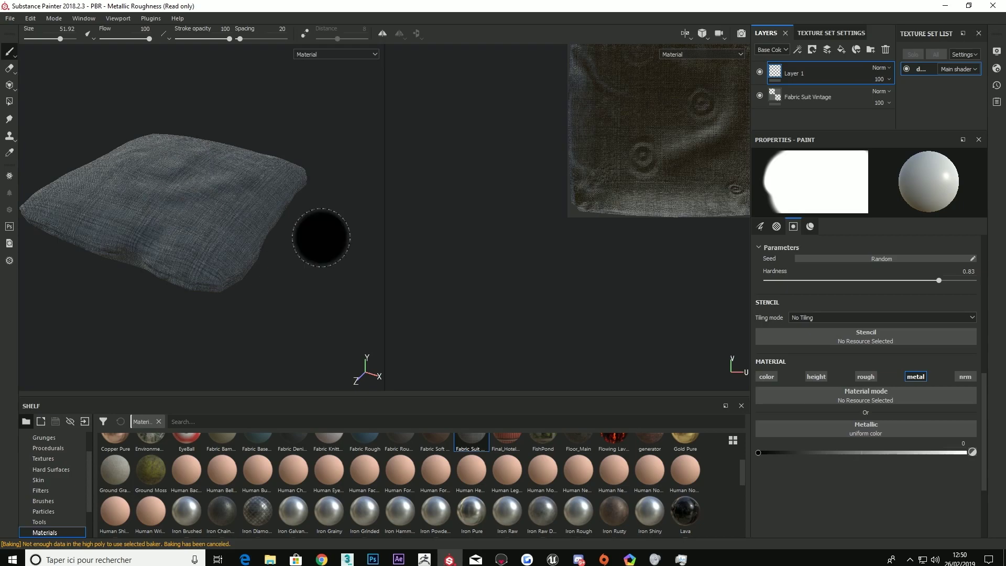
left_click_drag(834, 451, 805, 452)
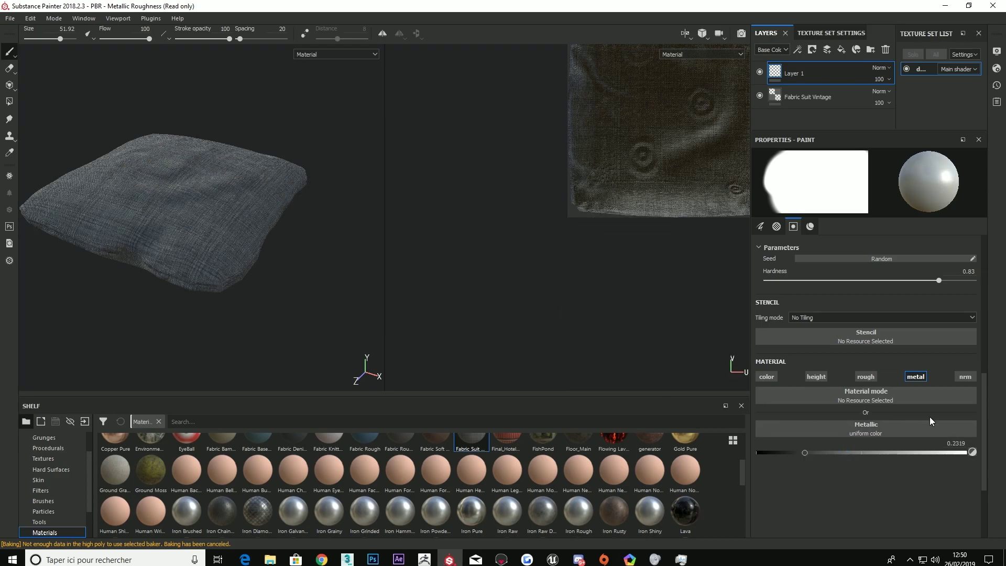
left_click_drag(934, 451, 958, 452)
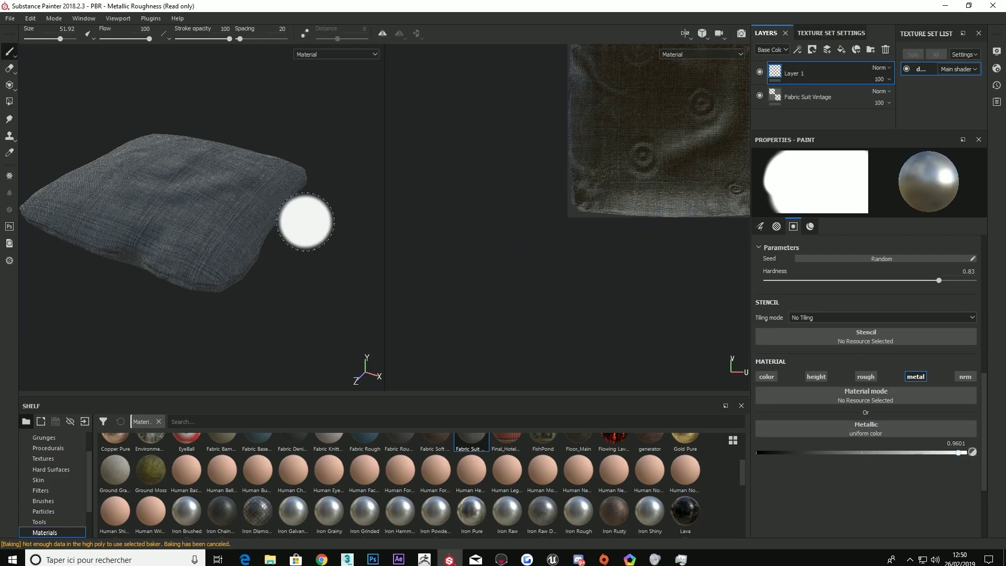
left_click_drag(167, 173, 198, 179)
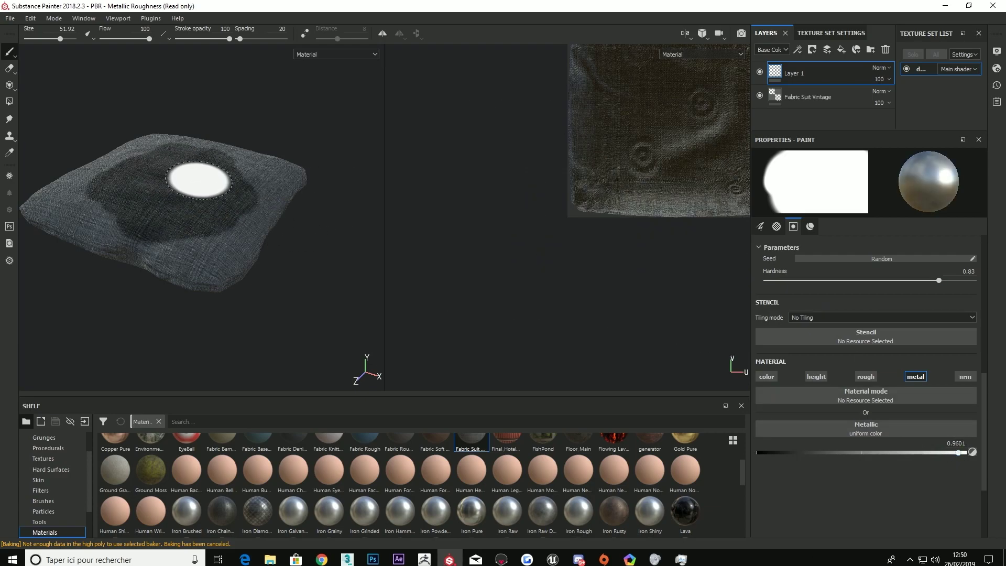
left_click_drag(198, 180, 192, 169)
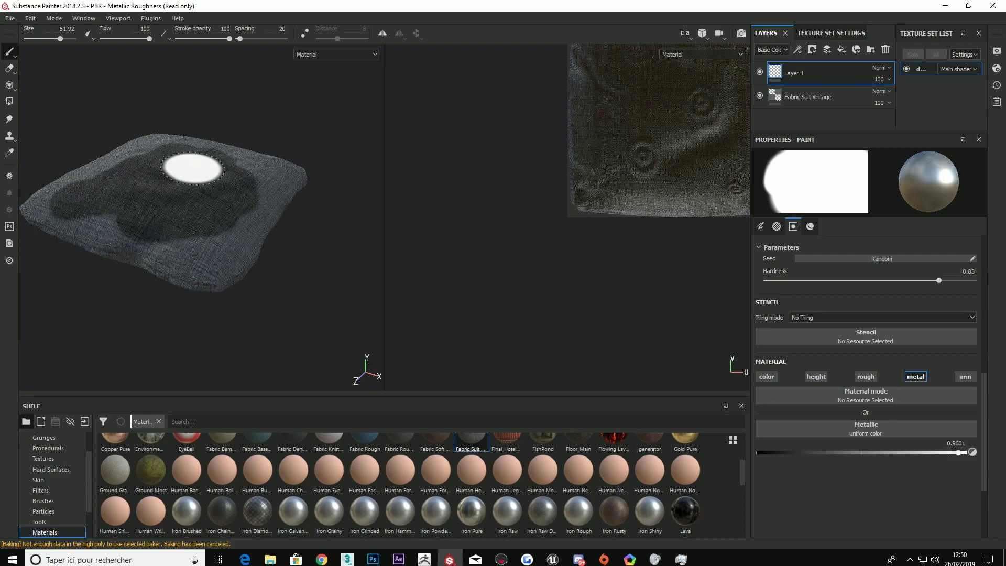
mouse_move(308, 124)
right_mouse_down("shift")
mouse_move(243, 124)
mouse_move(273, 117)
right_mouse_up("shift")
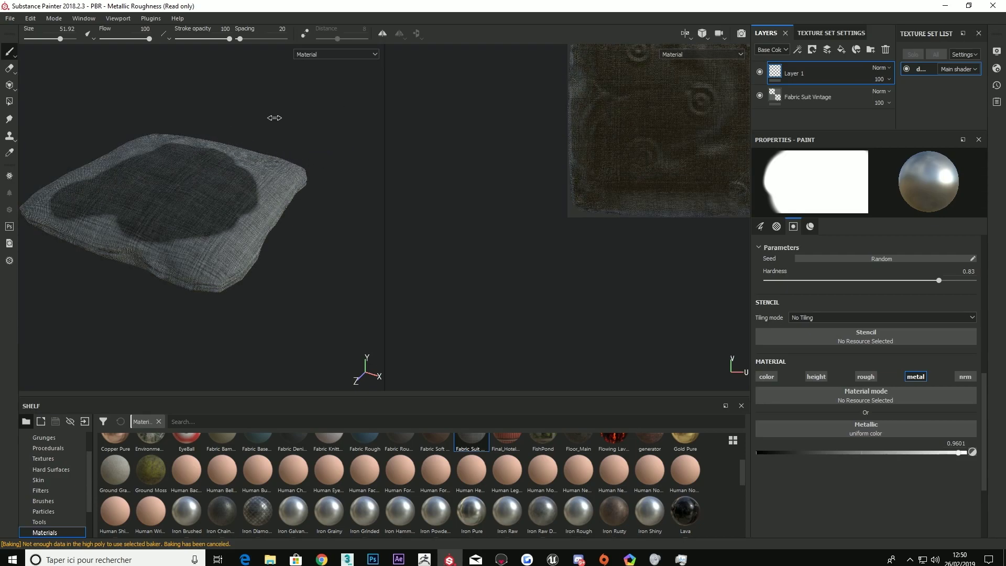
Step: Turn the roughness and metallic channels off in the brush material
left_click(864, 377)
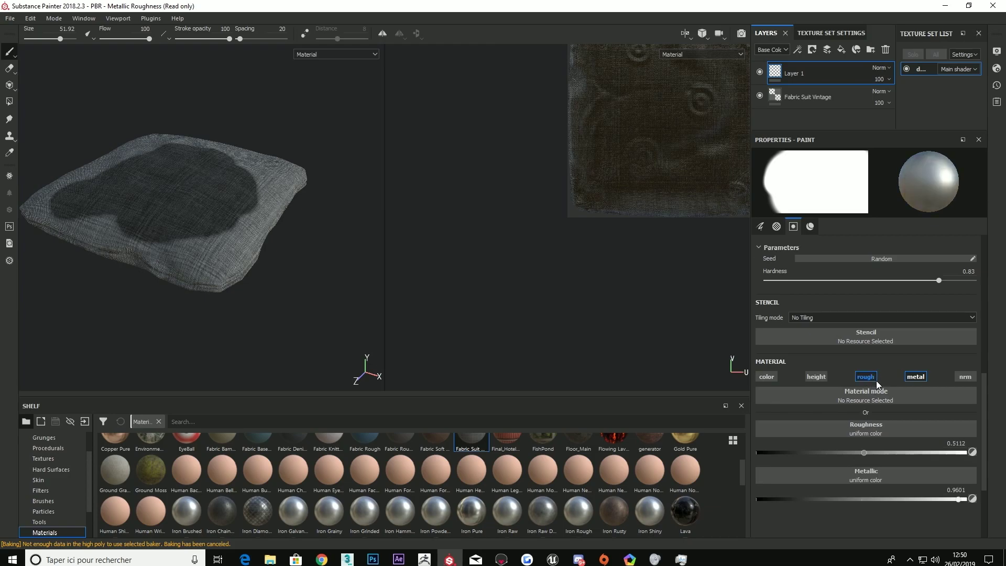
left_click(875, 379)
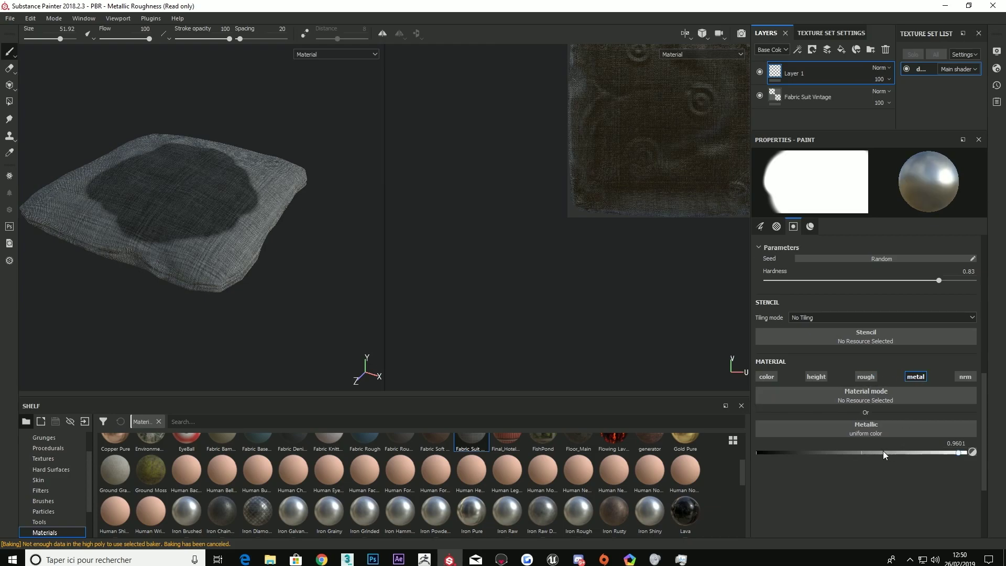
left_click(917, 377)
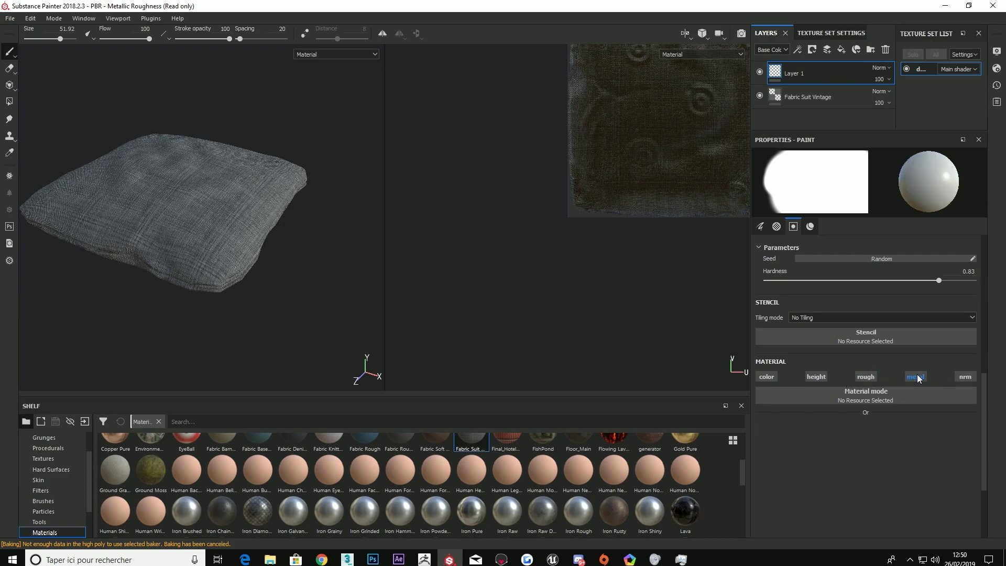
Step: Enable the normal and height channels and raise the brush height value
left_click(964, 376)
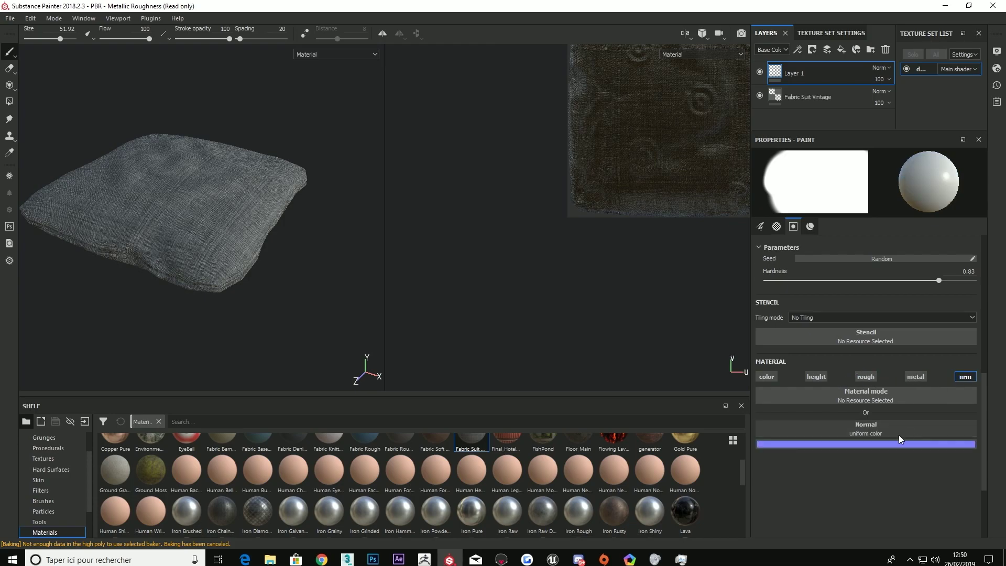
left_click(810, 377)
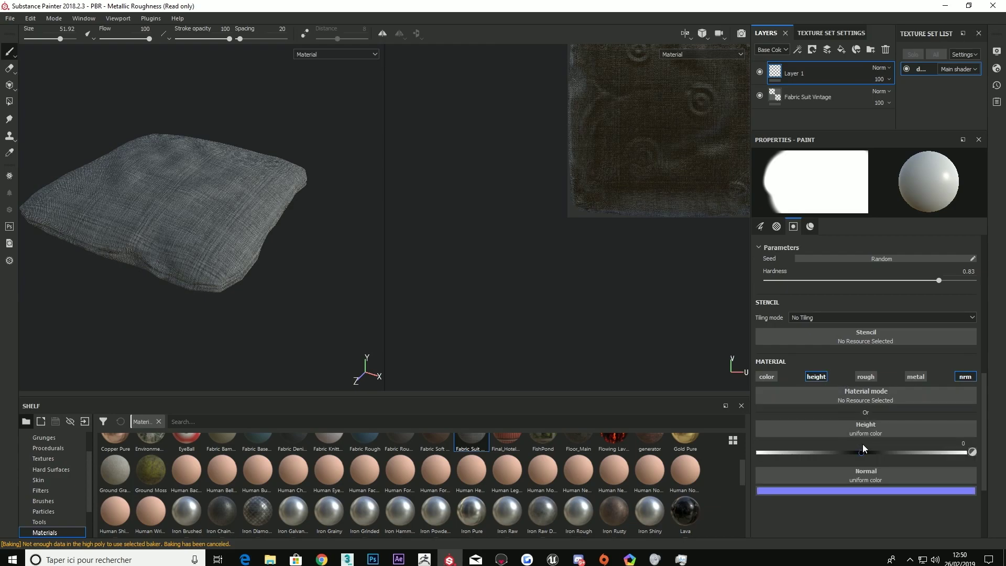
left_click_drag(861, 452, 889, 452)
mouse_move(220, 165)
right_mouse_down("shift")
mouse_move(200, 163)
mouse_move(232, 157)
right_mouse_up("shift")
Step: Re-enable roughness and metallic at 0.16 and 0.985, then paint a raised glossy stroke across the cushion's centre
left_click(865, 376)
left_click(915, 376)
scroll(870, 452, "down", 3)
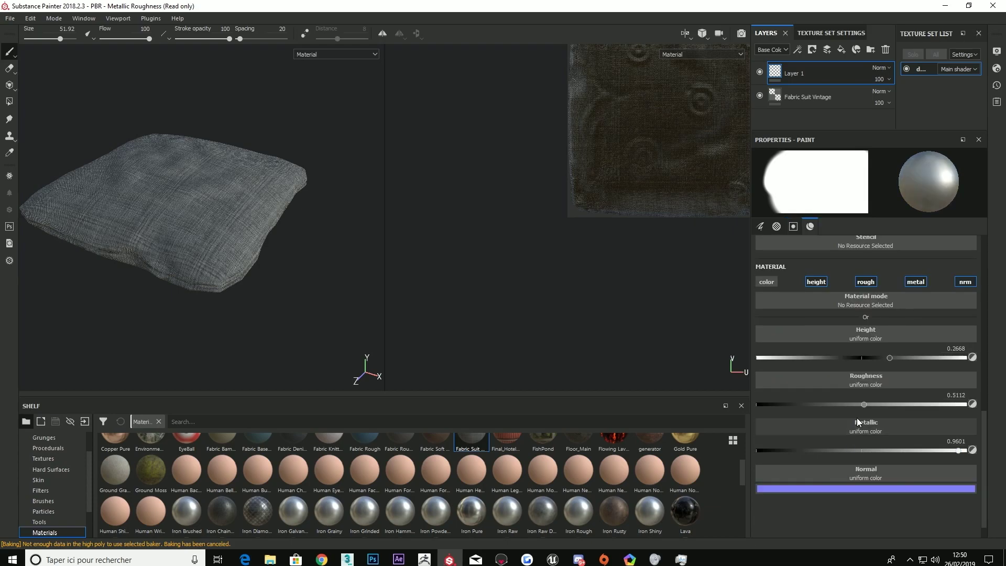
left_click_drag(889, 357, 902, 357)
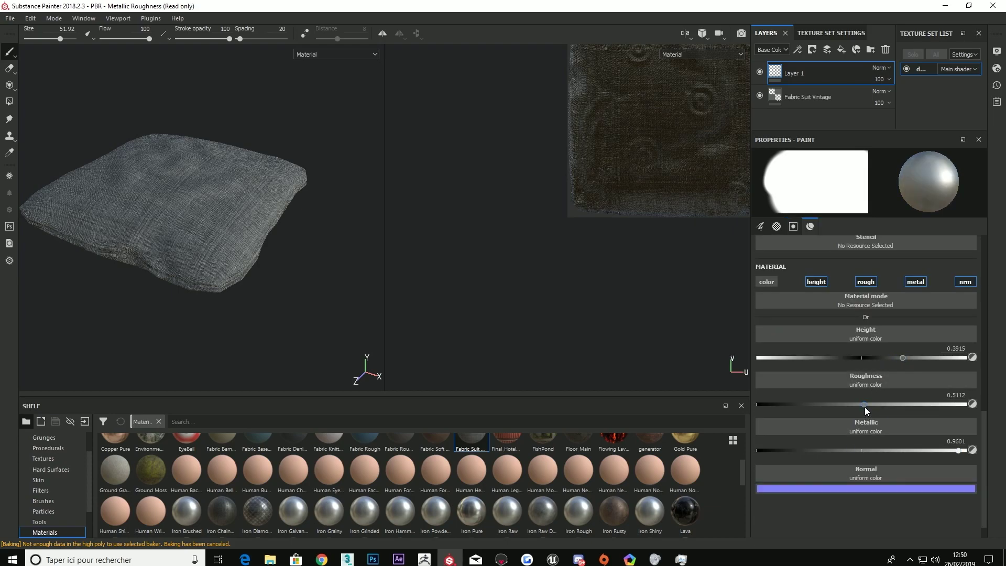
mouse_move(865, 405)
left_mouse_down()
mouse_move(809, 404)
mouse_move(890, 400)
mouse_move(790, 402)
left_mouse_up()
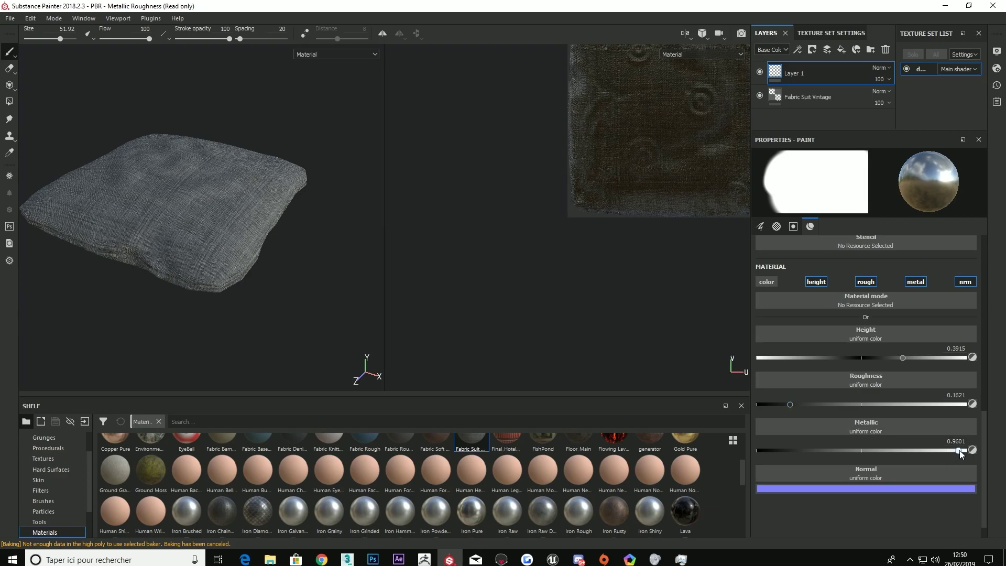
left_click_drag(960, 451, 964, 450)
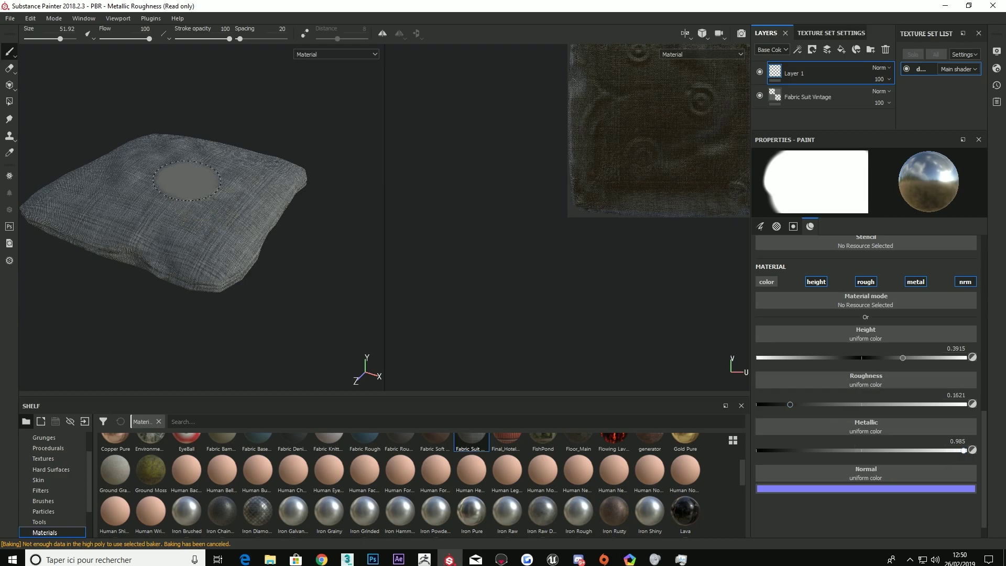
mouse_move(186, 179)
left_mouse_down()
mouse_move(193, 123)
mouse_move(241, 124)
mouse_move(124, 127)
mouse_move(269, 143)
mouse_move(255, 127)
mouse_move(315, 137)
left_mouse_up()
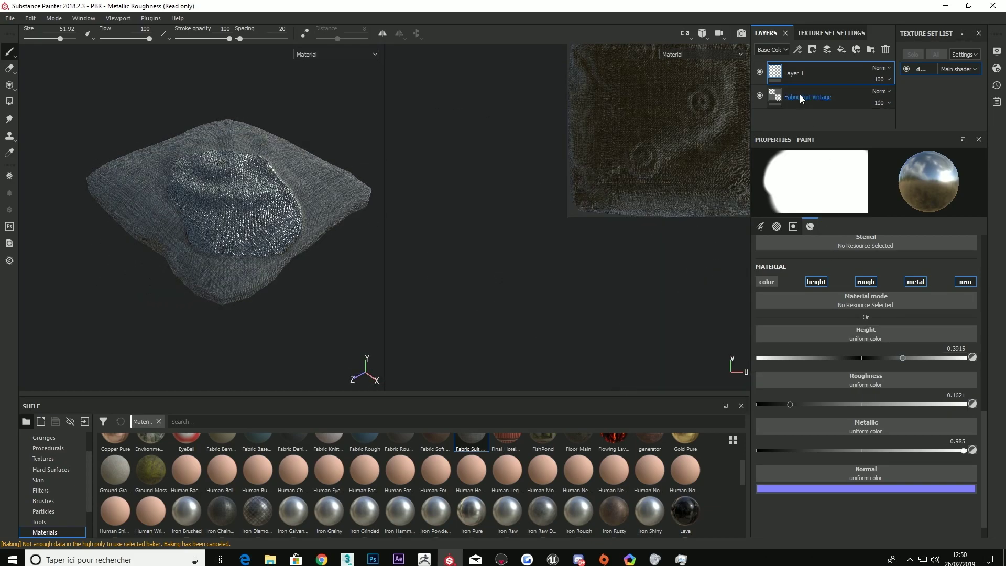
Step: Delete Layer 1, orbit the cushion, and open File > Export Textures
key("Delete")
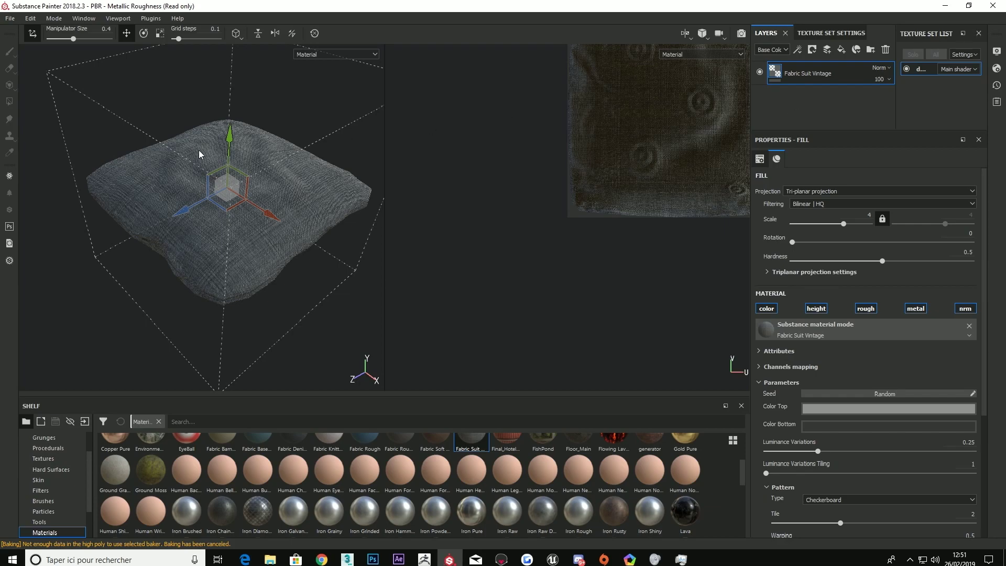
mouse_move(135, 105)
left_mouse_down("alt")
mouse_move(195, 99)
mouse_move(202, 154)
left_mouse_up("alt")
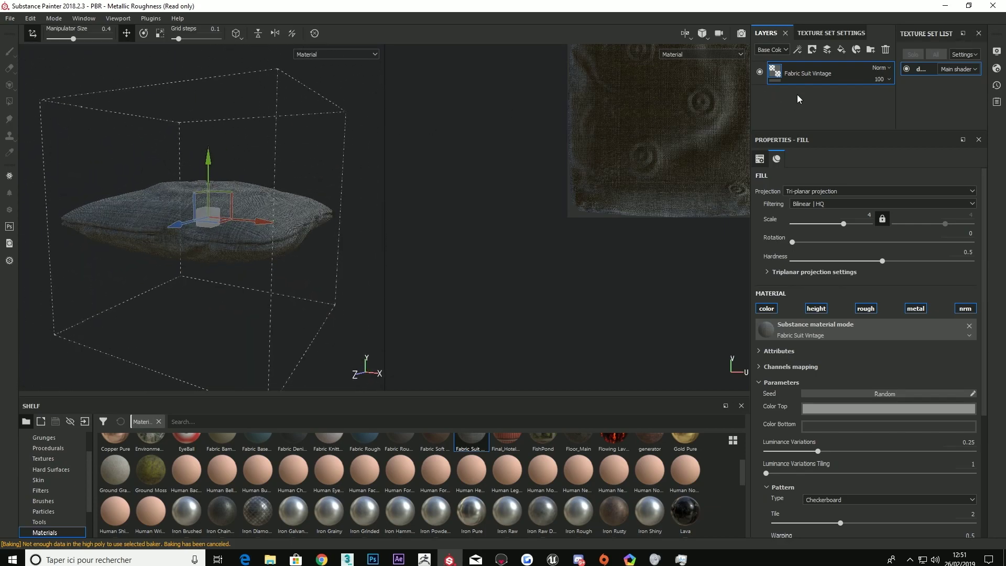
left_click(12, 20)
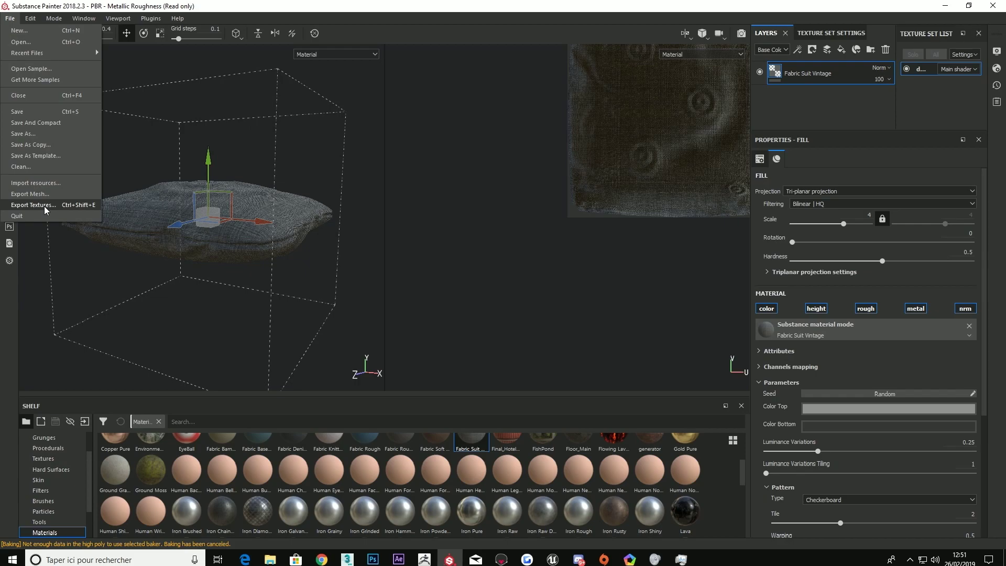
left_click(39, 208)
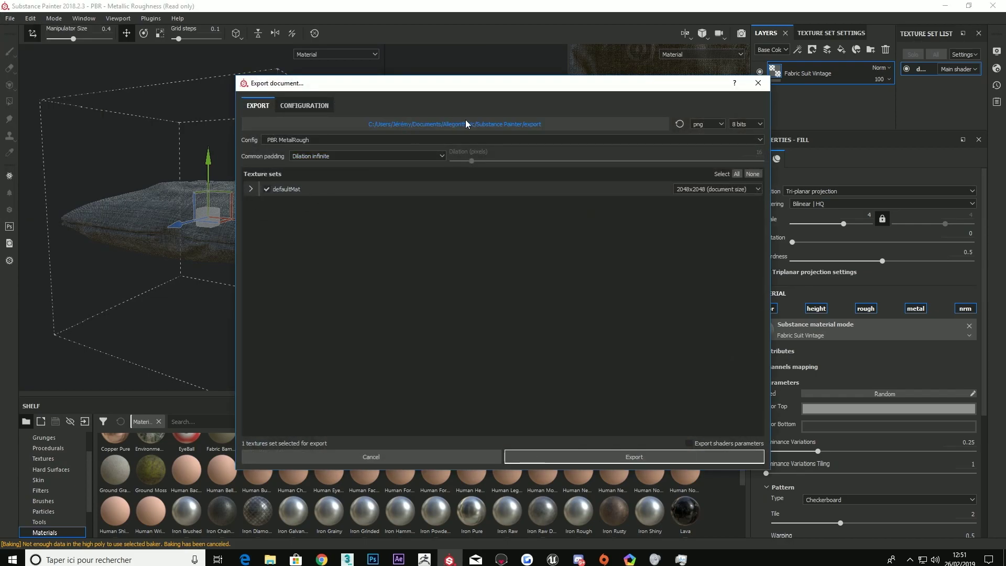
Step: Create a Textures folder in Desktop > Tutos > Workflow props and select it as the export destination
left_click(633, 124)
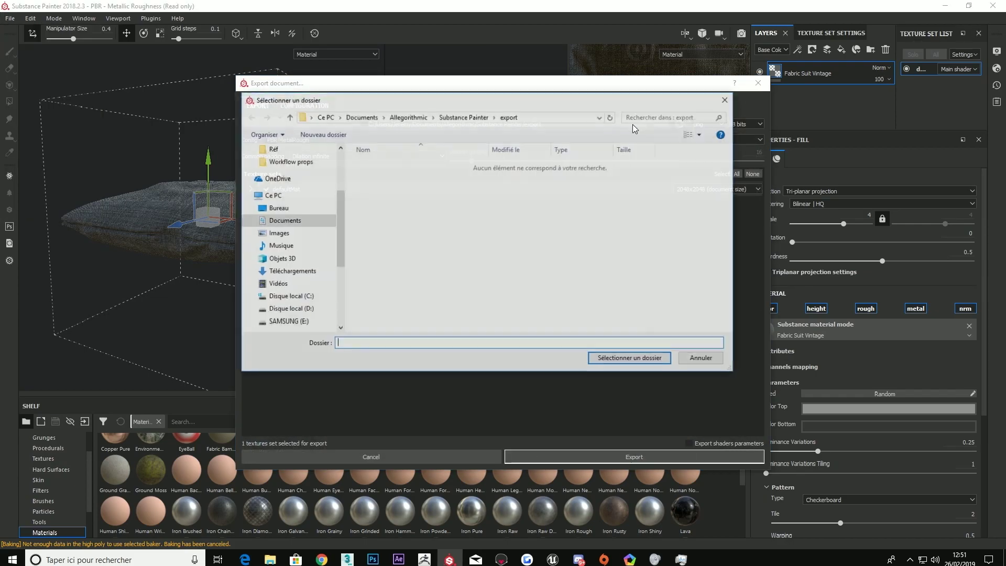
left_click(292, 212)
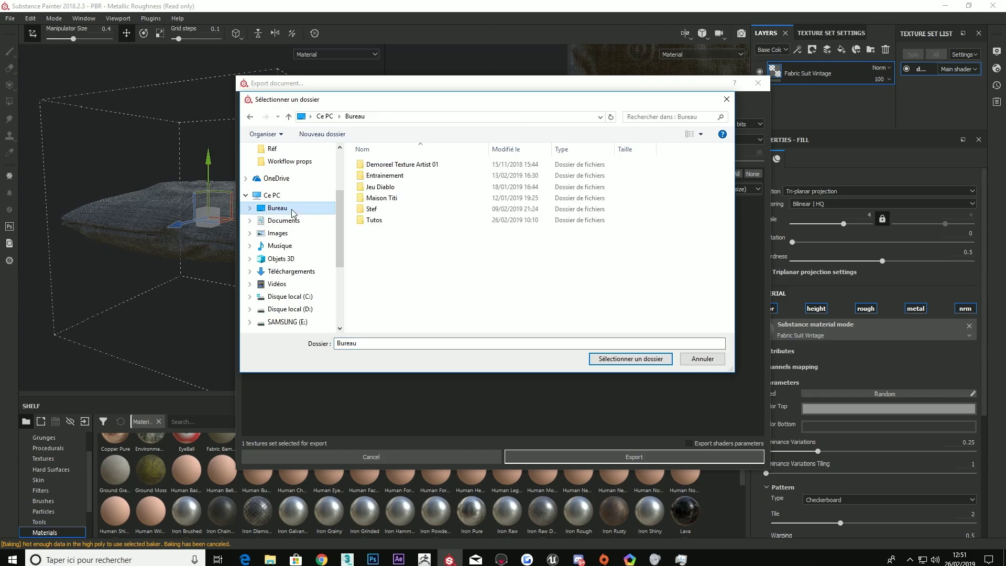
double_click(382, 225)
double_click(401, 168)
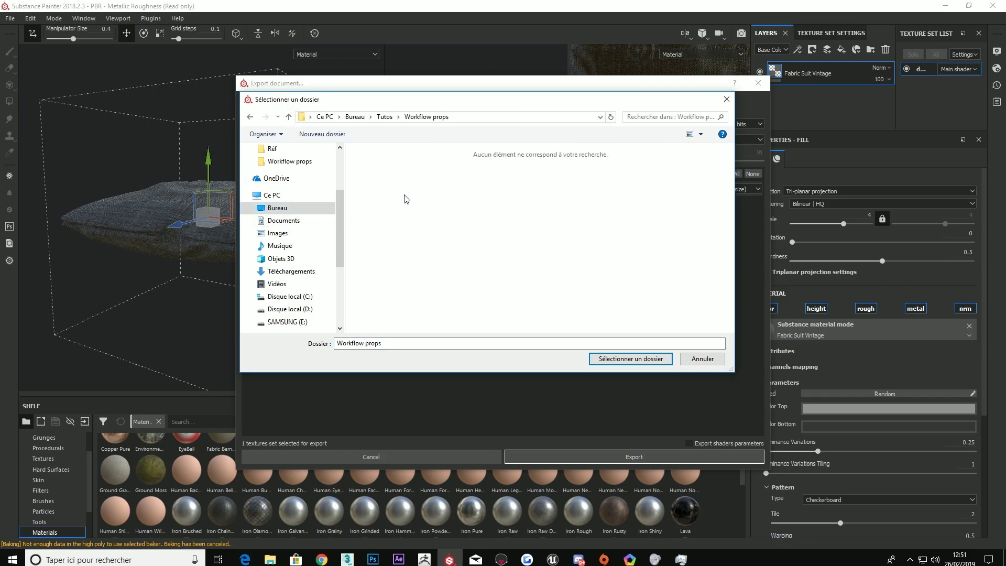
left_click(322, 134)
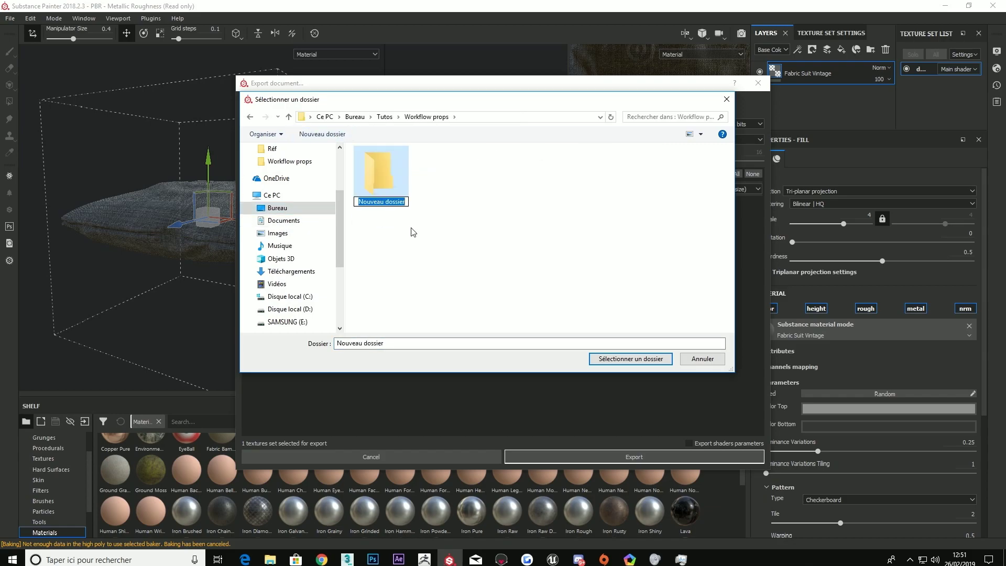
type("Textures")
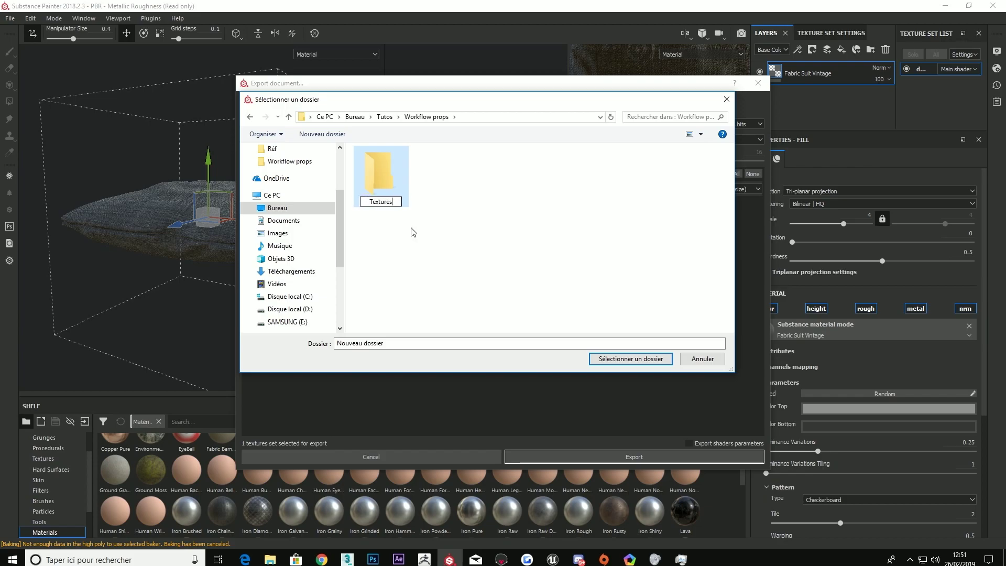
key("Return")
double_click(387, 168)
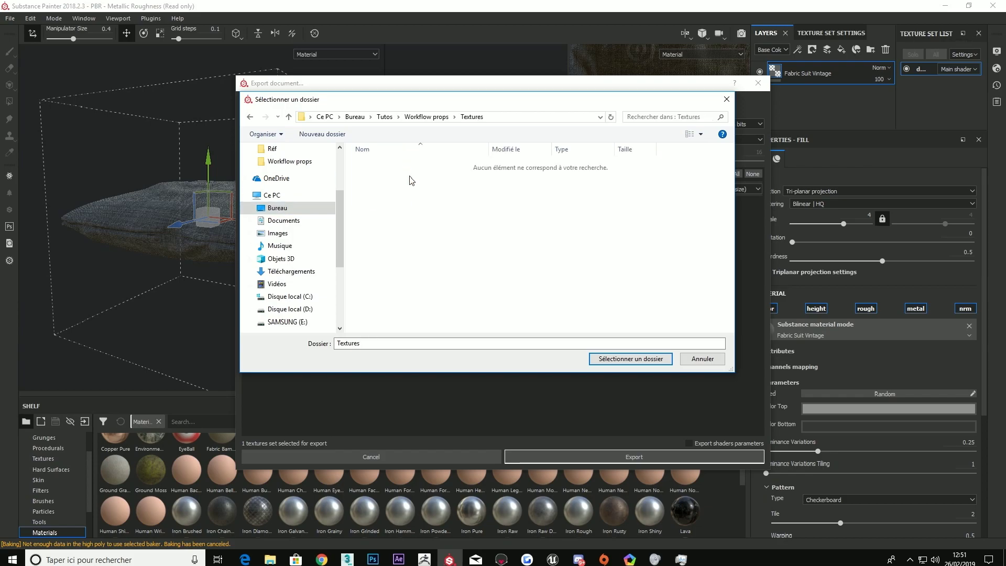
left_click(632, 359)
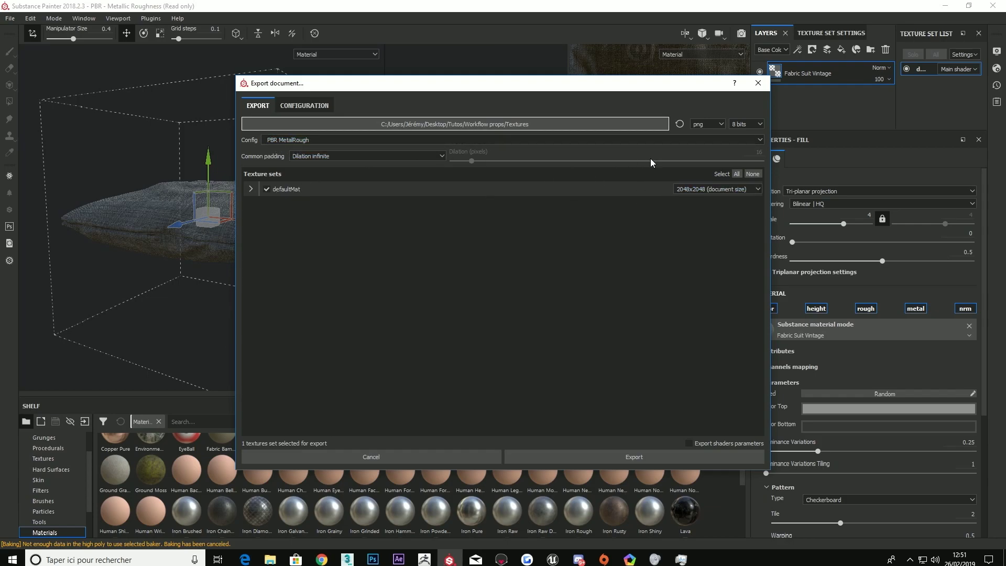
Step: Keep the PBR MetalRough preset, tick Export shaders parameters, and export the textures
left_click(635, 140)
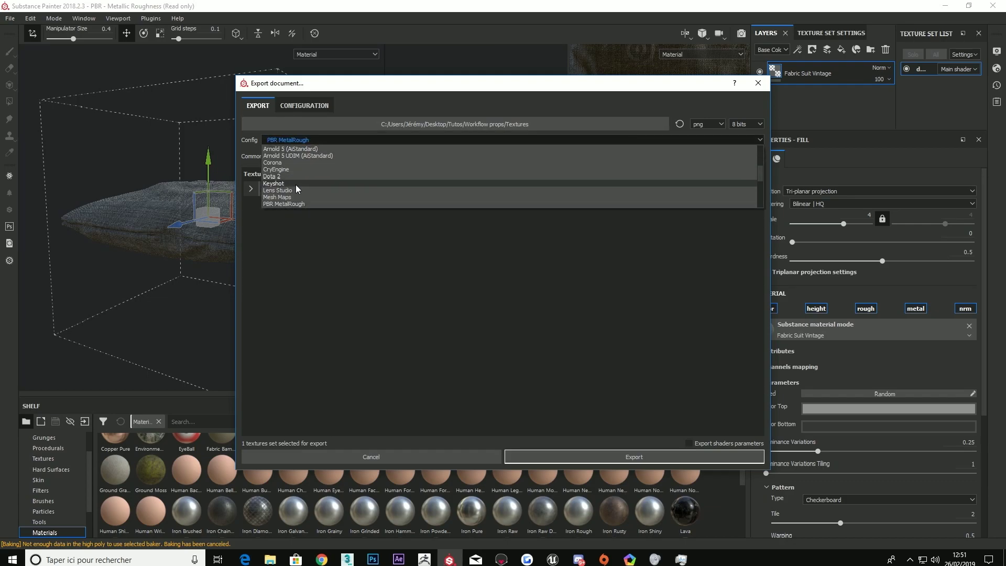
scroll(301, 185, "down", 3)
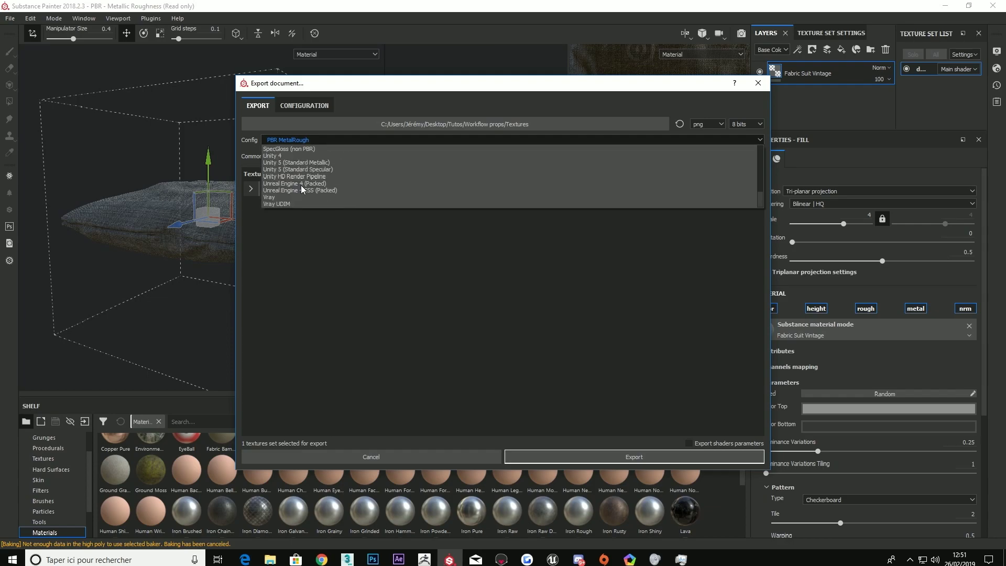
scroll(291, 200, "up", 2)
scroll(288, 172, "up", 2)
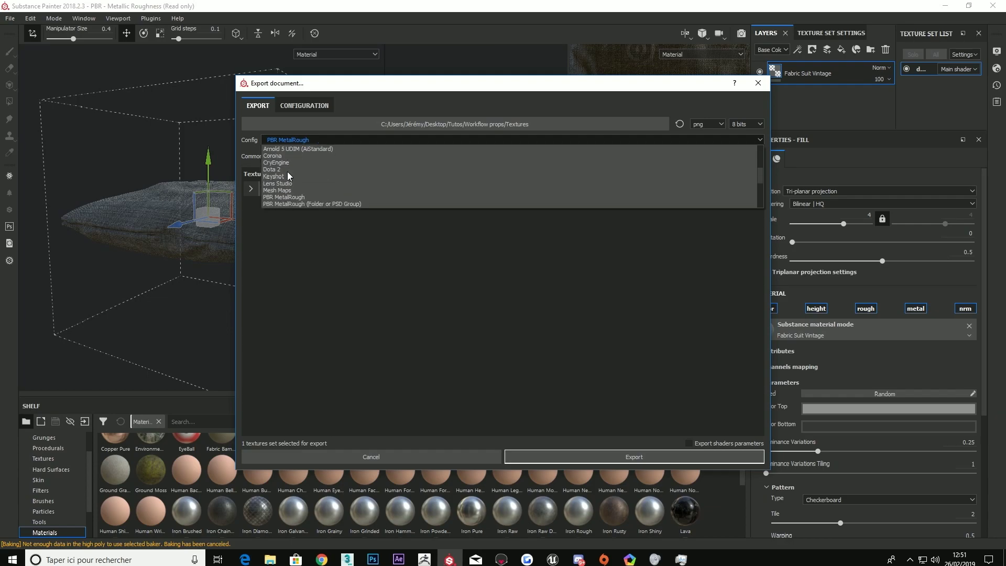
left_click(413, 281)
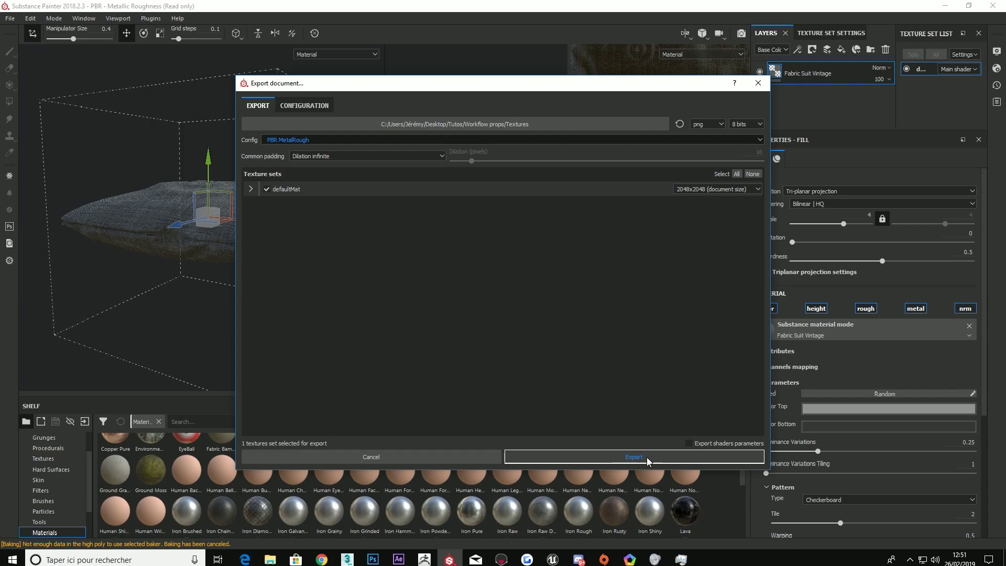
left_click(696, 445)
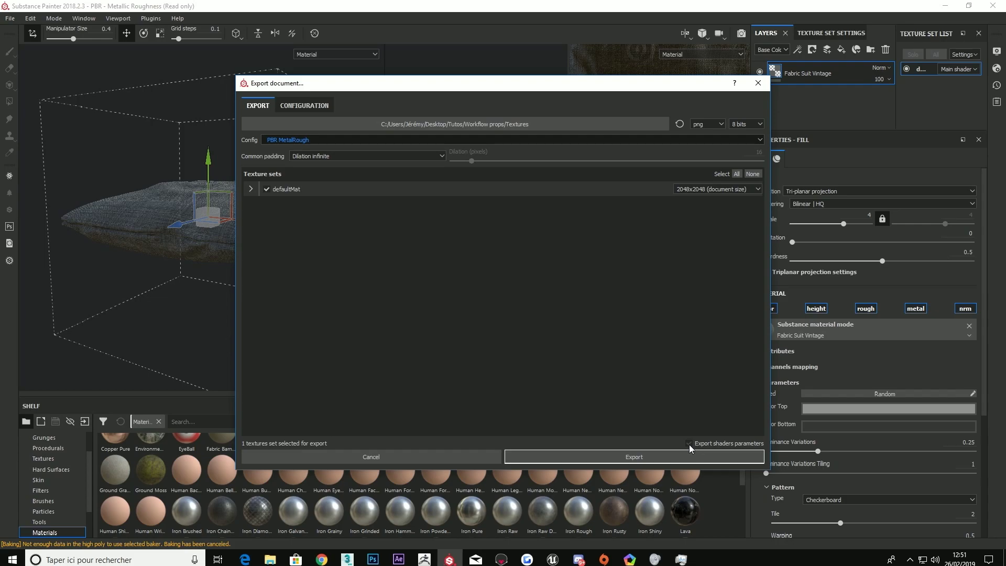
left_click(652, 456)
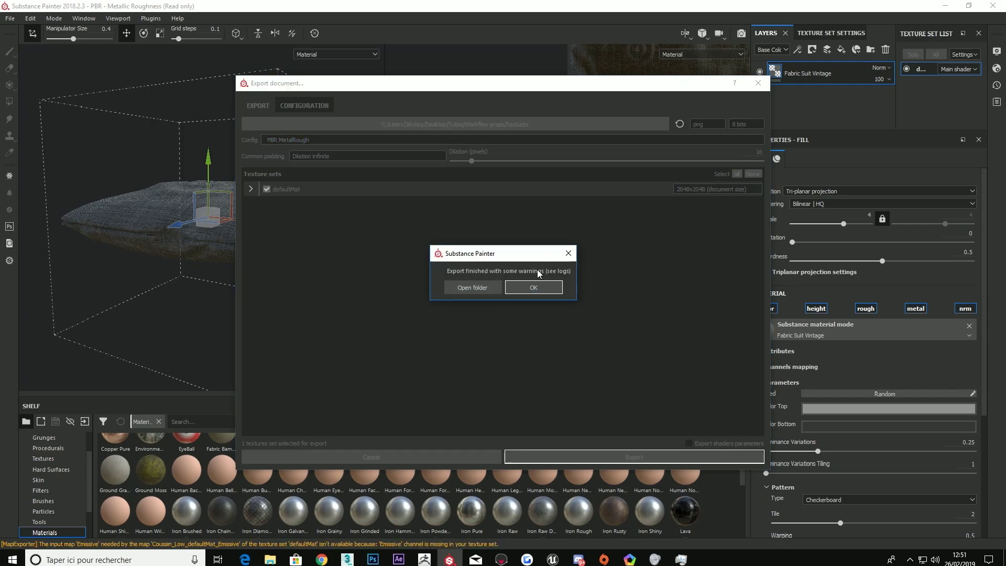
Step: Click OK on the 'Export finished with some warnings' notice
left_click(514, 287)
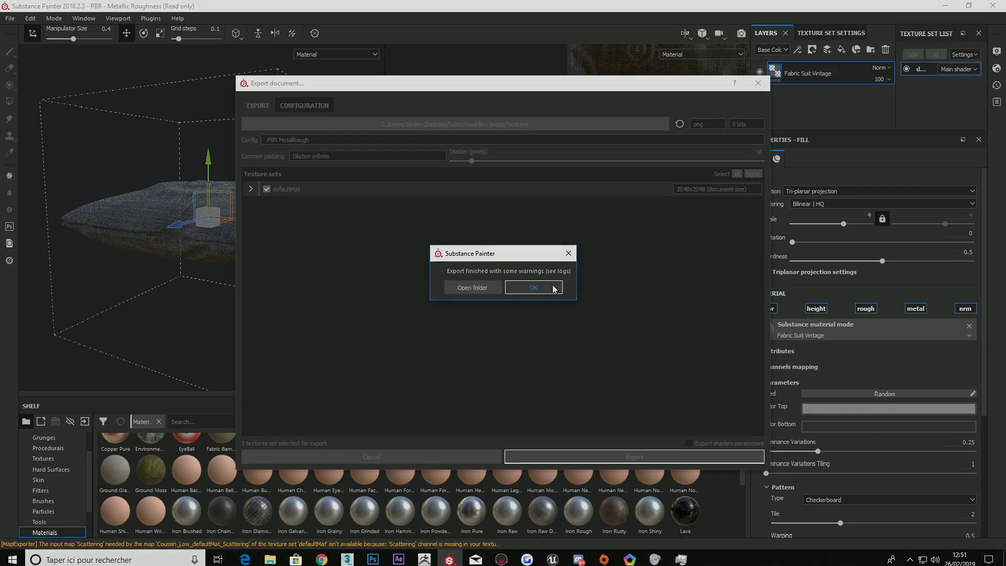